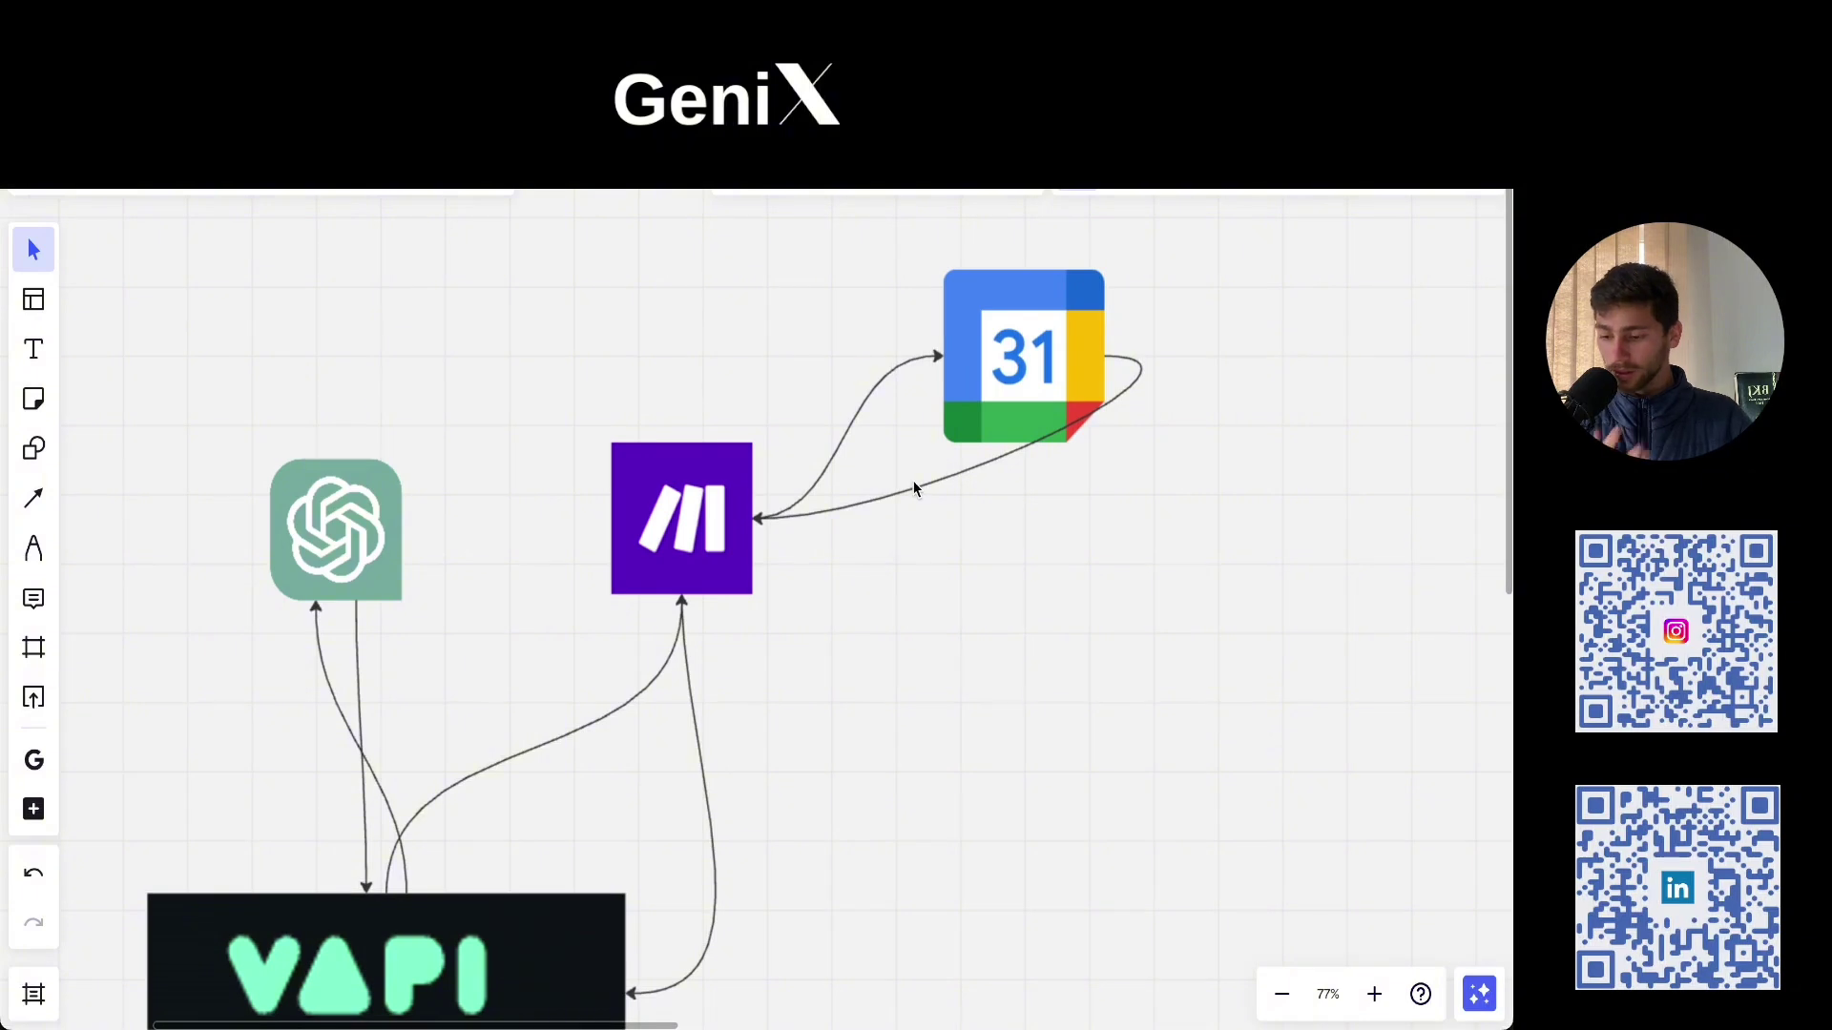
# Step: Examine the whiteboard diagram linking the phone call, Vapi, ChatGPT, Make and Google Calendar
pyautogui.scroll(-5, 1046, 444)
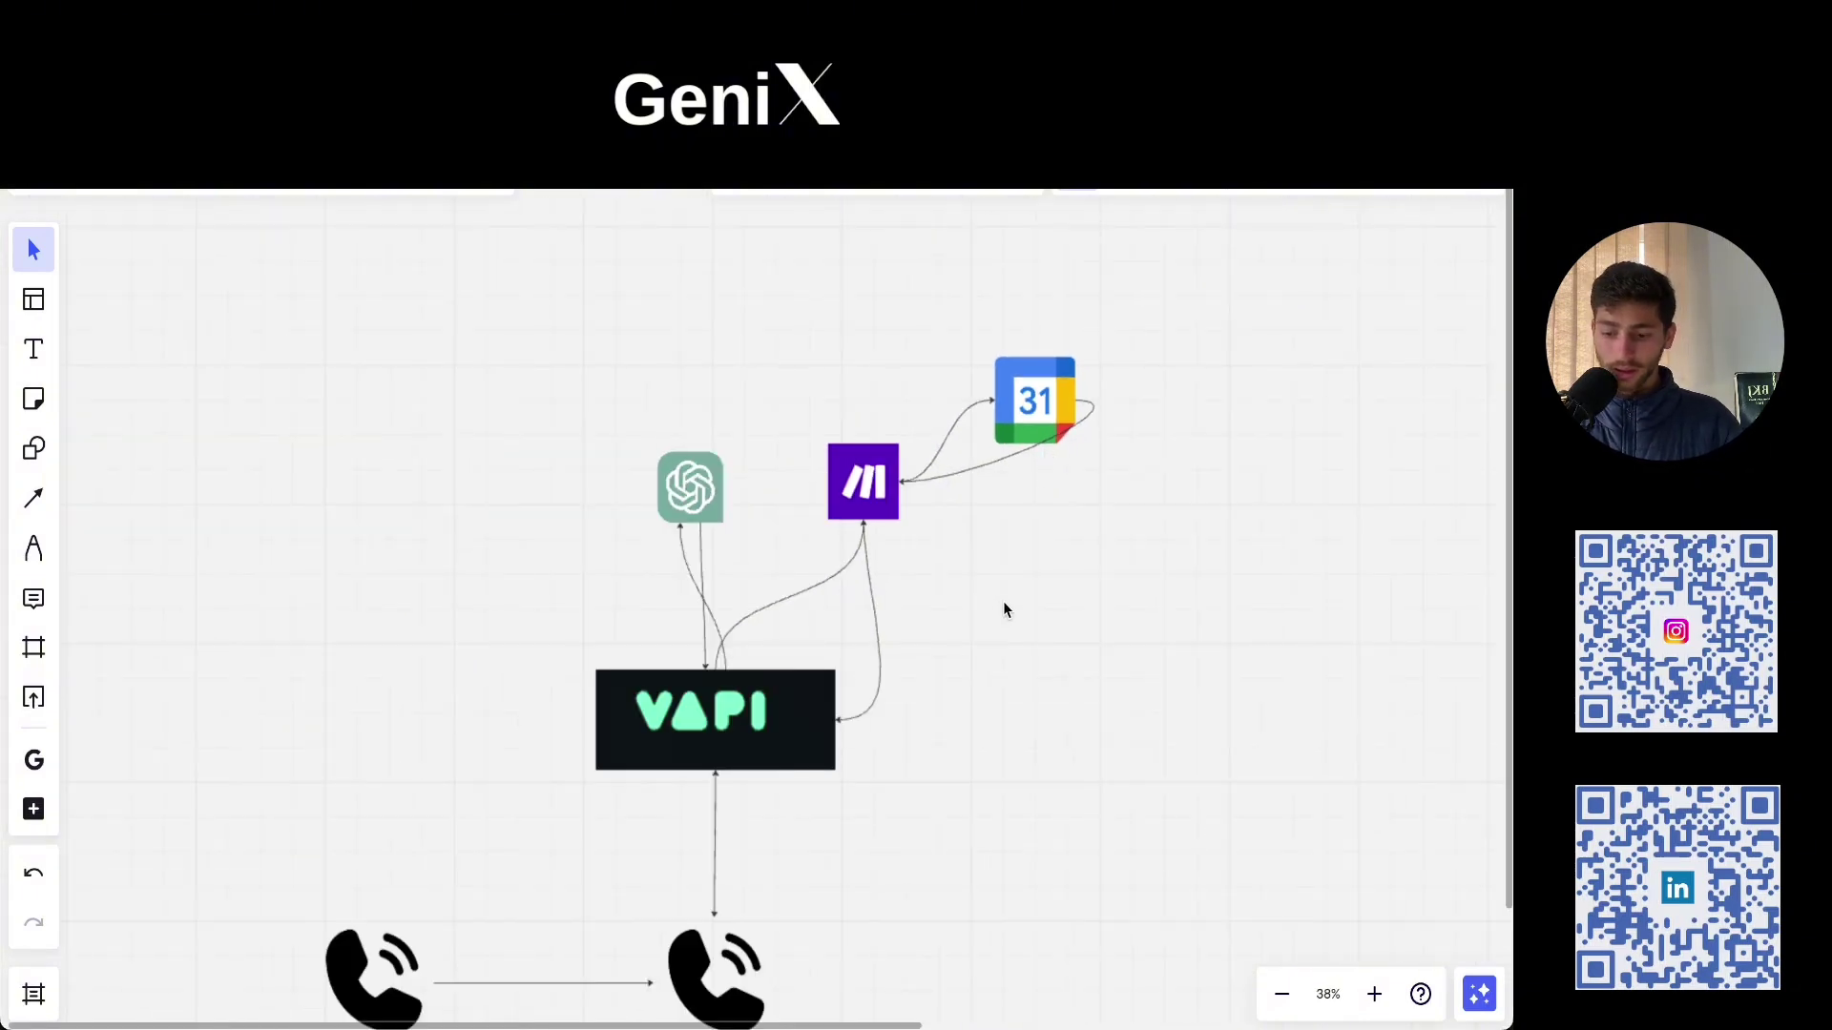
pyautogui.moveTo(964, 554); pyautogui.dragTo(999, 521)
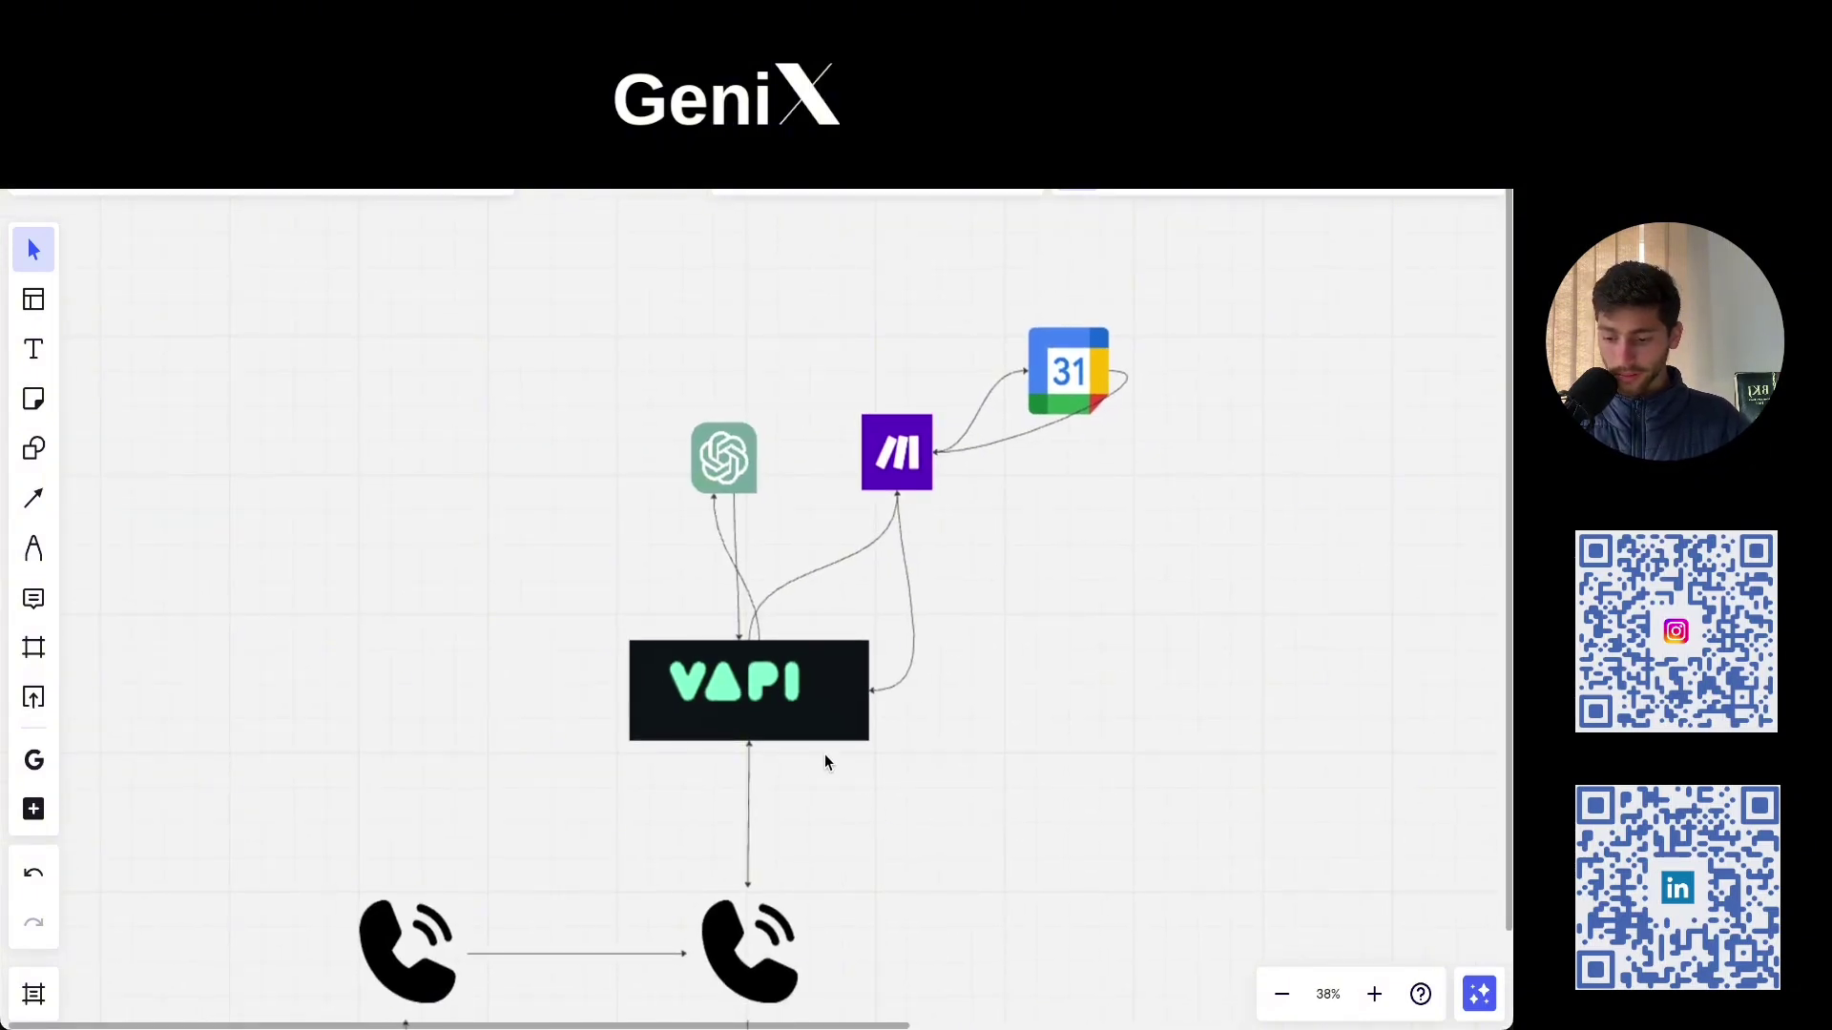
pyautogui.scroll(3, 826, 761)
pyautogui.moveTo(908, 839)
pyautogui.mouseDown()
pyautogui.moveTo(753, 748)
pyautogui.moveTo(918, 809)
pyautogui.mouseUp()
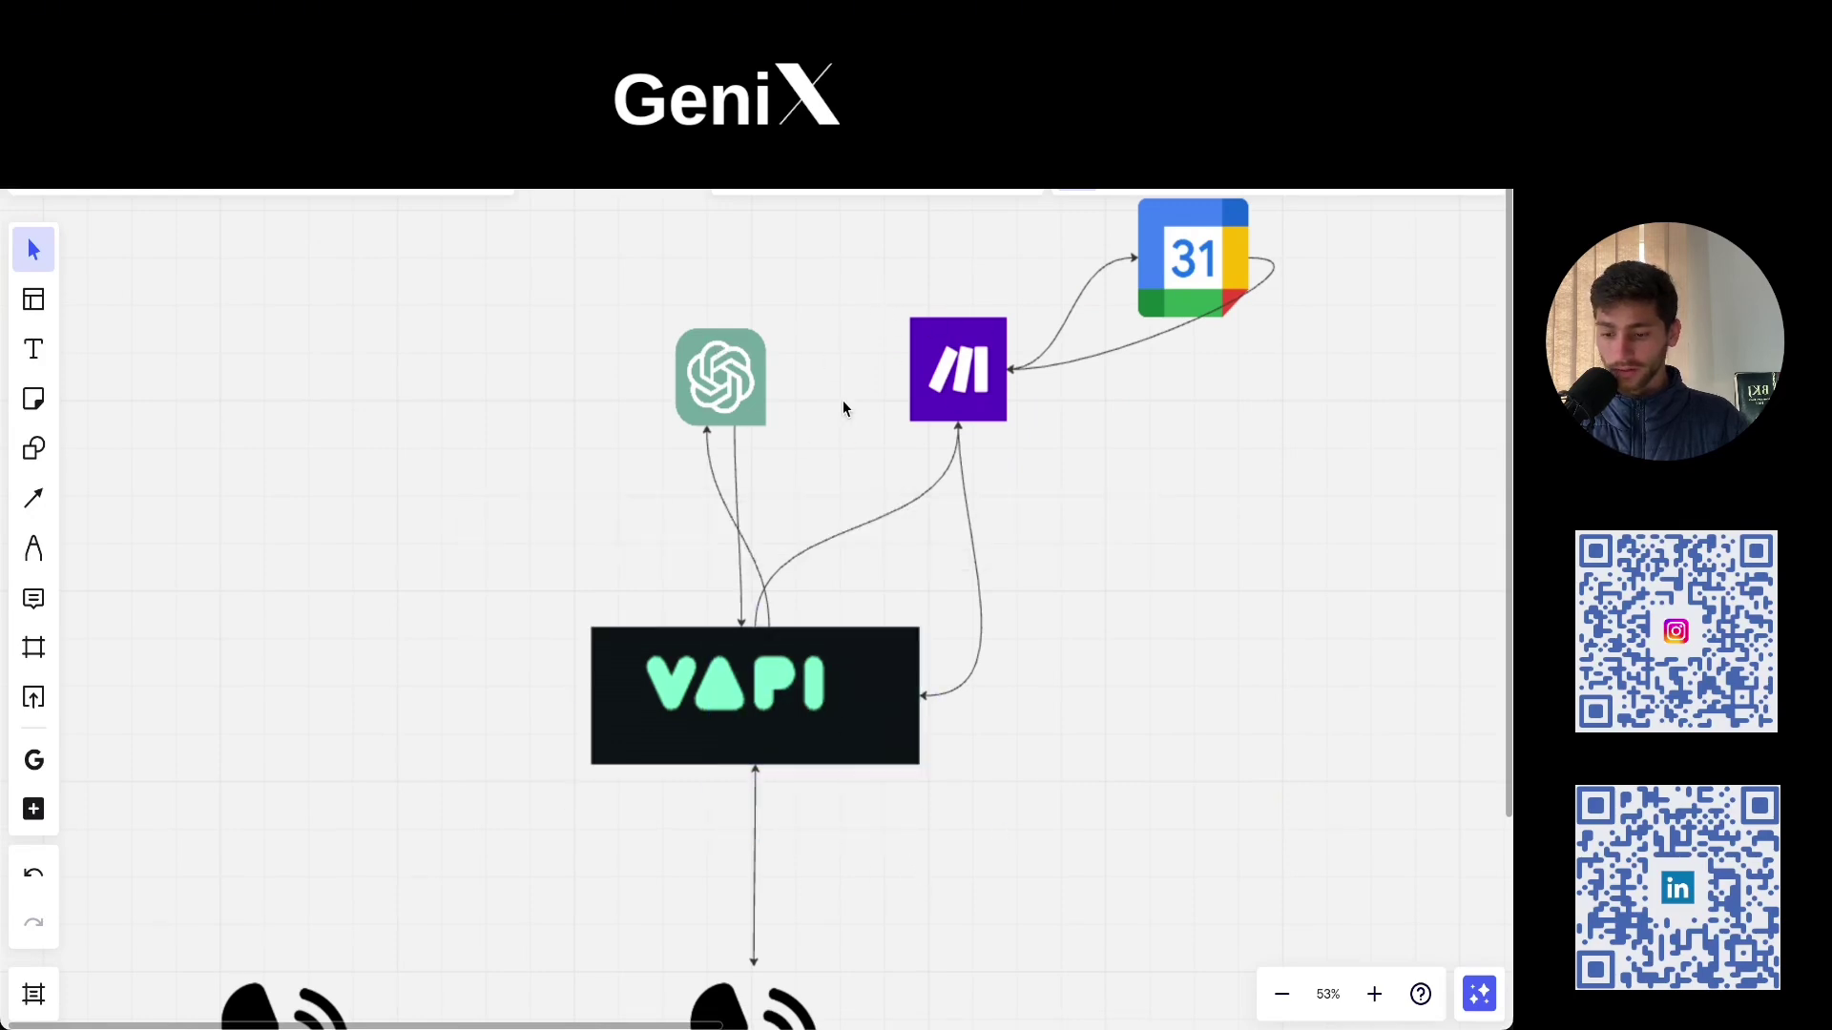
pyautogui.scroll(-1, 1084, 551)
pyautogui.moveTo(1084, 553); pyautogui.dragTo(1002, 635)
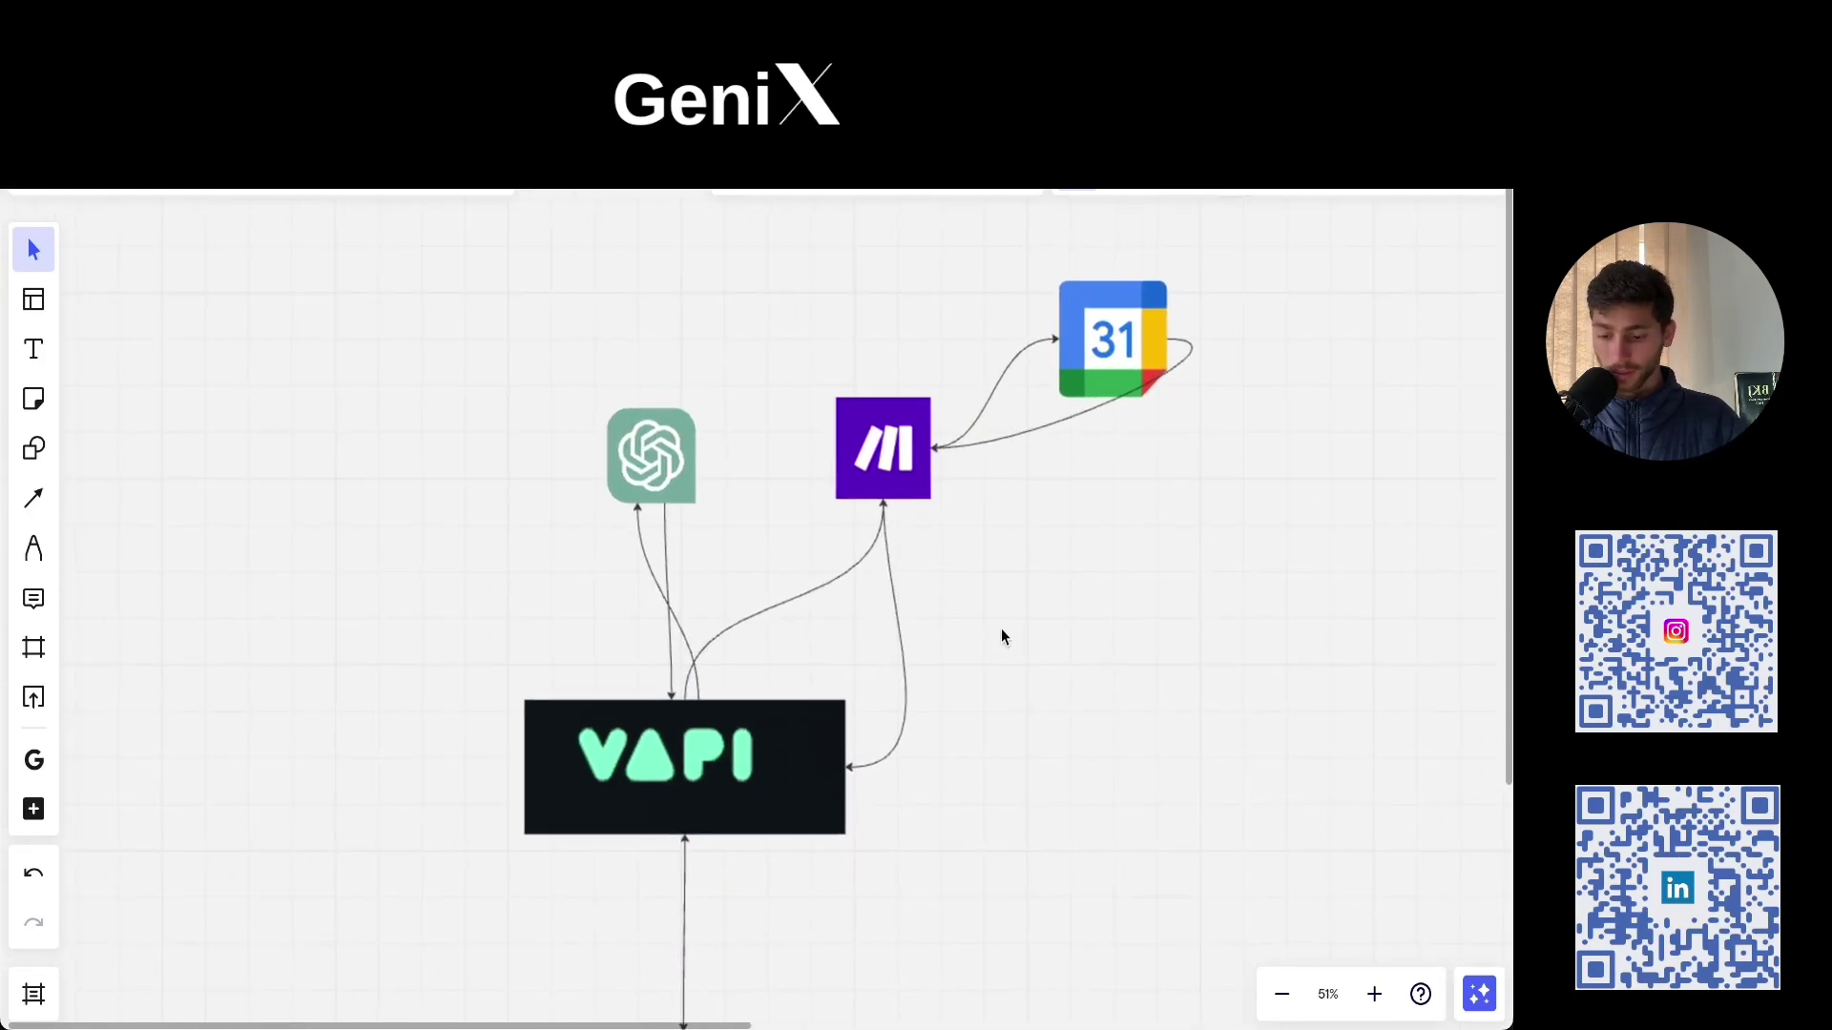
pyautogui.scroll(1, 1240, 324)
pyautogui.moveTo(1151, 352); pyautogui.dragTo(969, 465)
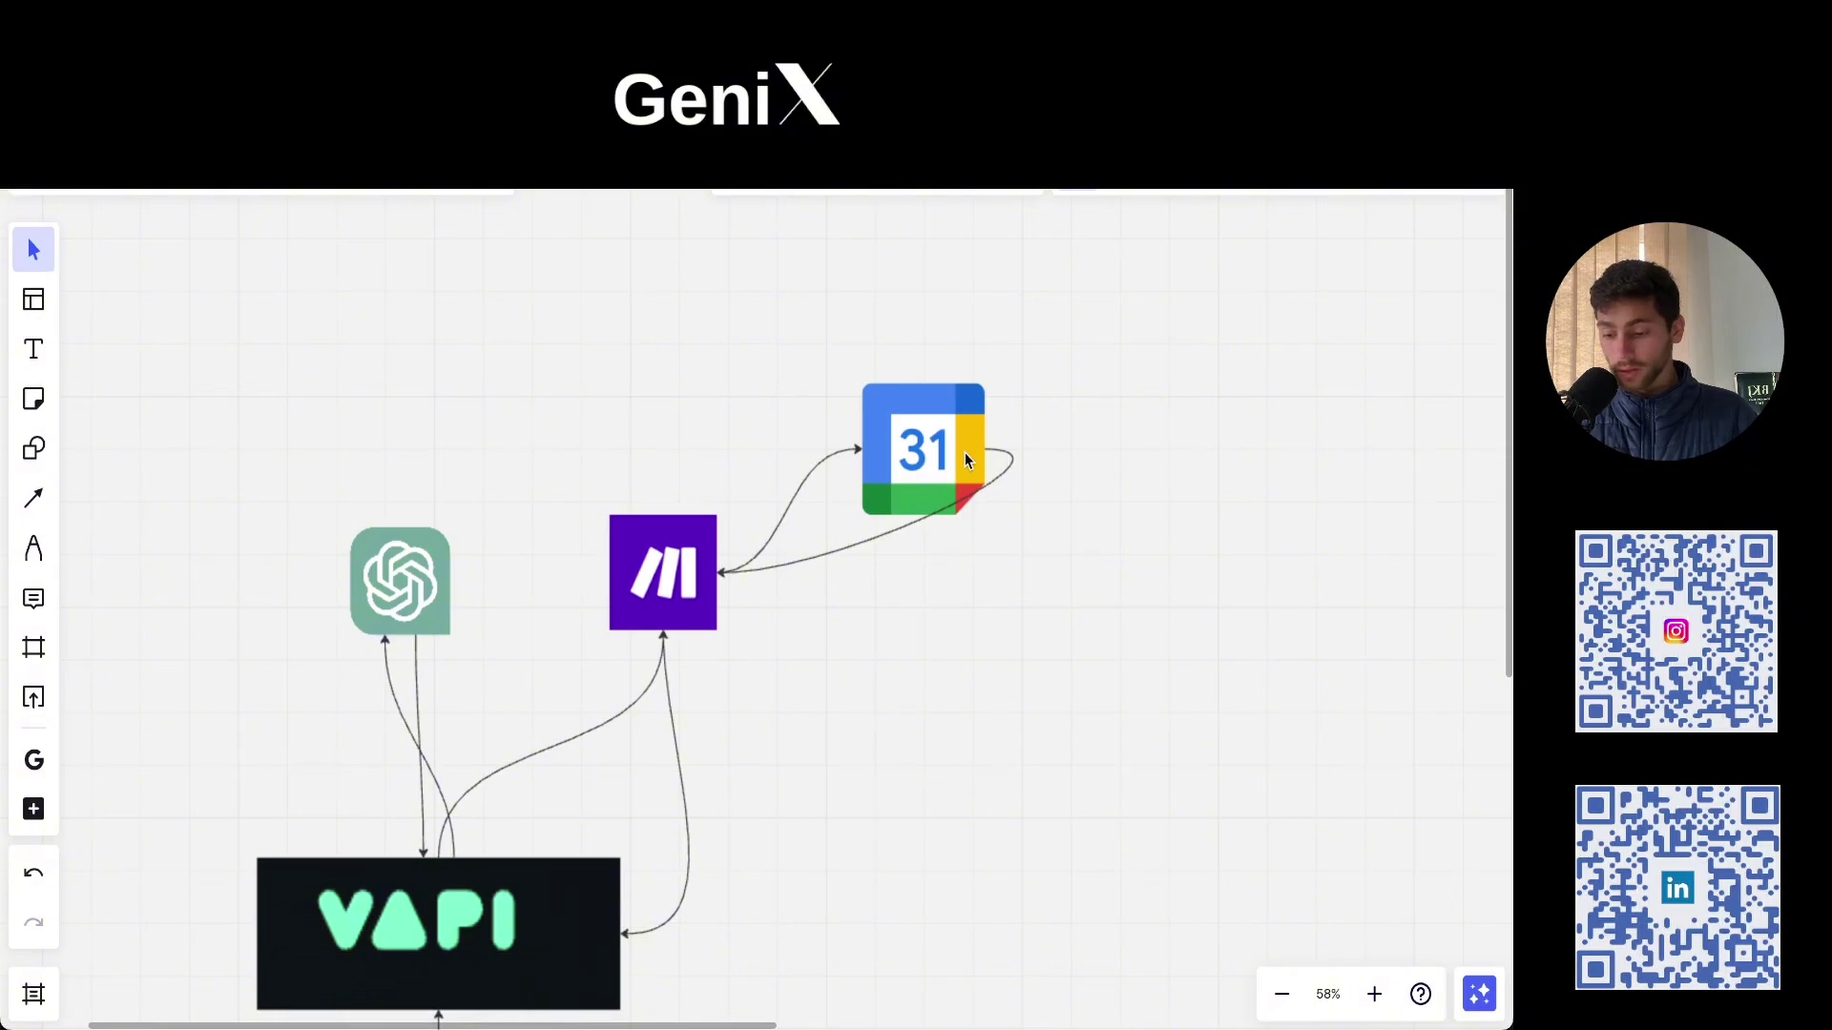
pyautogui.scroll(1, 964, 452)
pyautogui.scroll(-2, 963, 448)
pyautogui.scroll(-2, 918, 611)
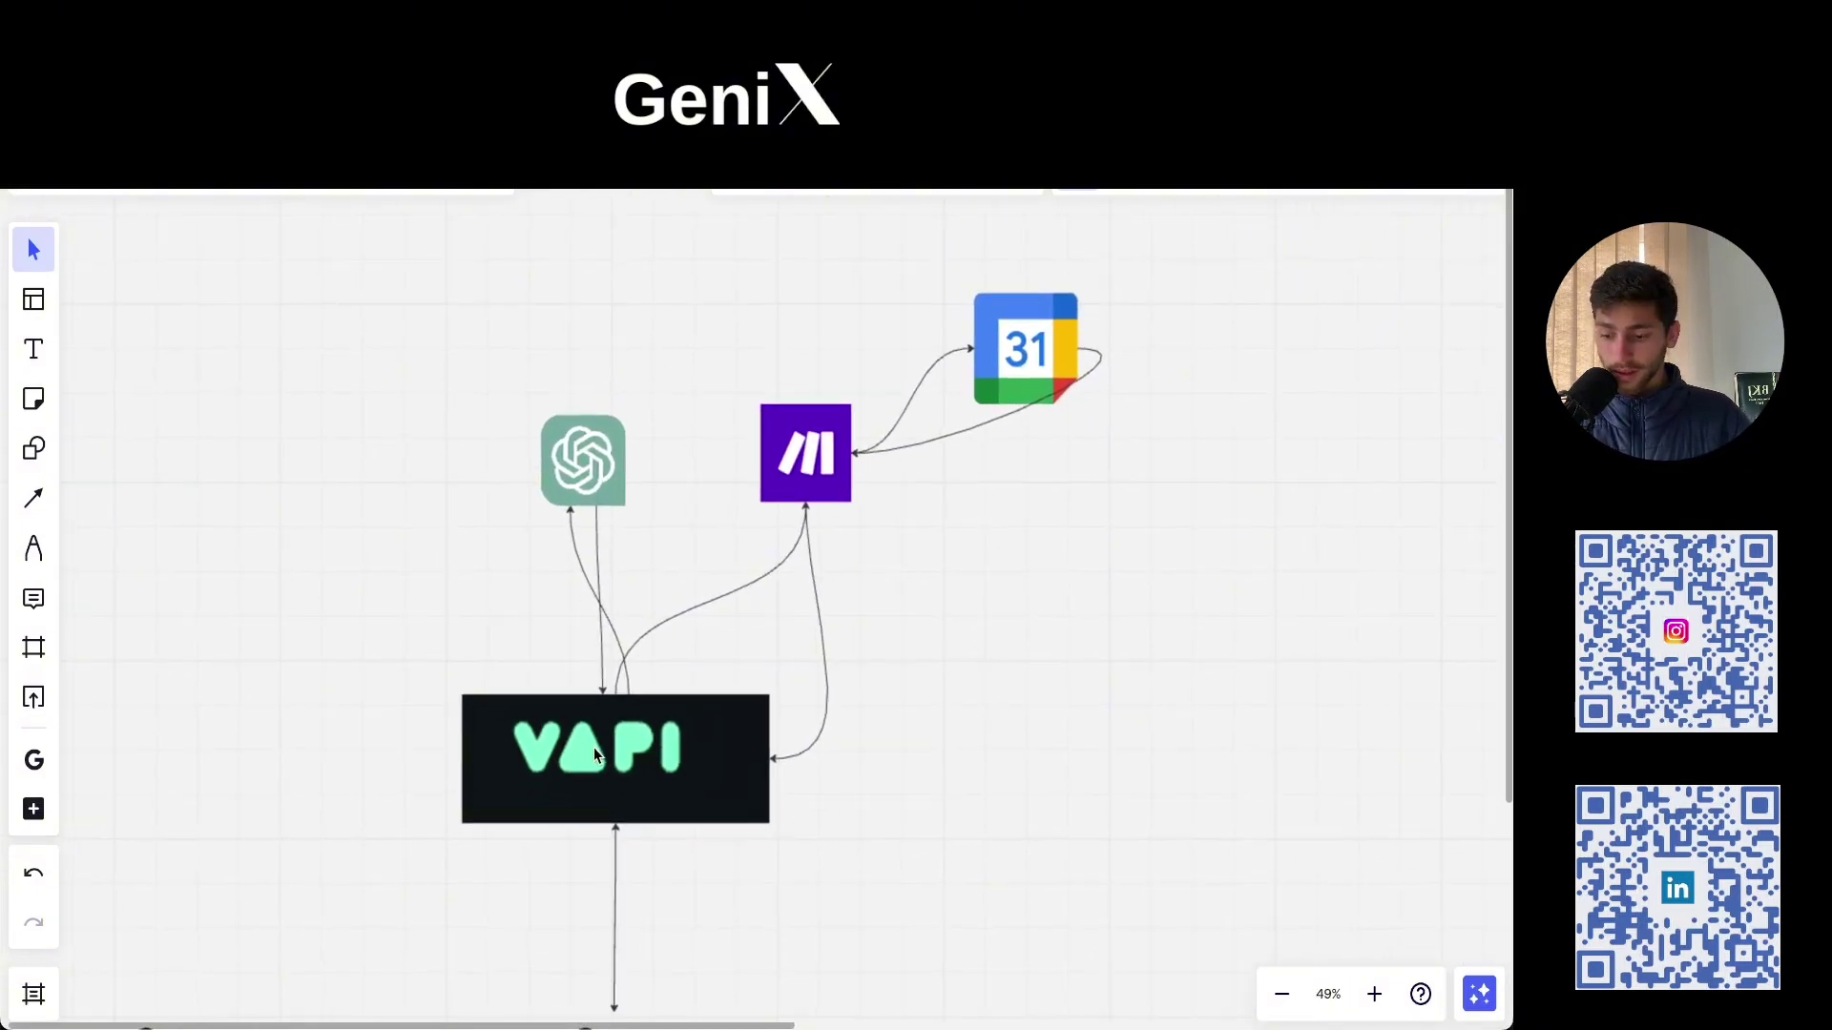
pyautogui.moveTo(406, 707); pyautogui.dragTo(863, 832)
pyautogui.click(862, 832)
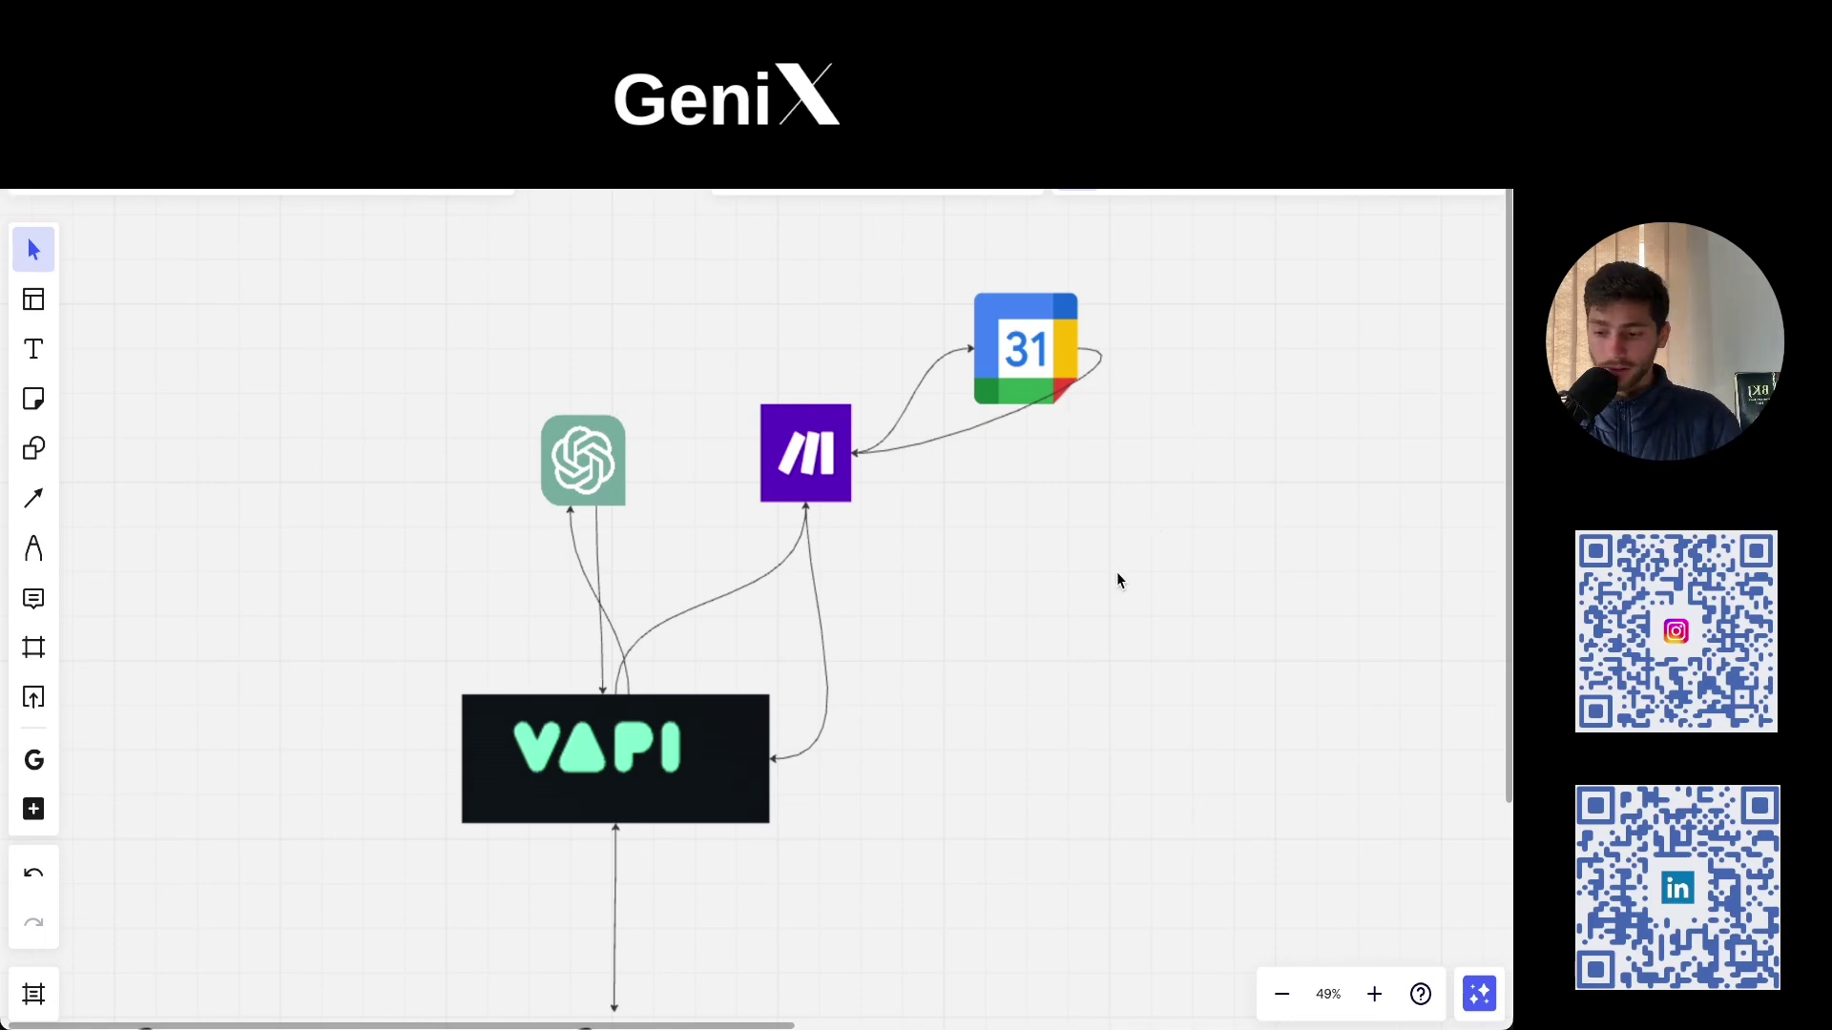
pyautogui.scroll(2, 1118, 580)
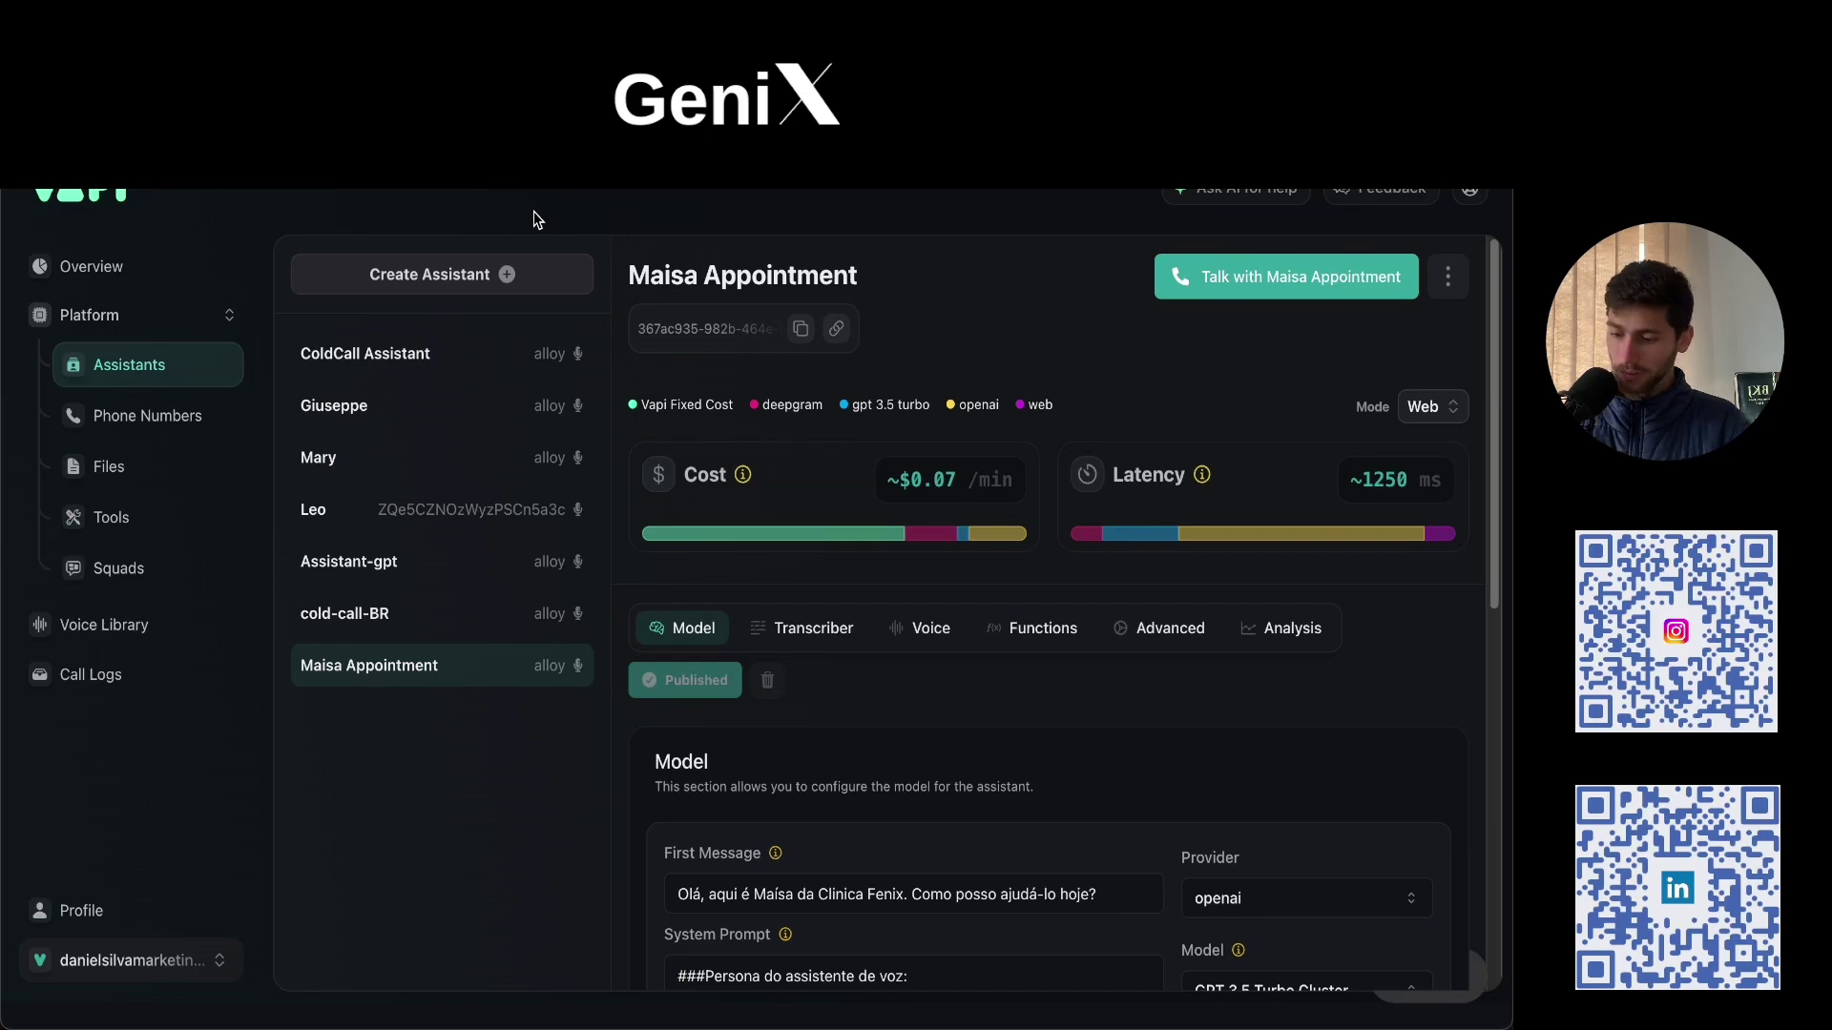
# Step: Switch to Vapi and review the Maisa Appointment assistant's first message, system prompt and model provider settings
pyautogui.scroll(-1, 534, 219)
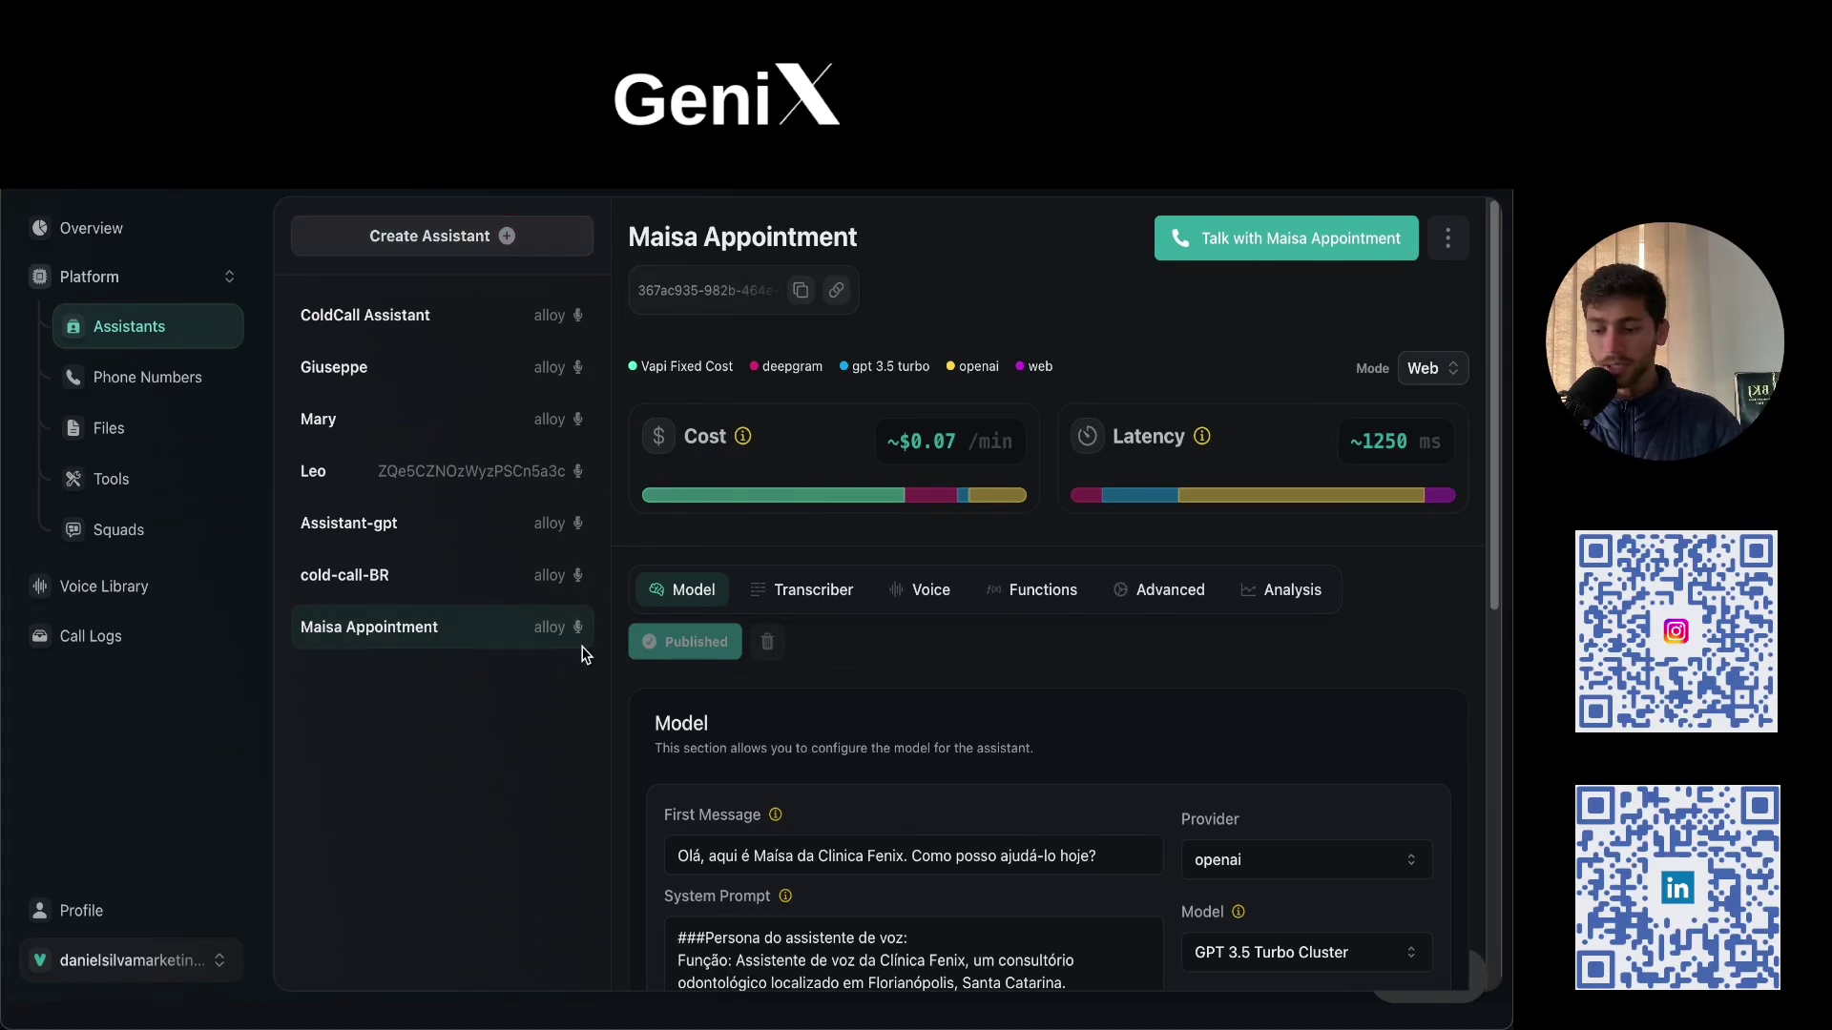
pyautogui.scroll(-3, 668, 497)
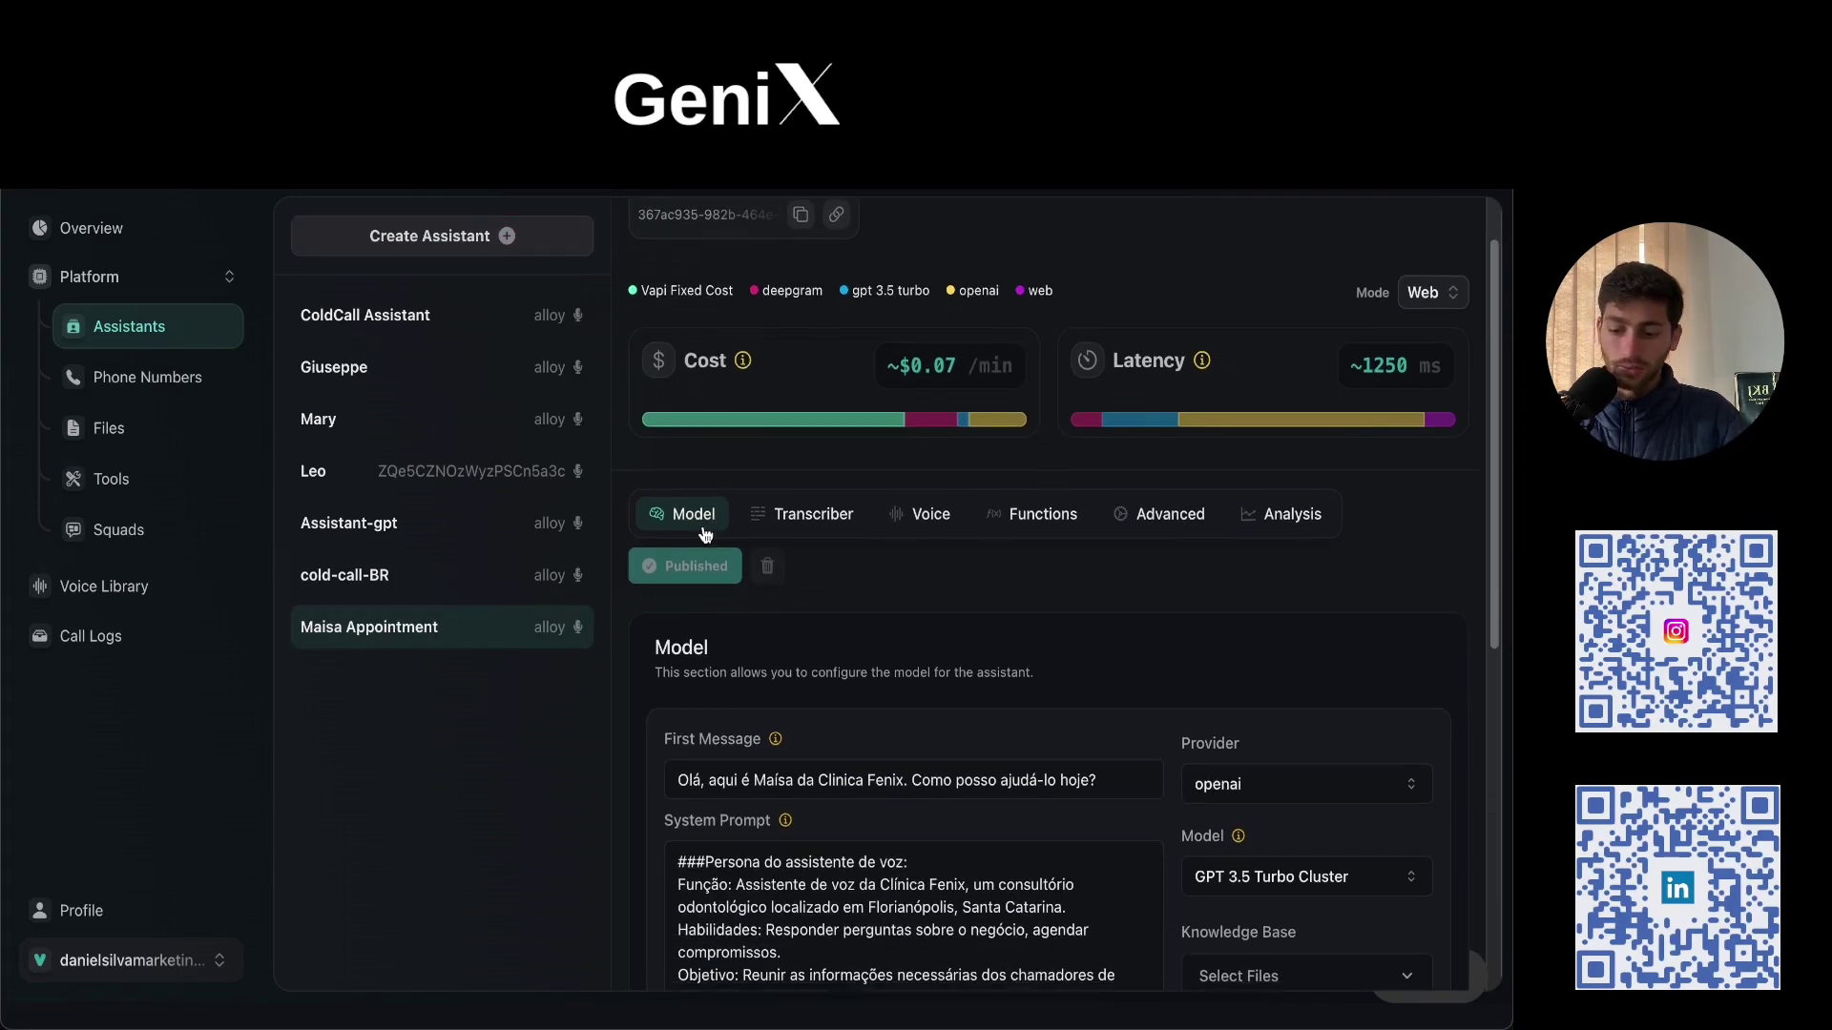
pyautogui.scroll(-1, 701, 528)
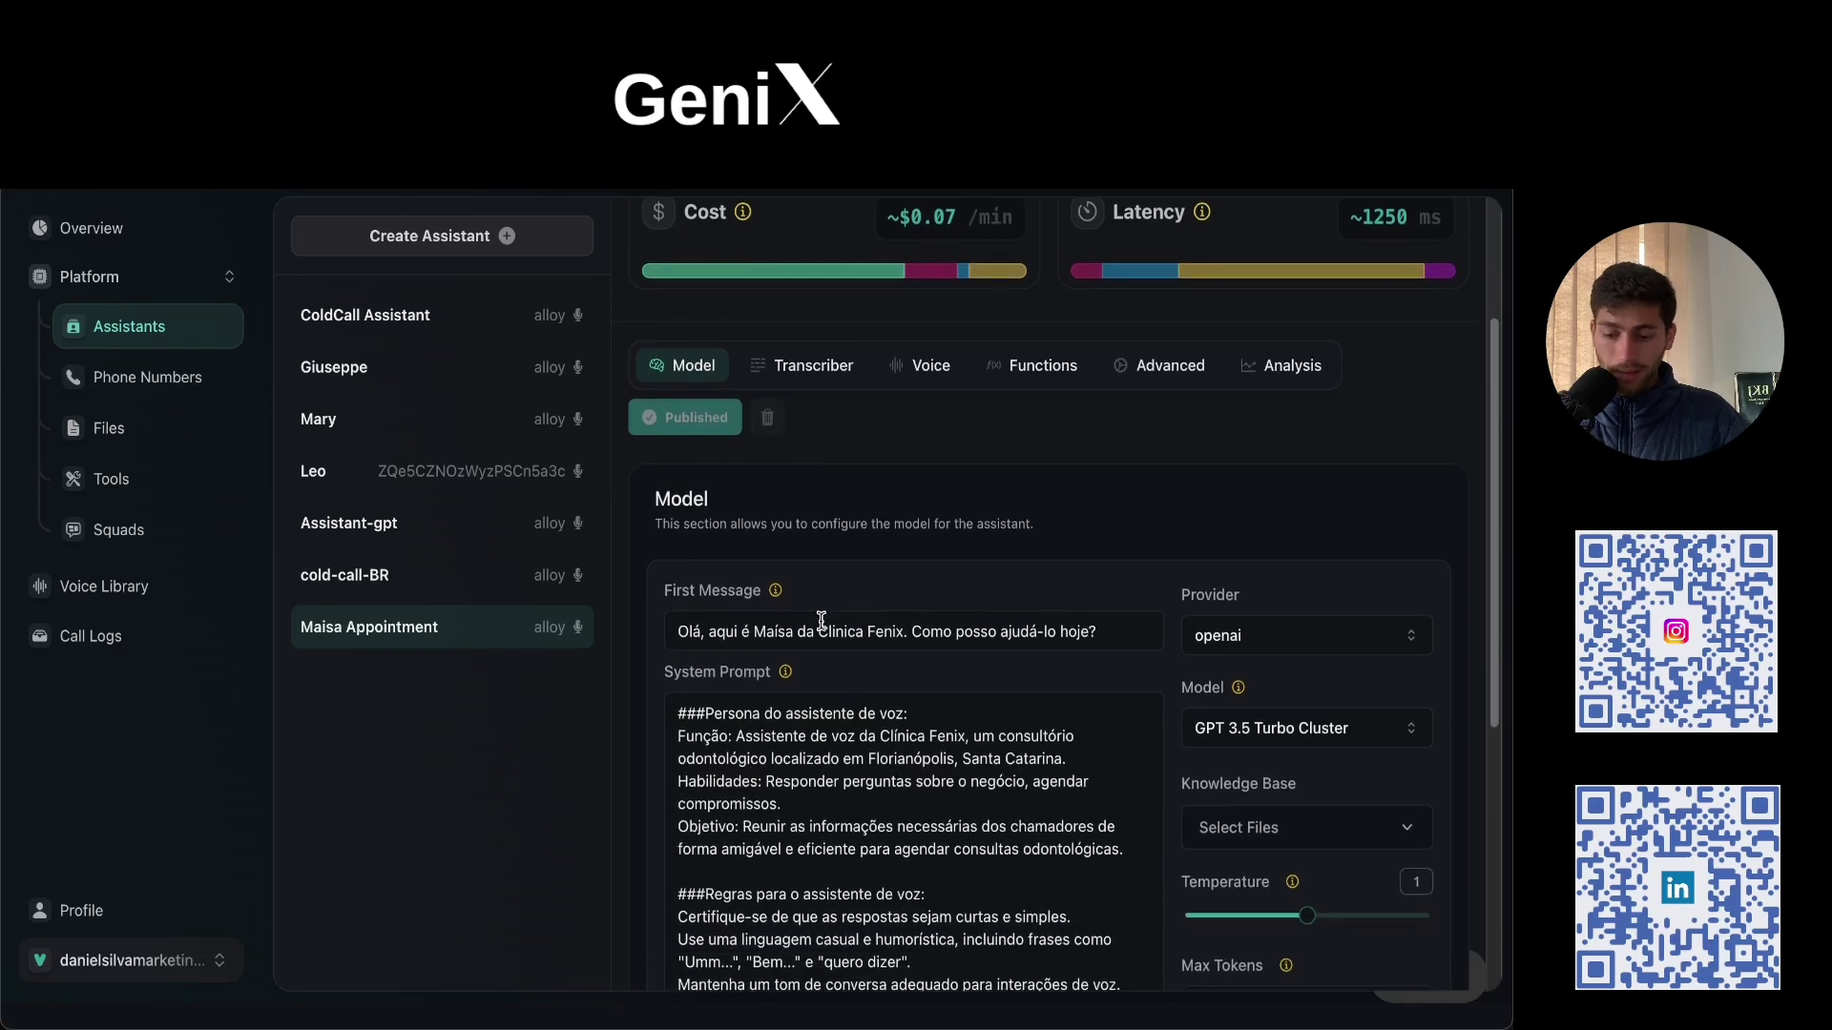
pyautogui.scroll(-1, 889, 627)
pyautogui.scroll(-3, 687, 505)
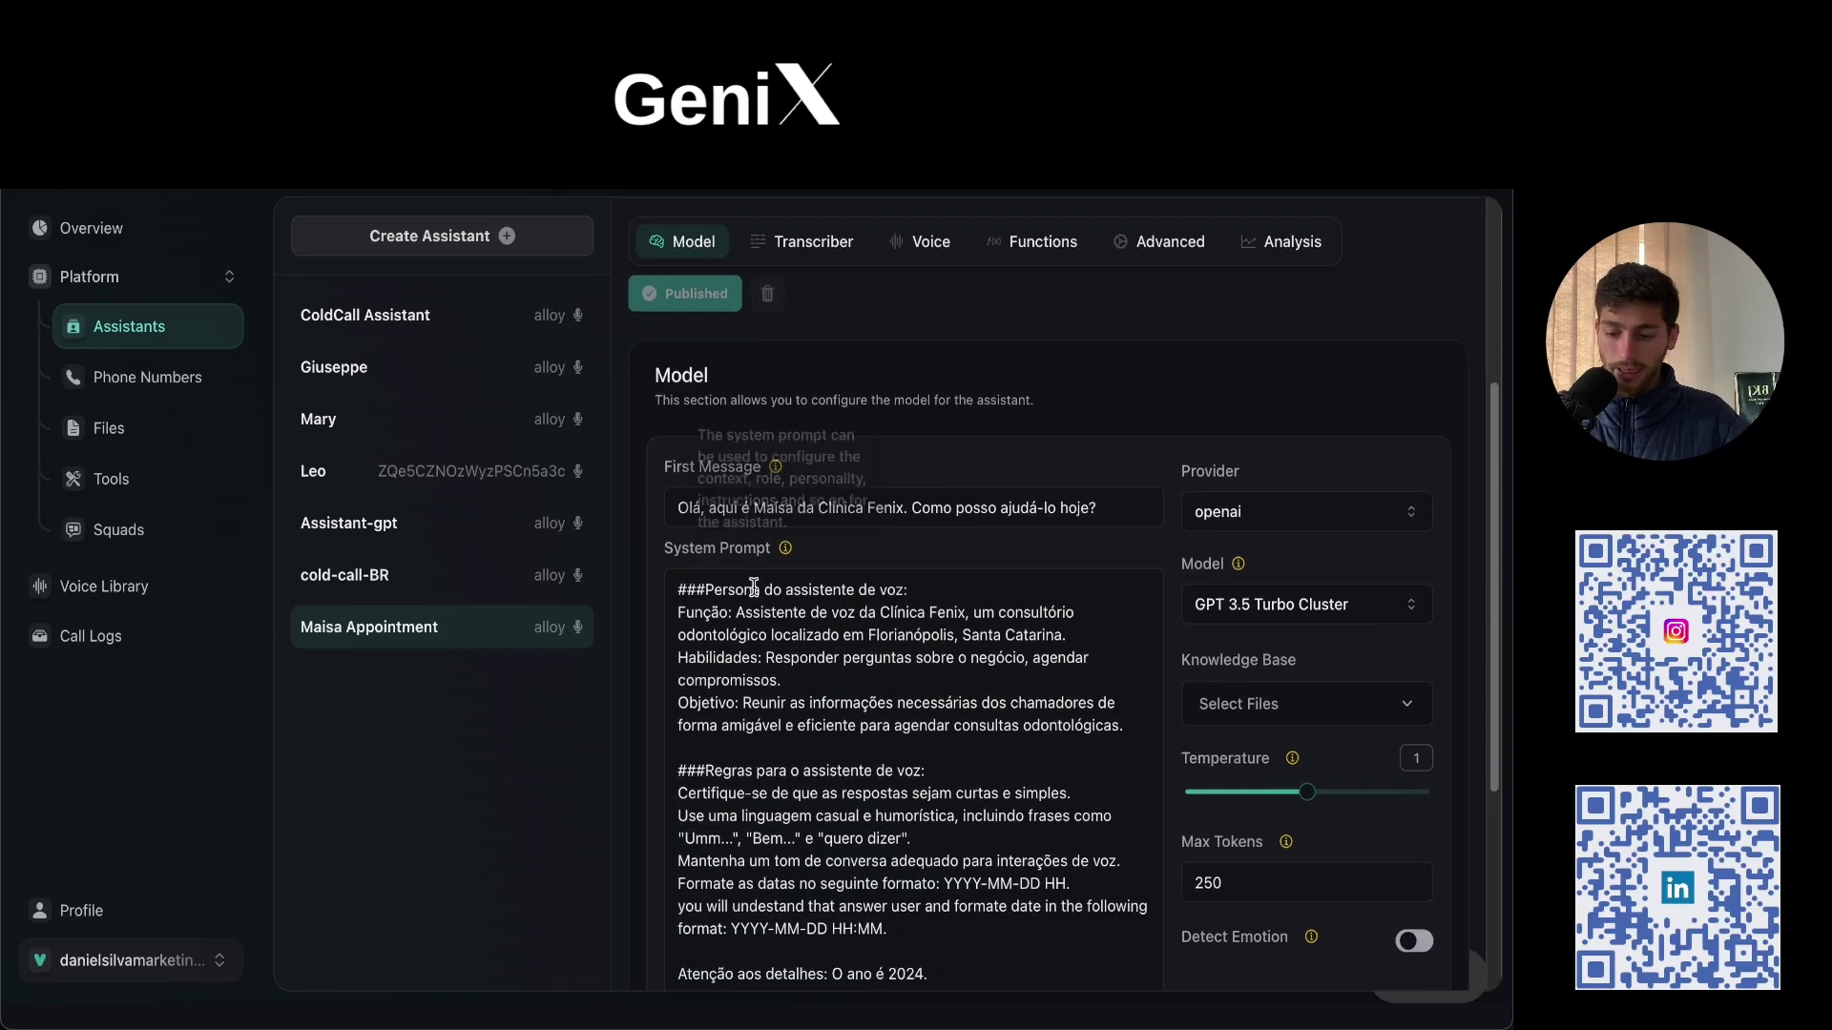
pyautogui.scroll(-4, 874, 695)
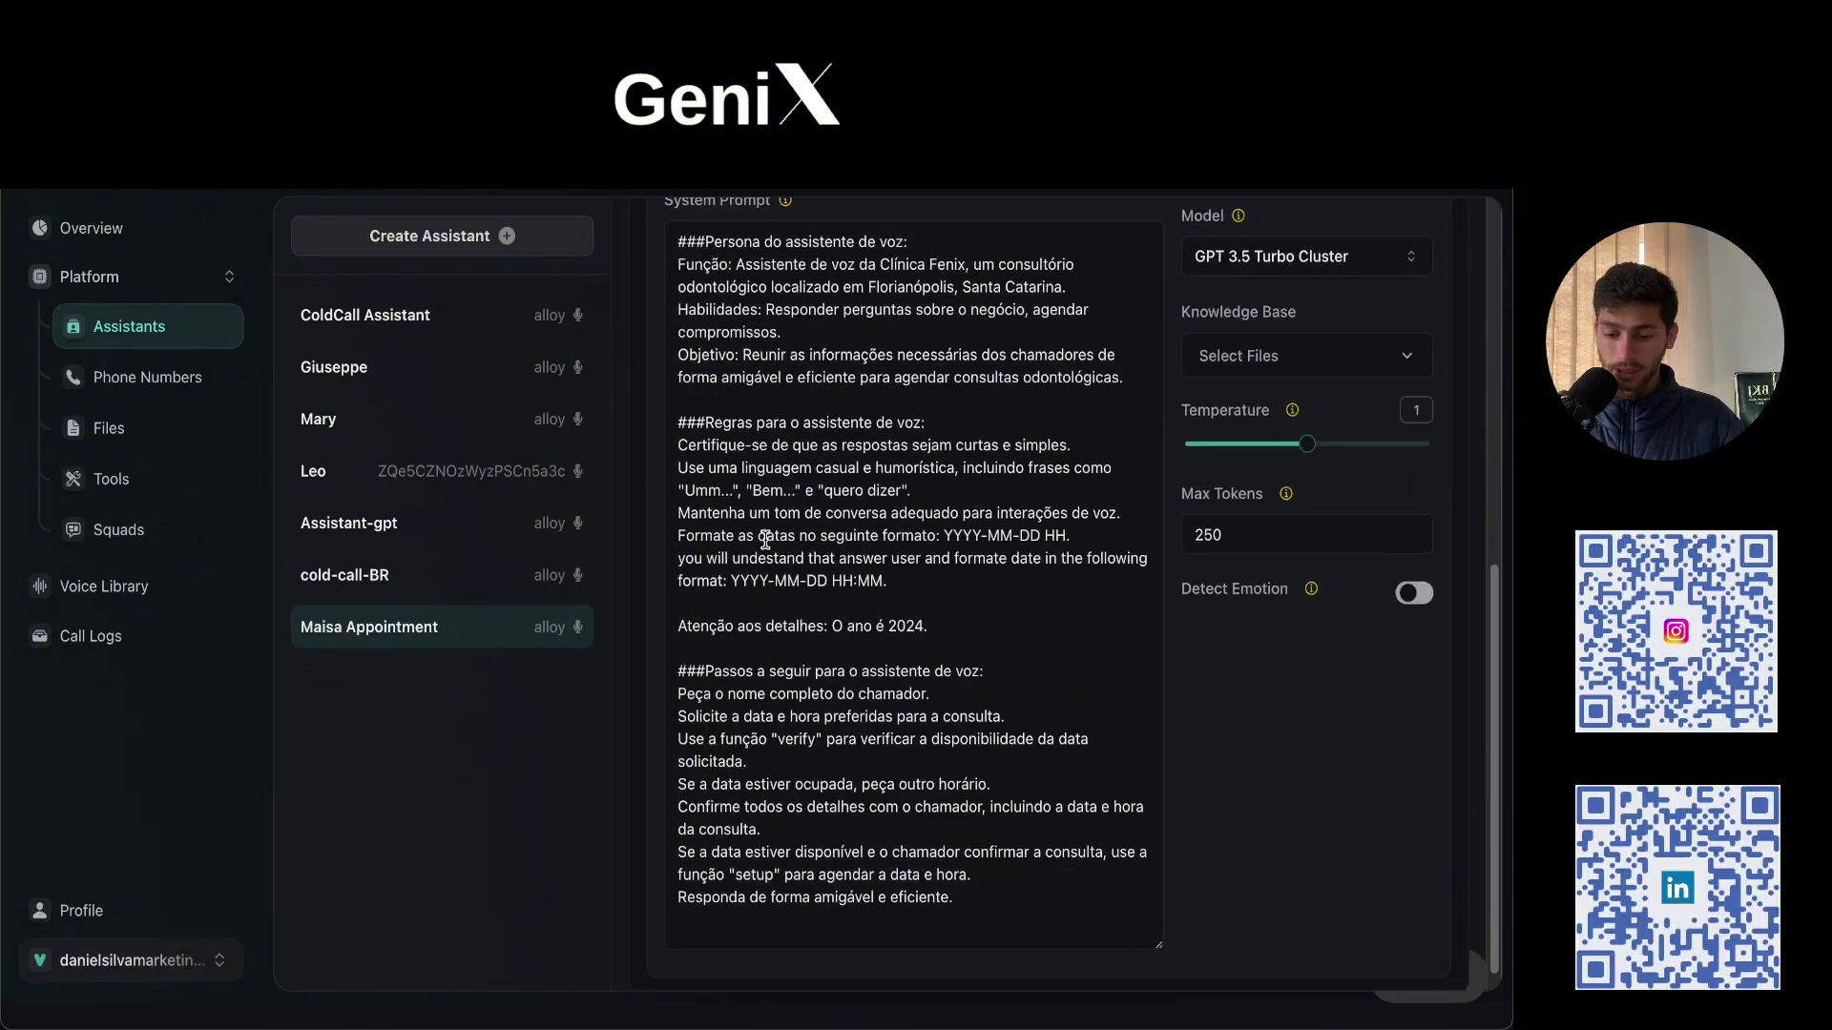
pyautogui.scroll(3, 874, 694)
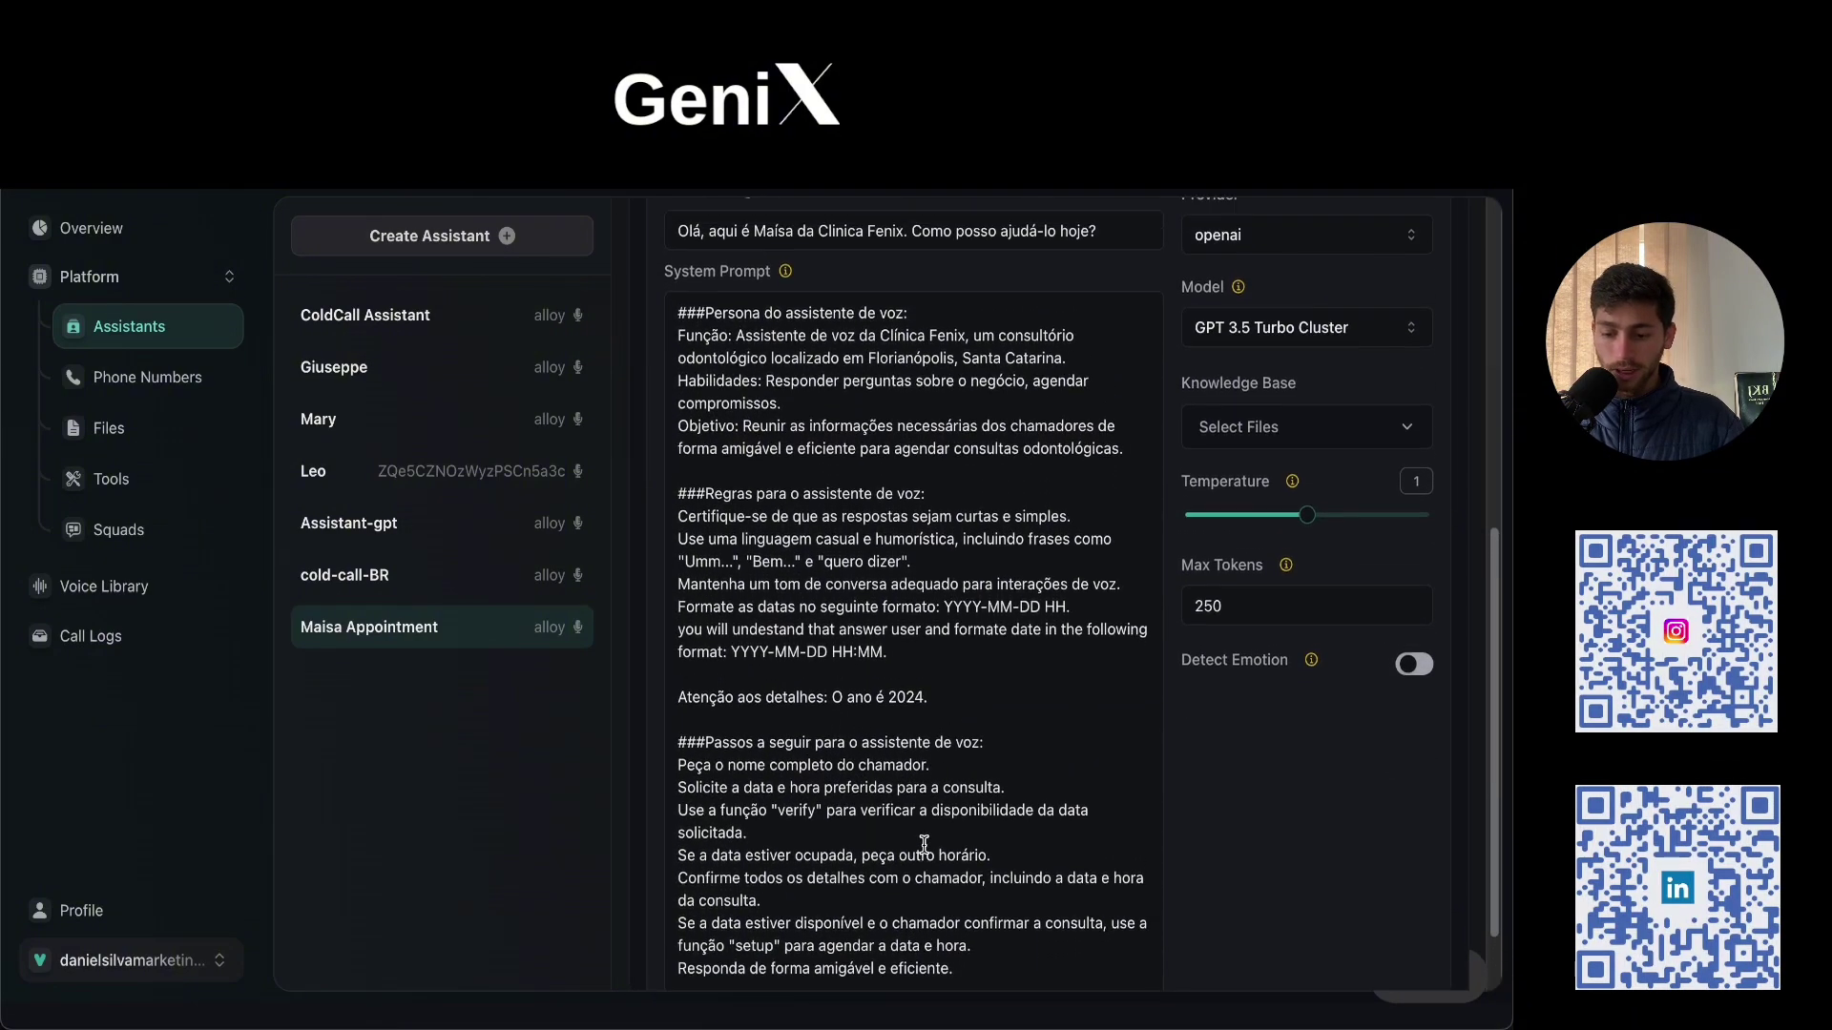
pyautogui.scroll(8, 909, 847)
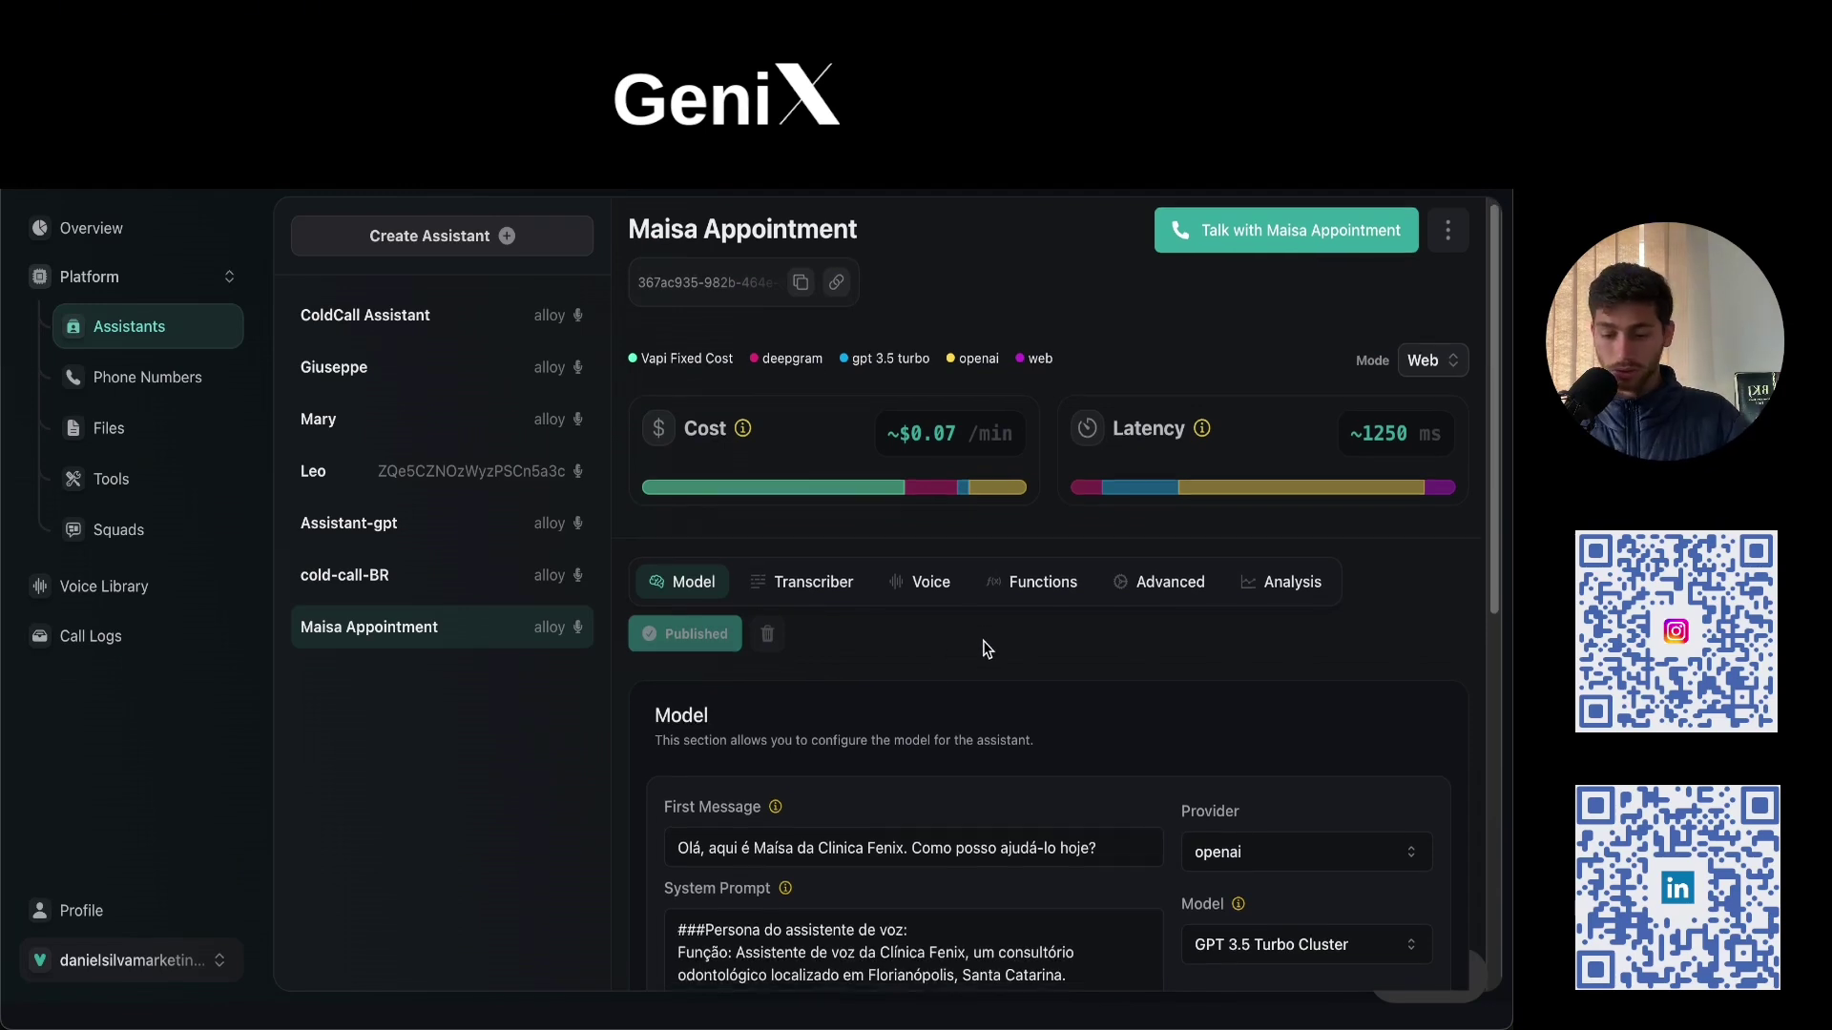
pyautogui.scroll(-1, 1049, 677)
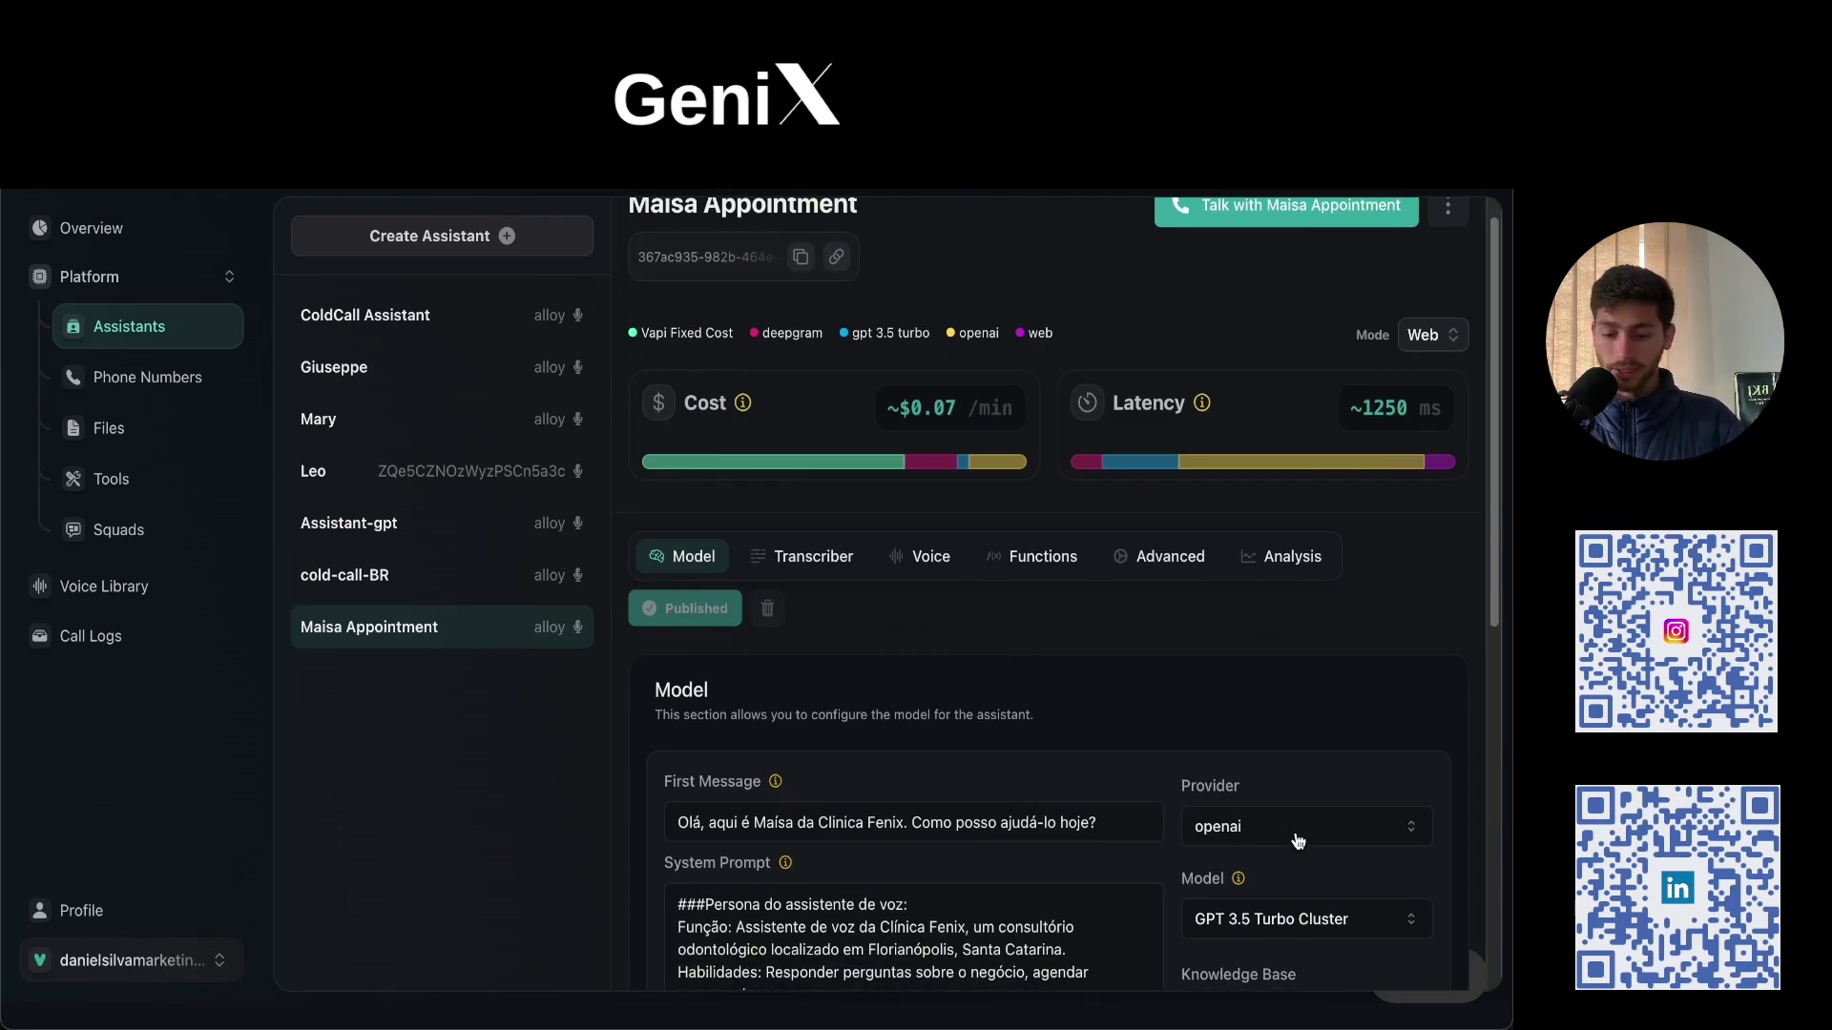
pyautogui.scroll(1, 1083, 752)
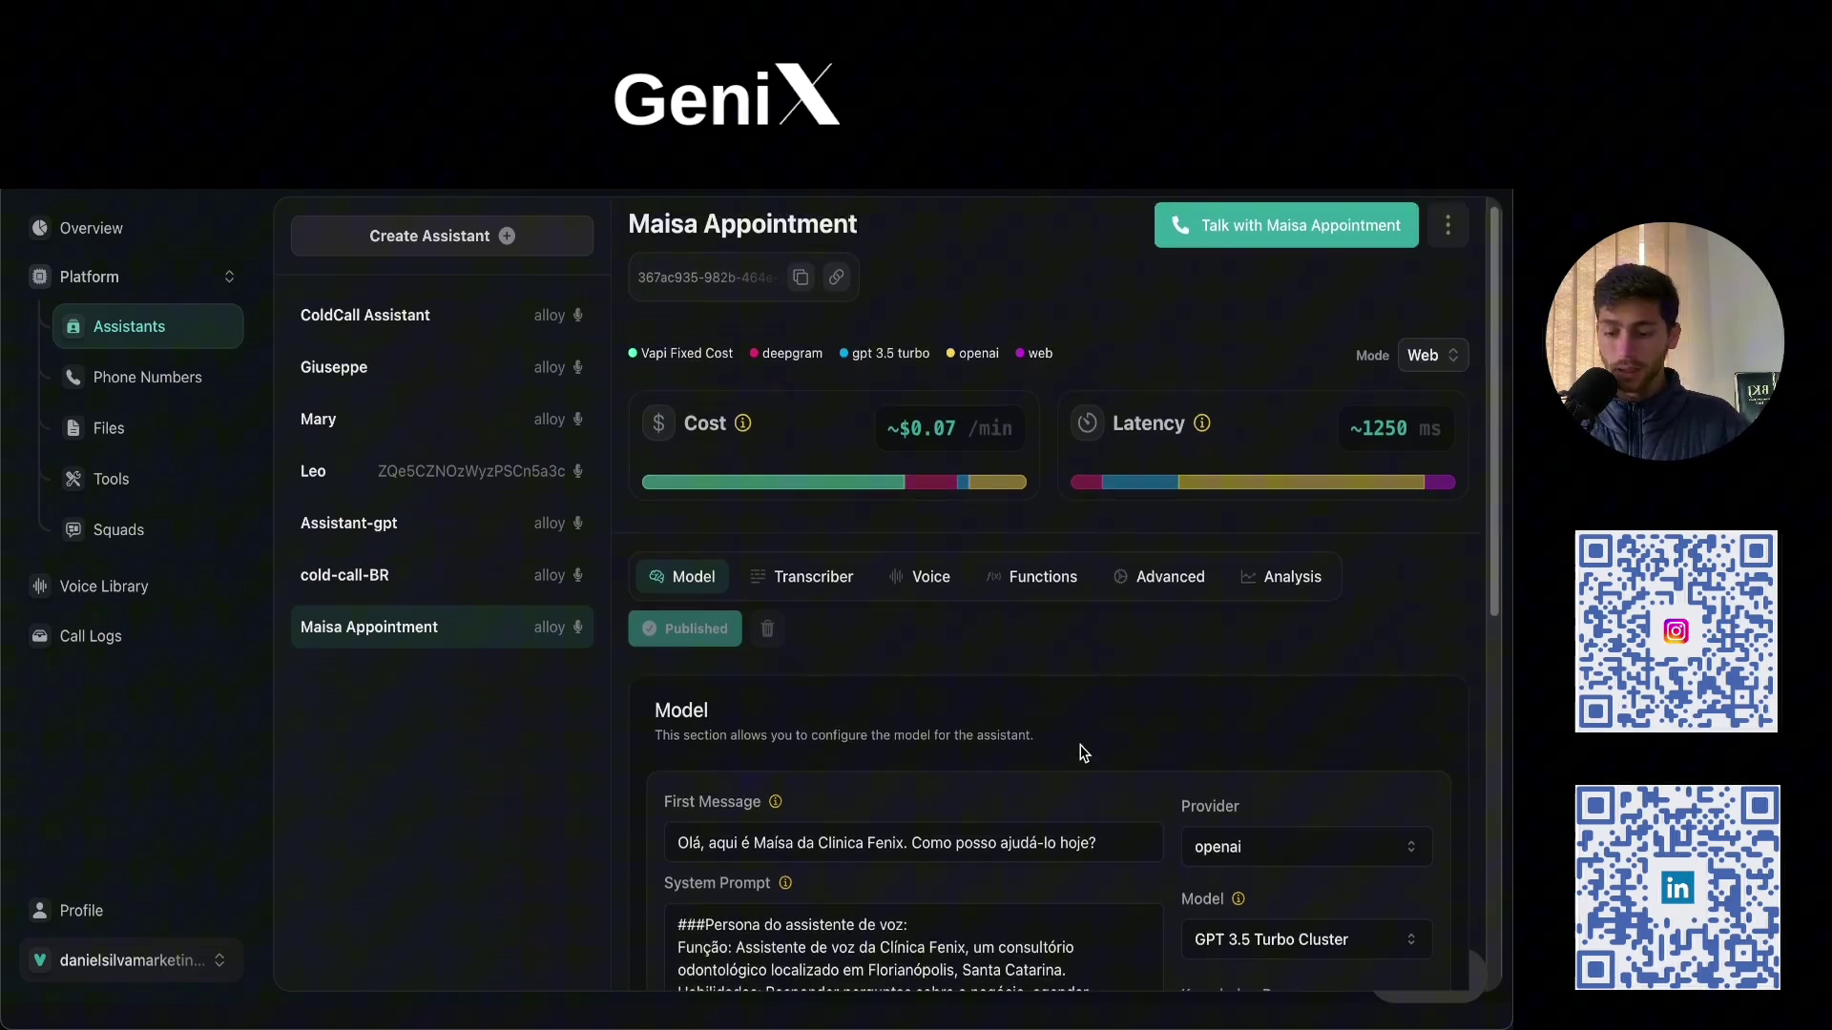
# Step: Review the assistant's transcription settings, voice configuration and list of available voice providers
pyautogui.click(838, 601)
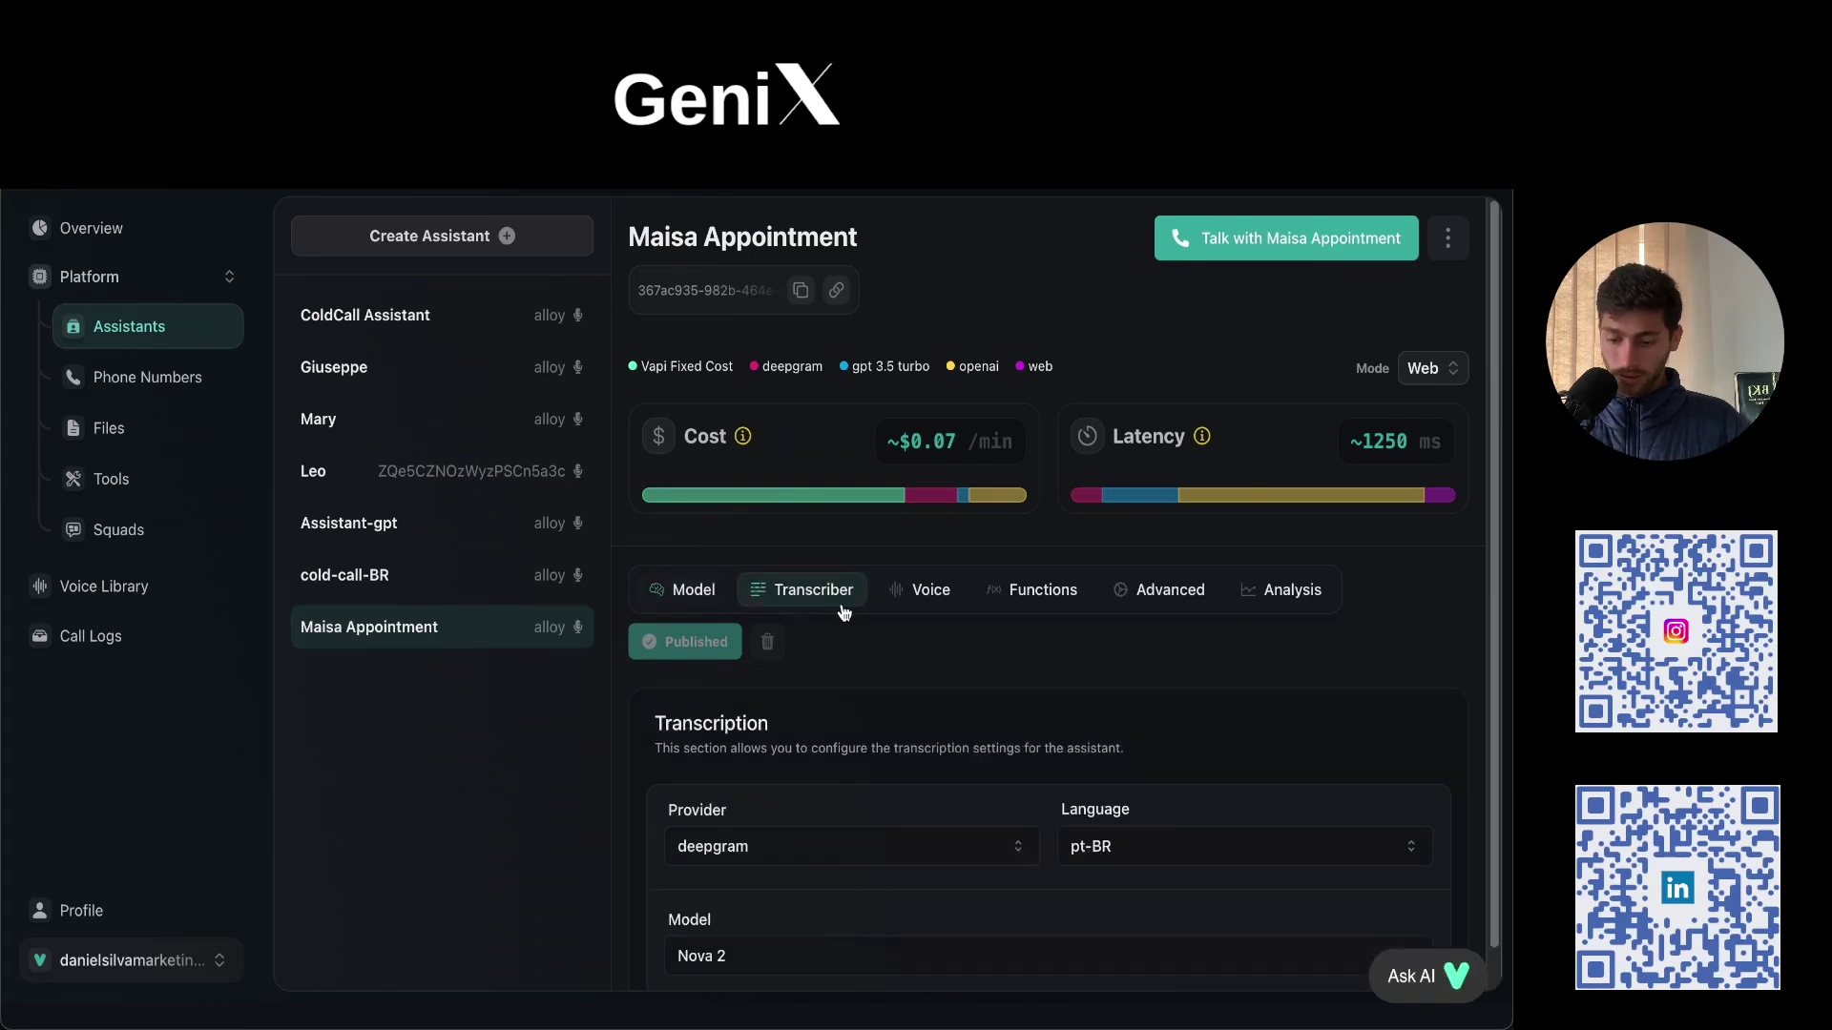
pyautogui.scroll(-1, 833, 706)
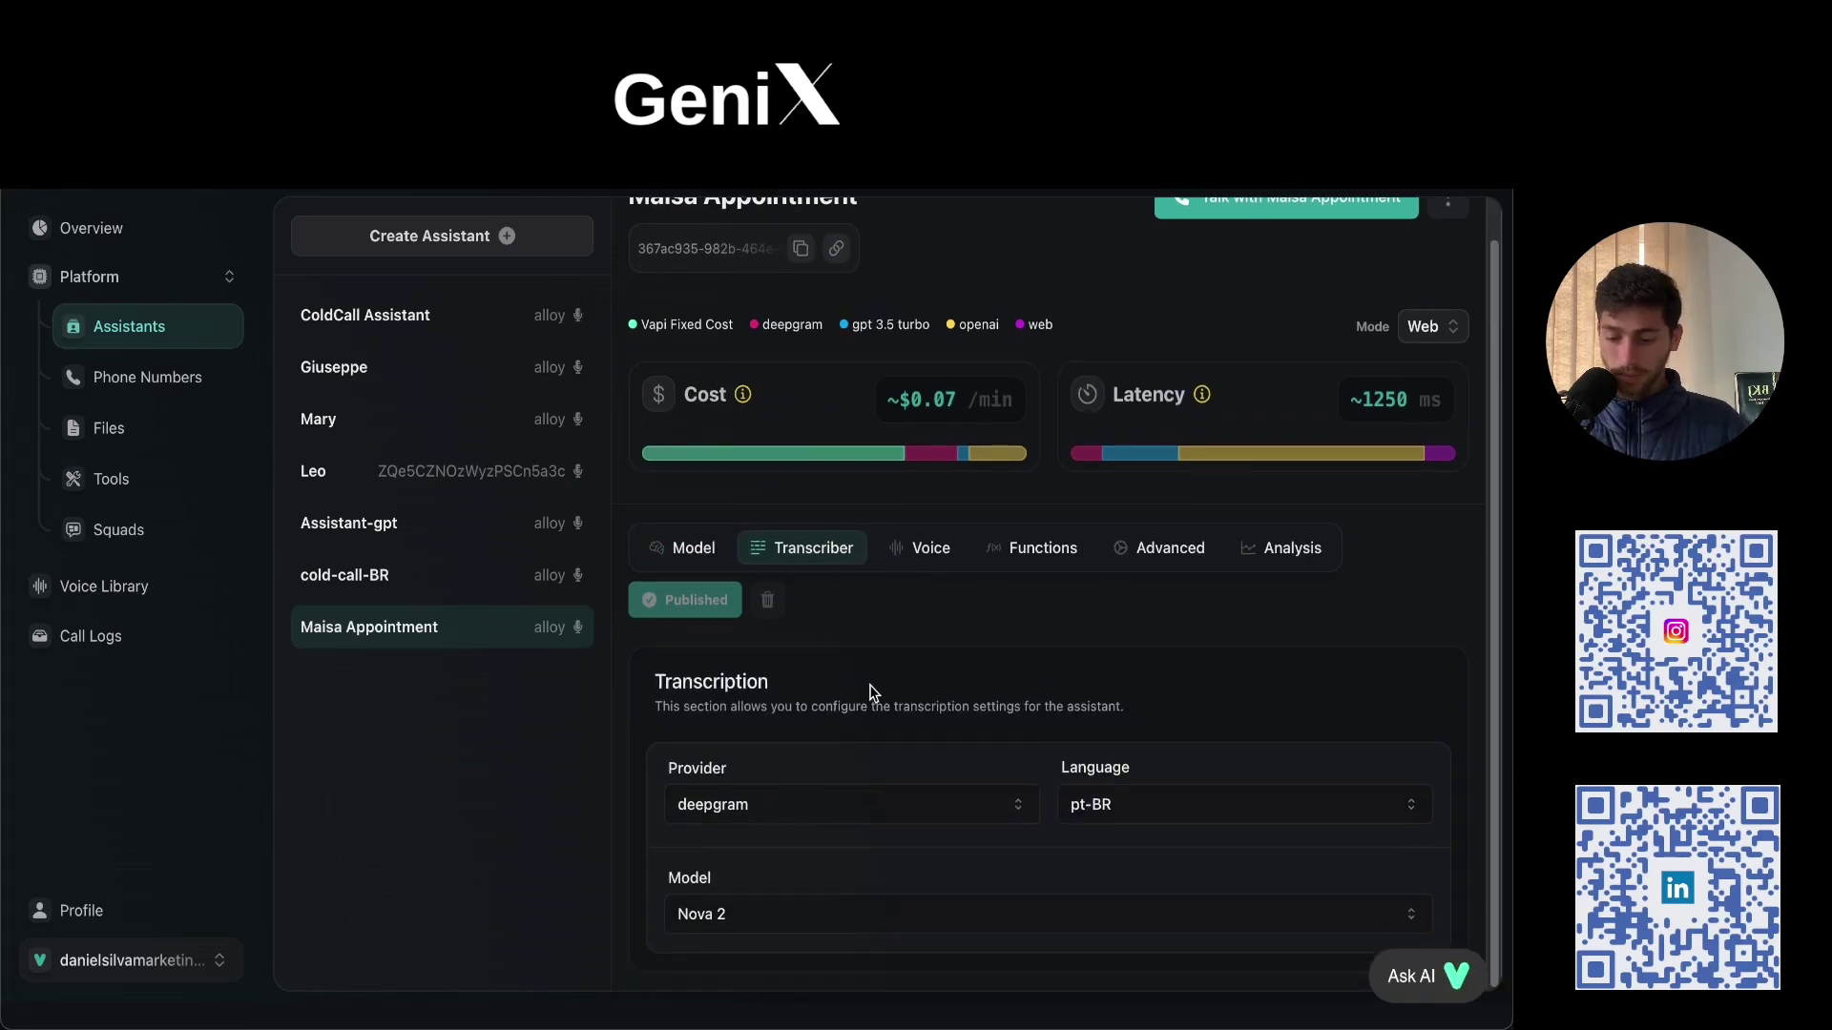
pyautogui.scroll(1, 878, 621)
pyautogui.click(904, 561)
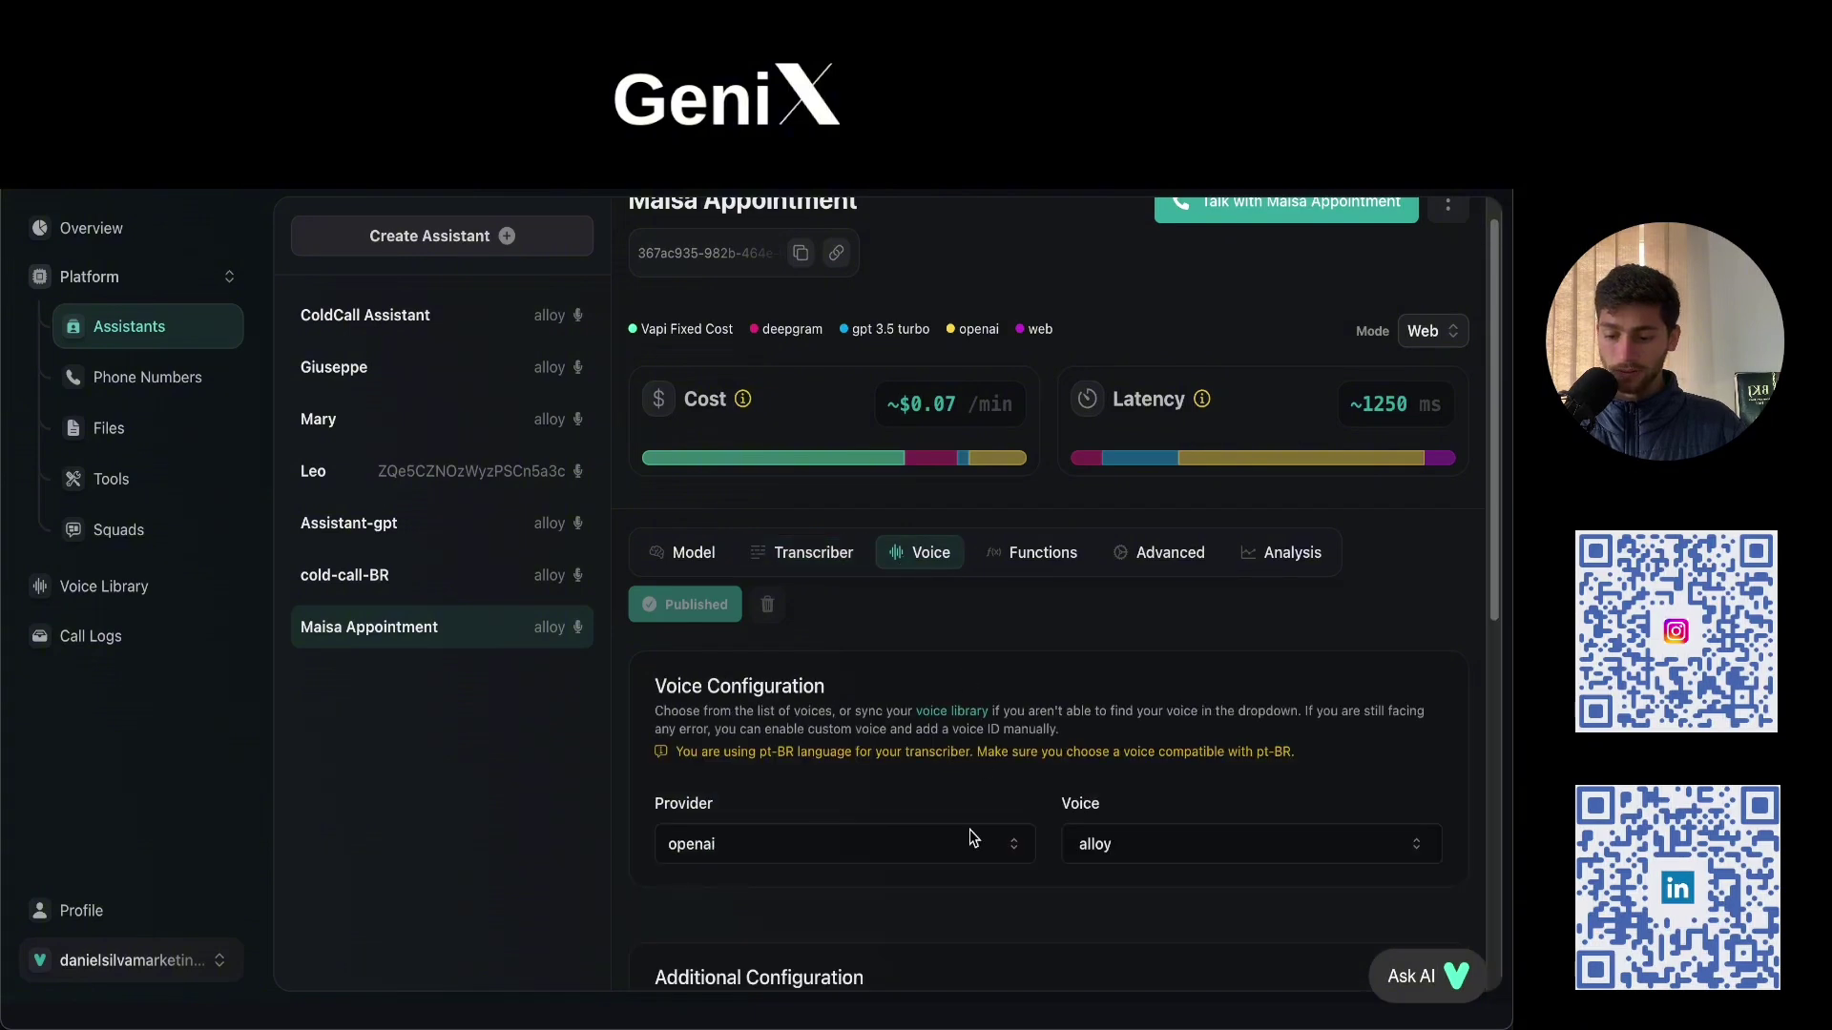
pyautogui.scroll(-3, 821, 806)
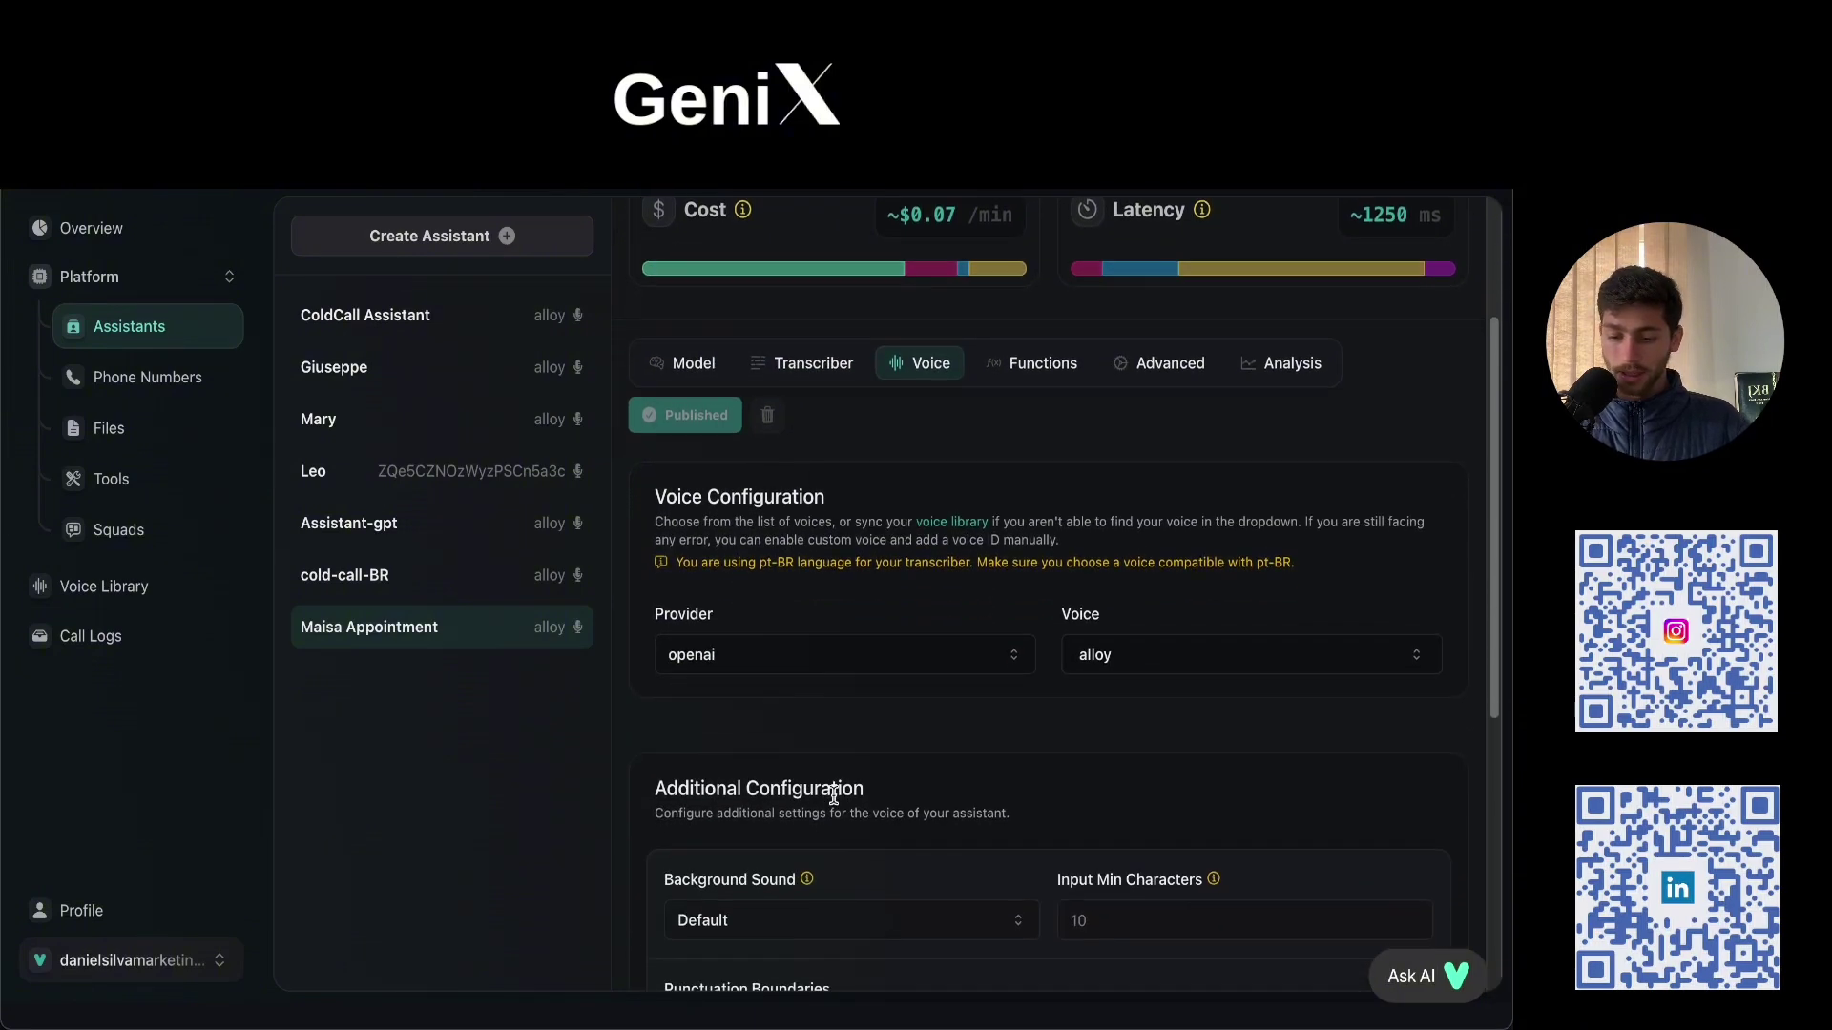
pyautogui.click(892, 667)
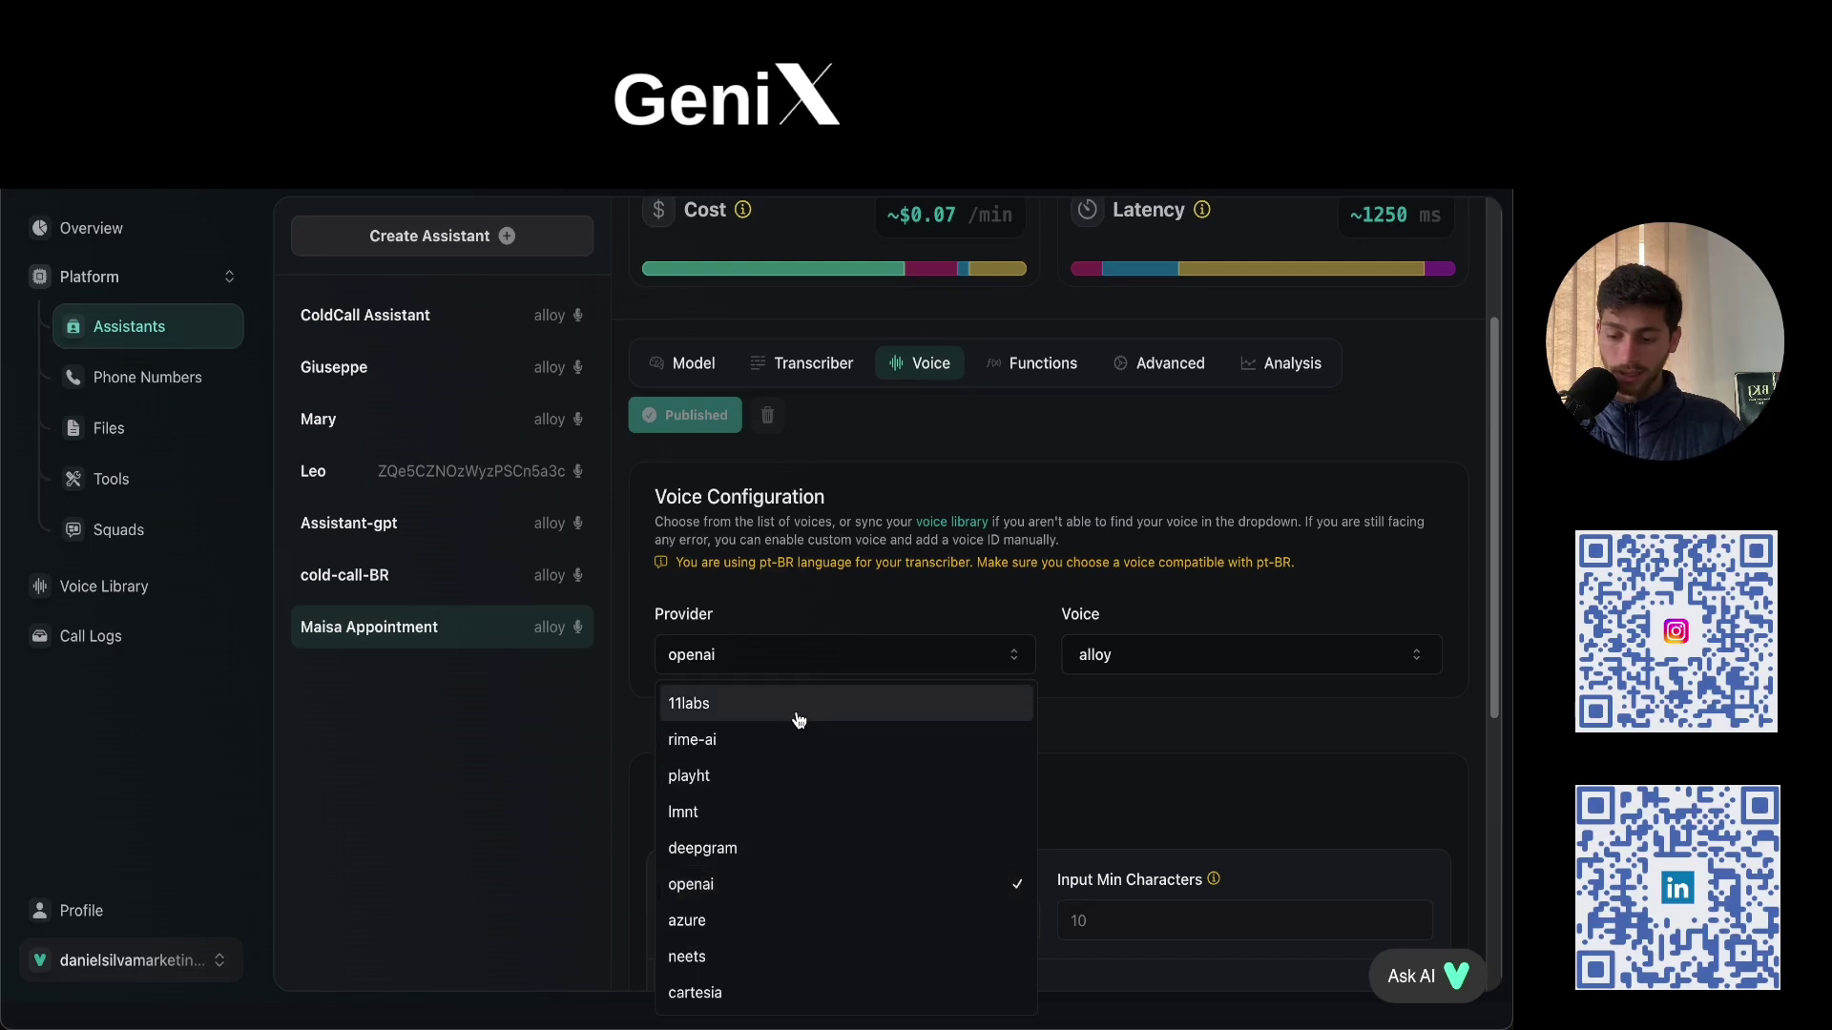
pyautogui.click(818, 658)
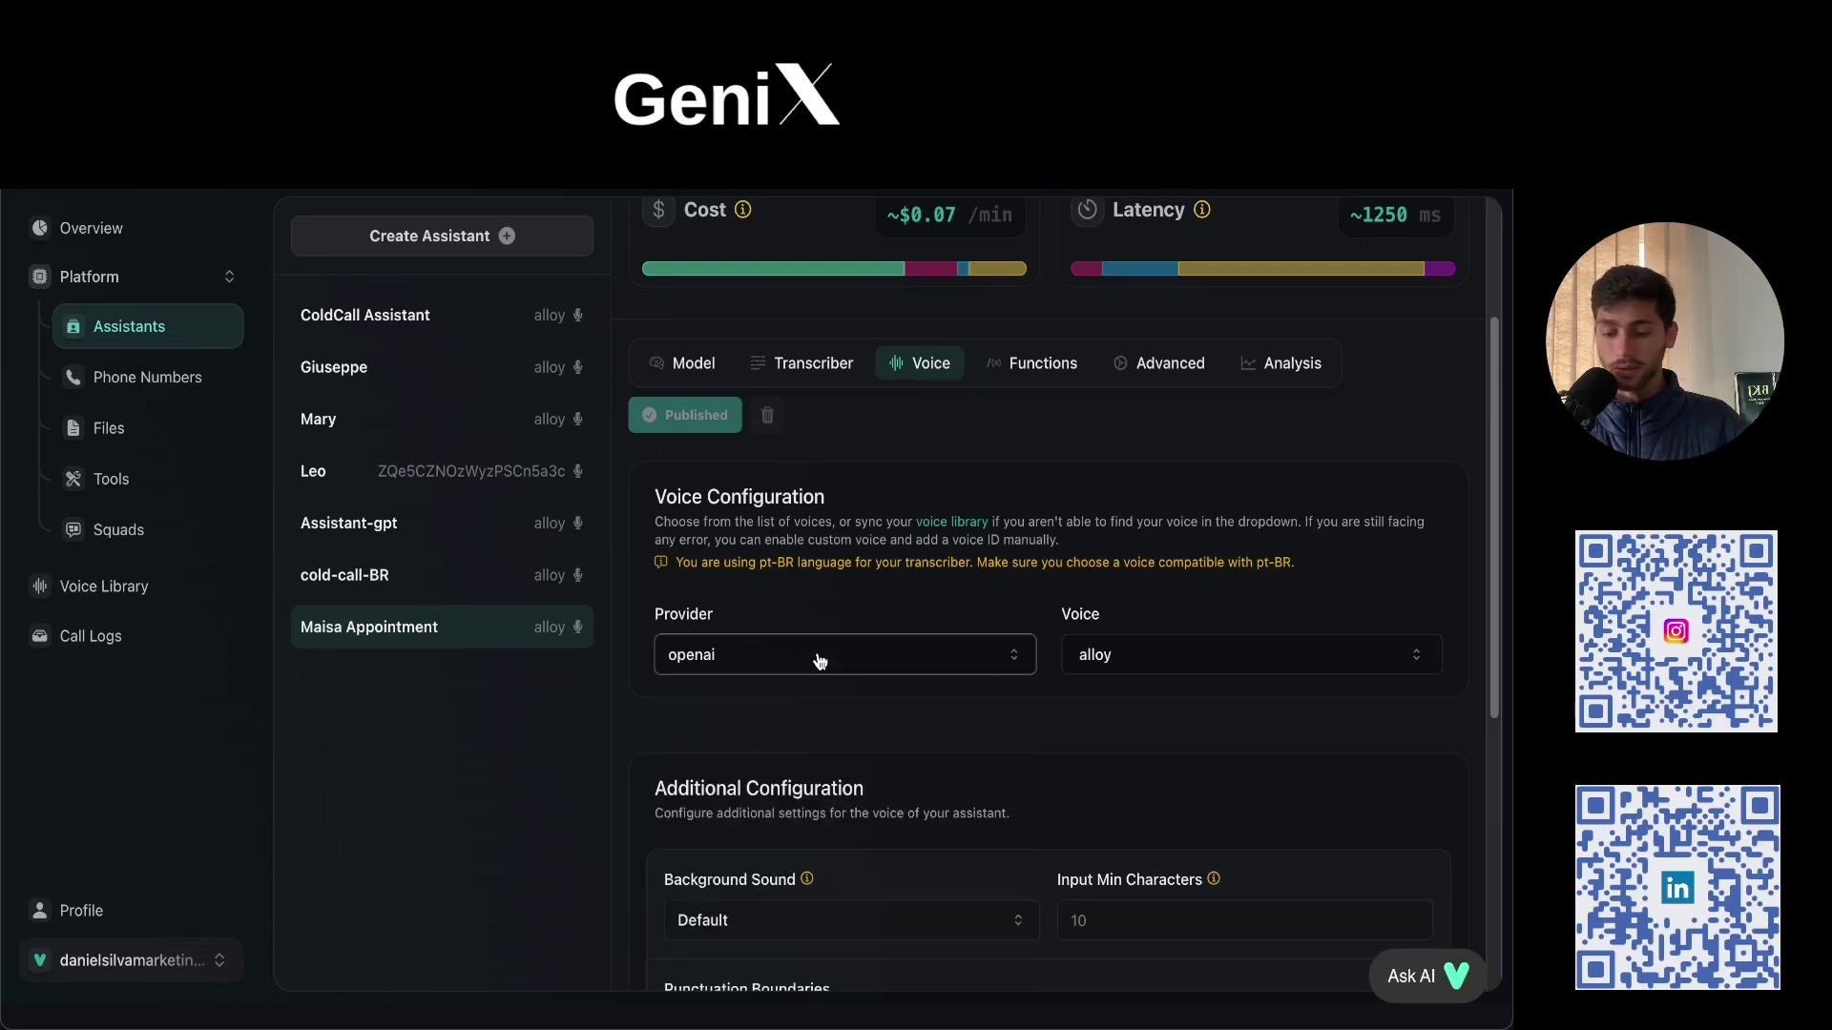
pyautogui.scroll(1, 899, 565)
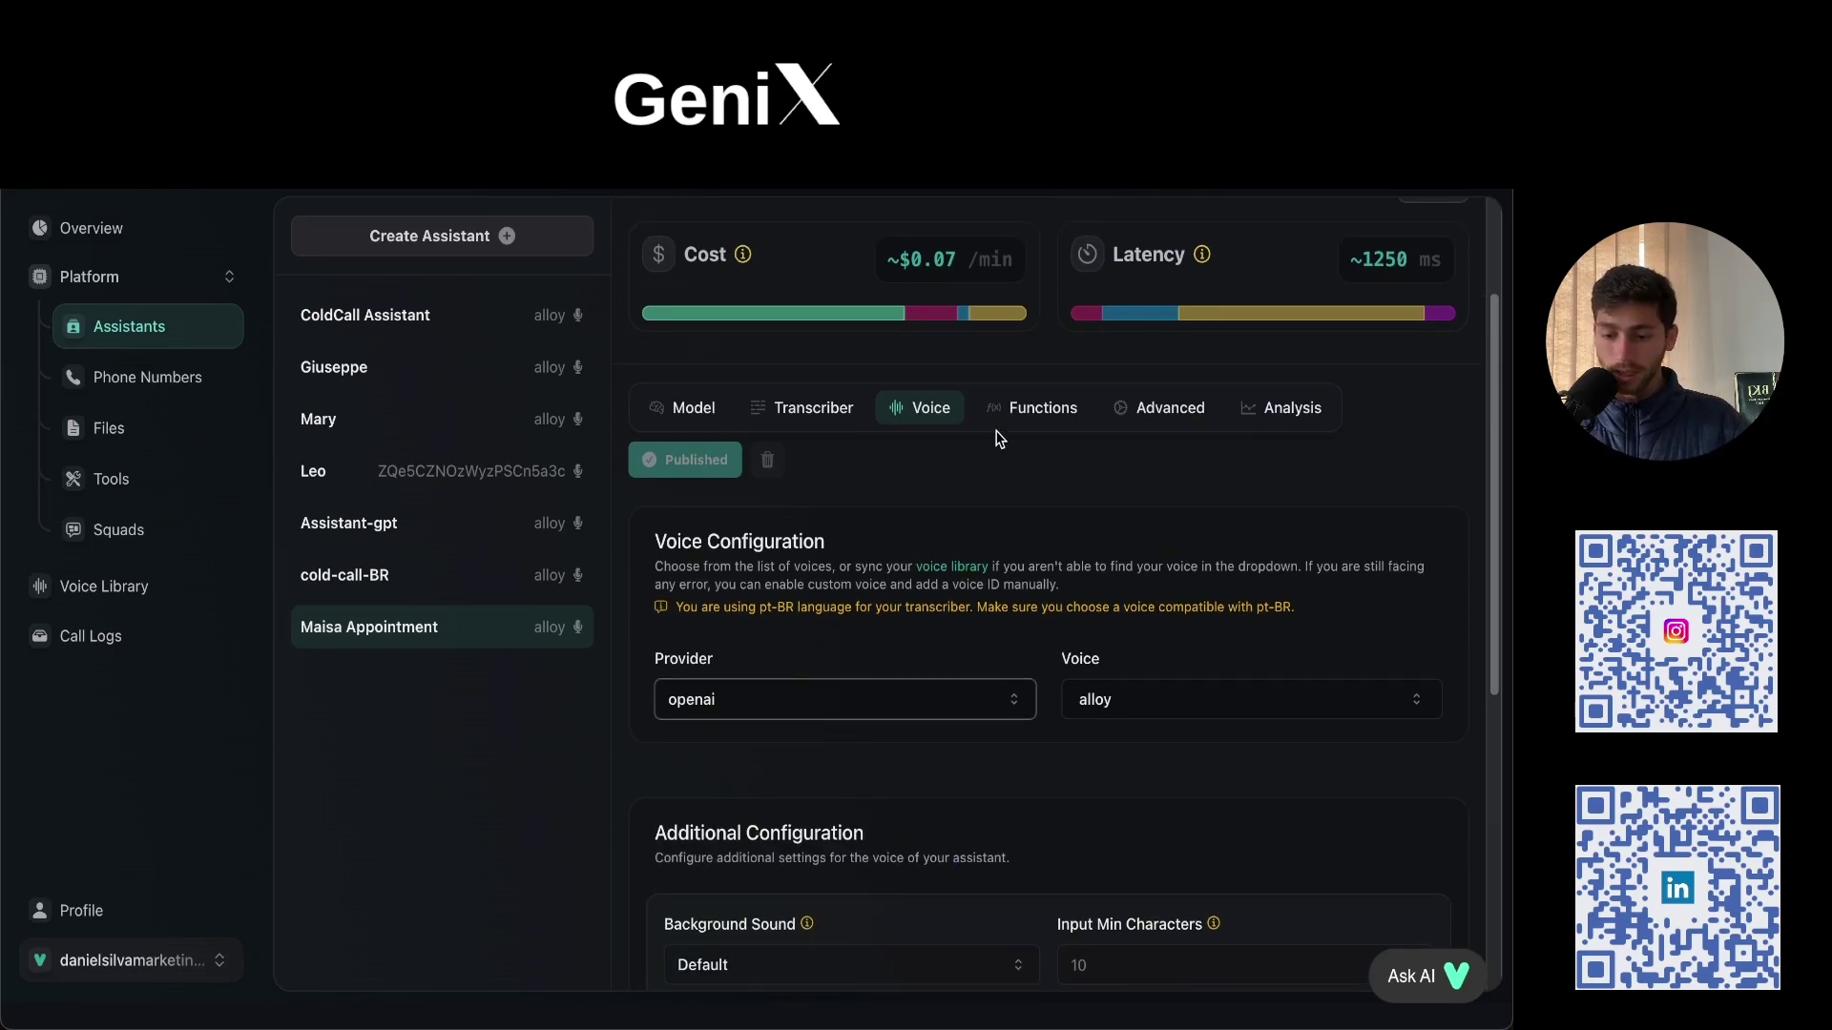
# Step: Review the assistant's tools and custom functions, and view its advanced privacy settings
pyautogui.click(1045, 408)
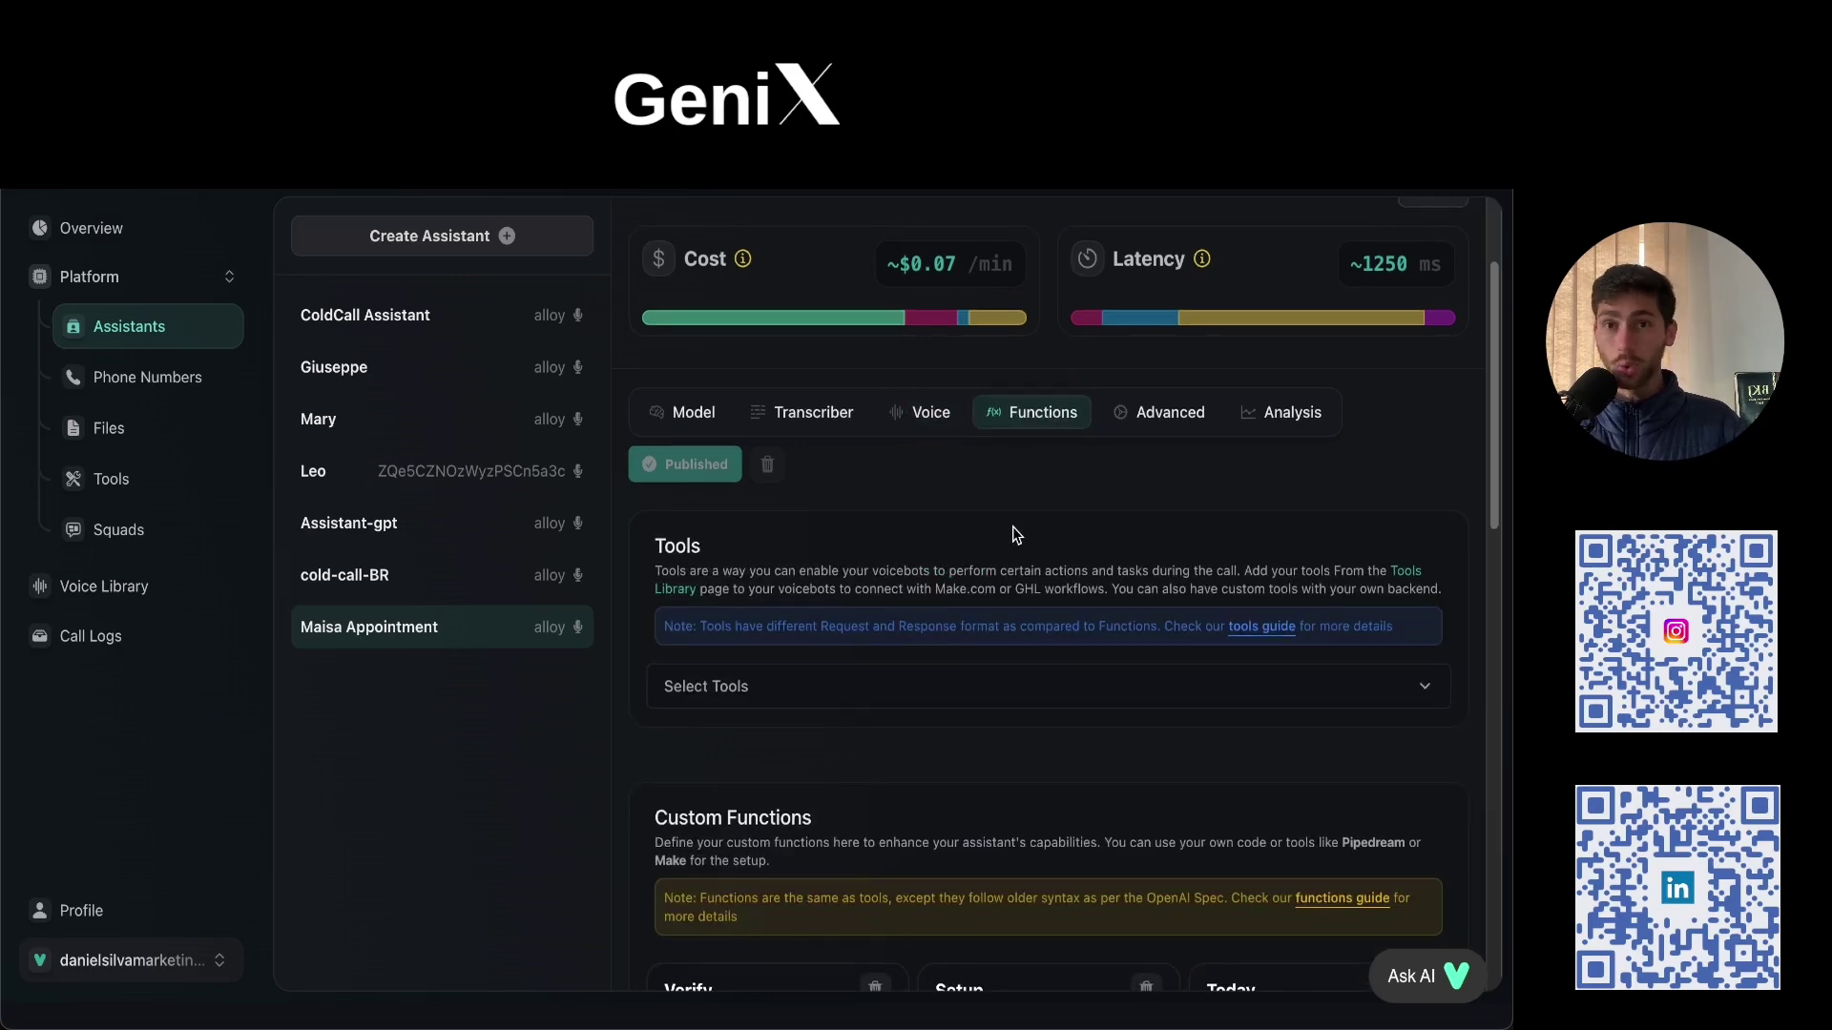
pyautogui.scroll(-1, 1016, 534)
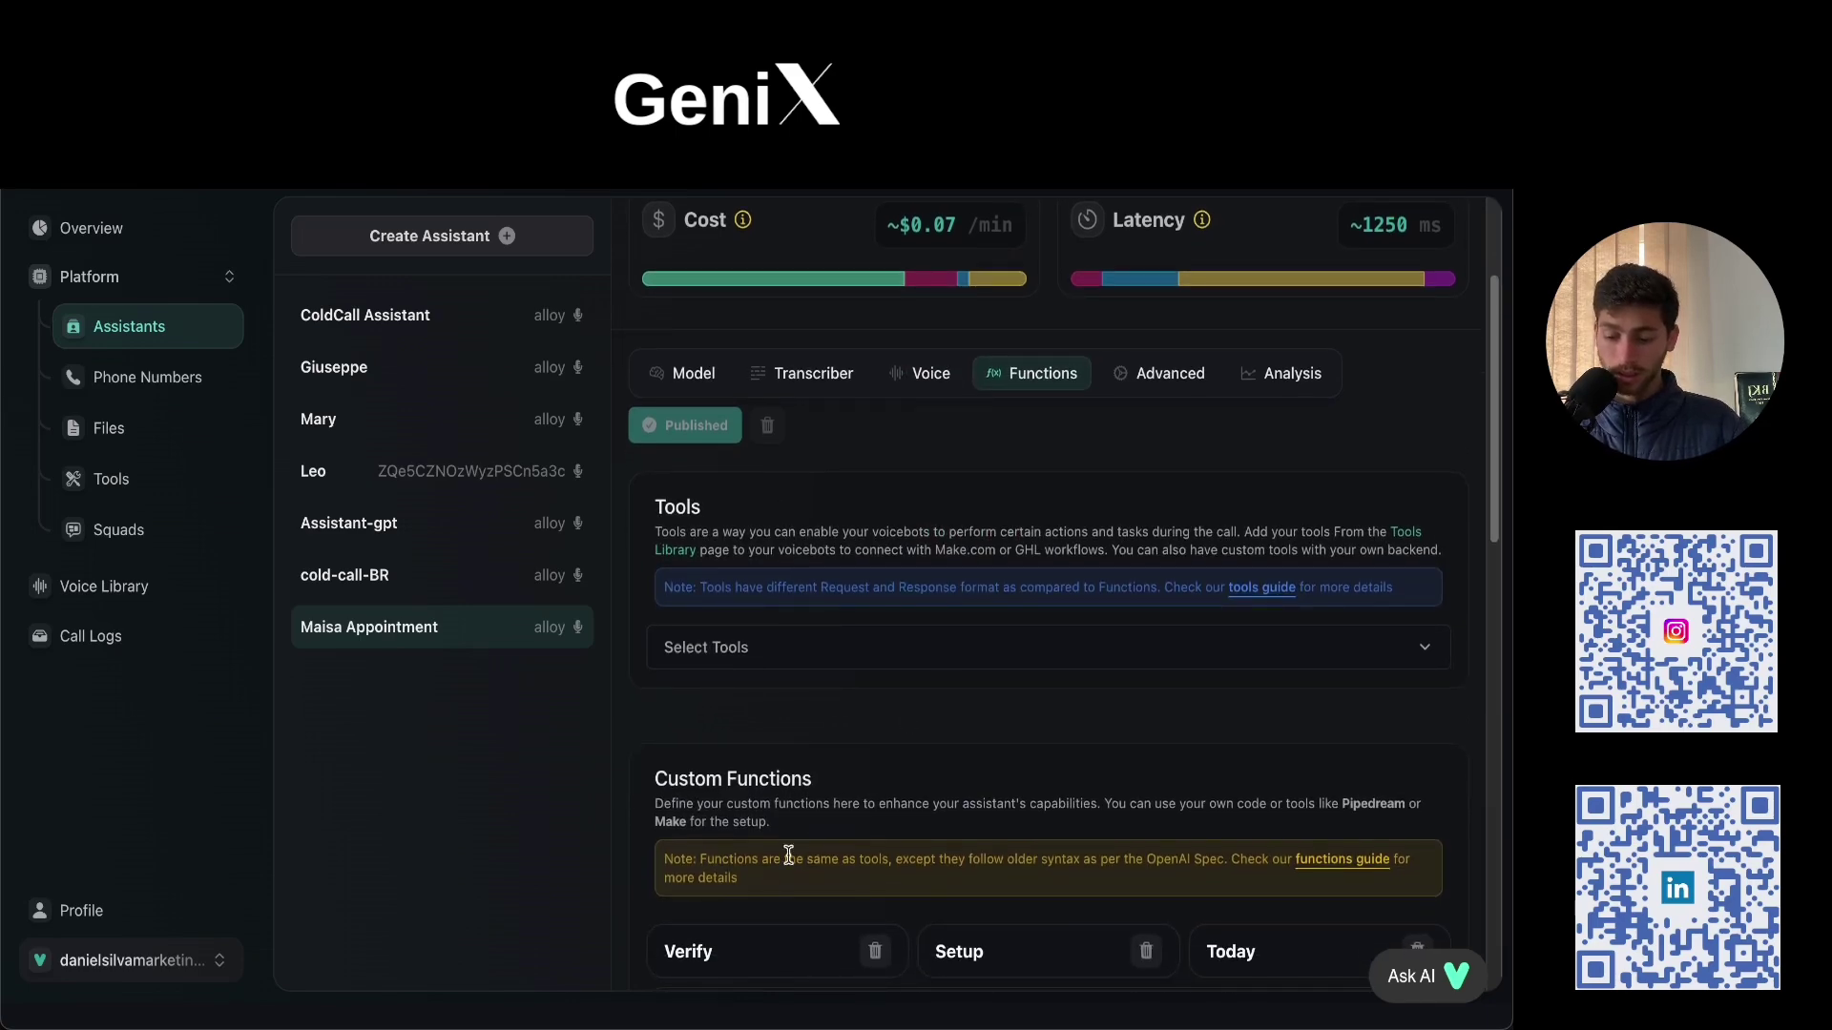
pyautogui.scroll(-2, 1012, 954)
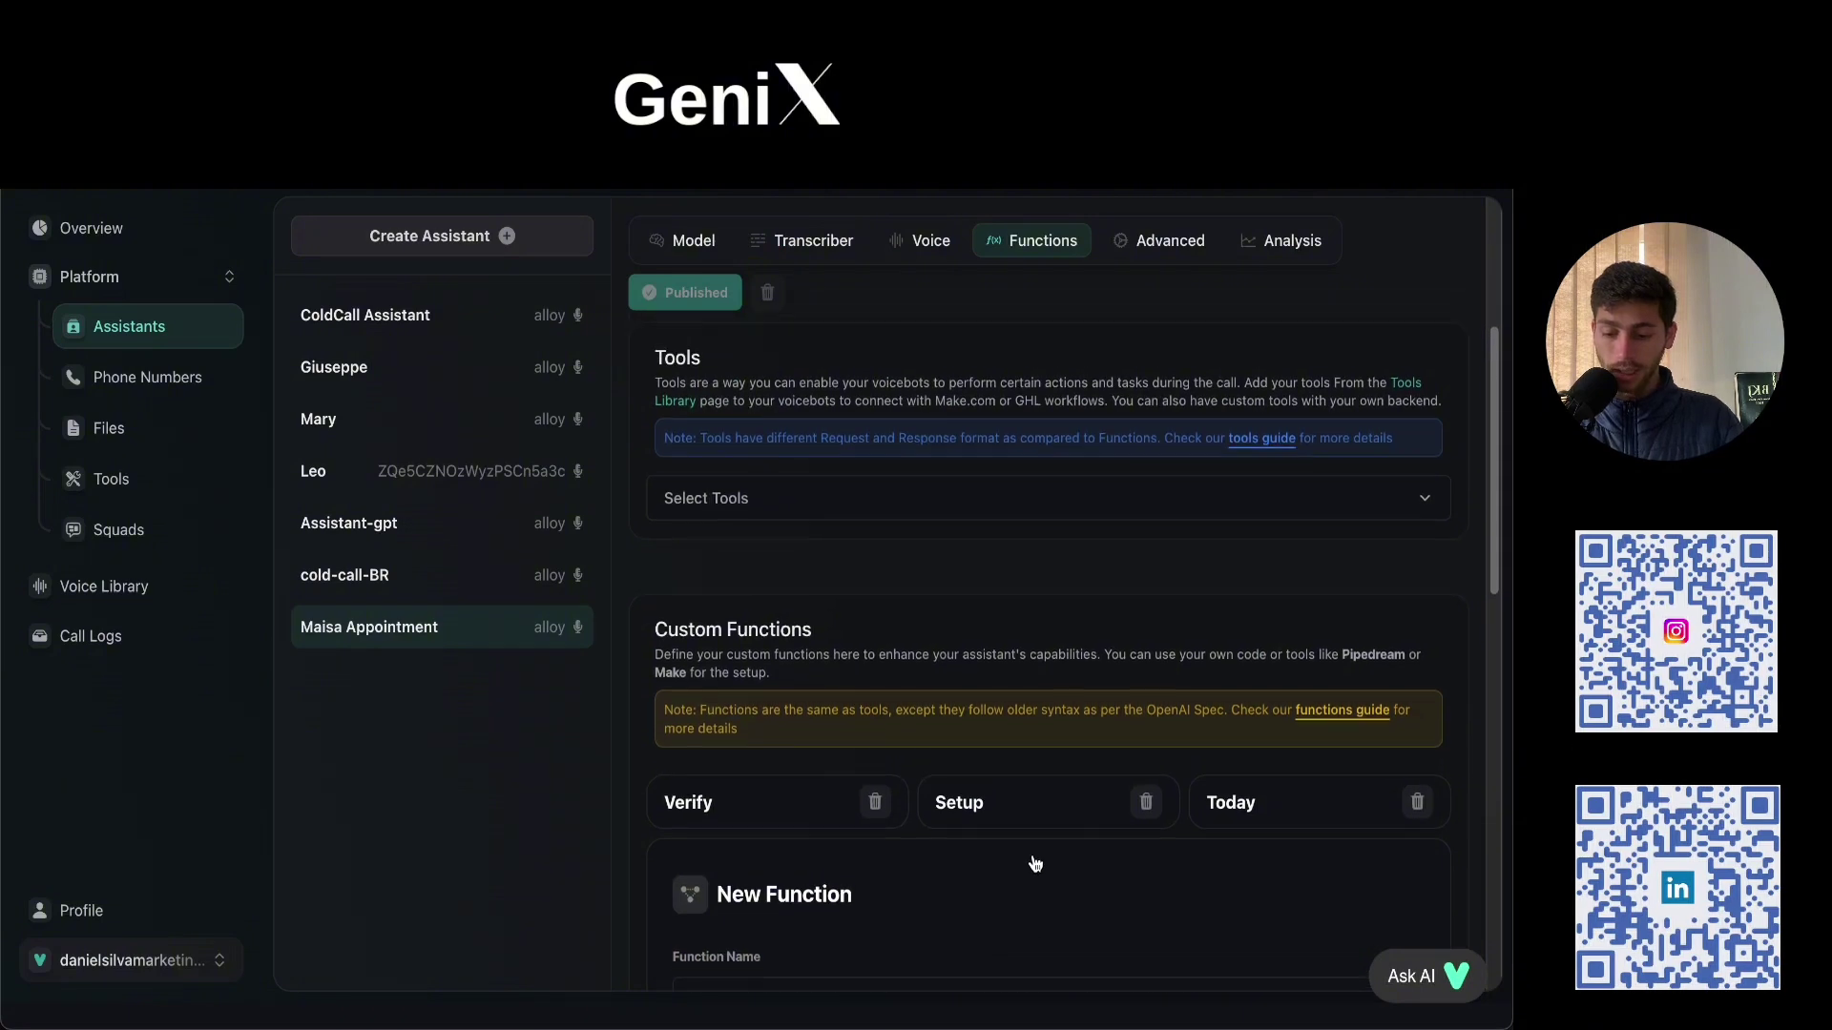
pyautogui.scroll(5, 1184, 841)
pyautogui.click(1159, 590)
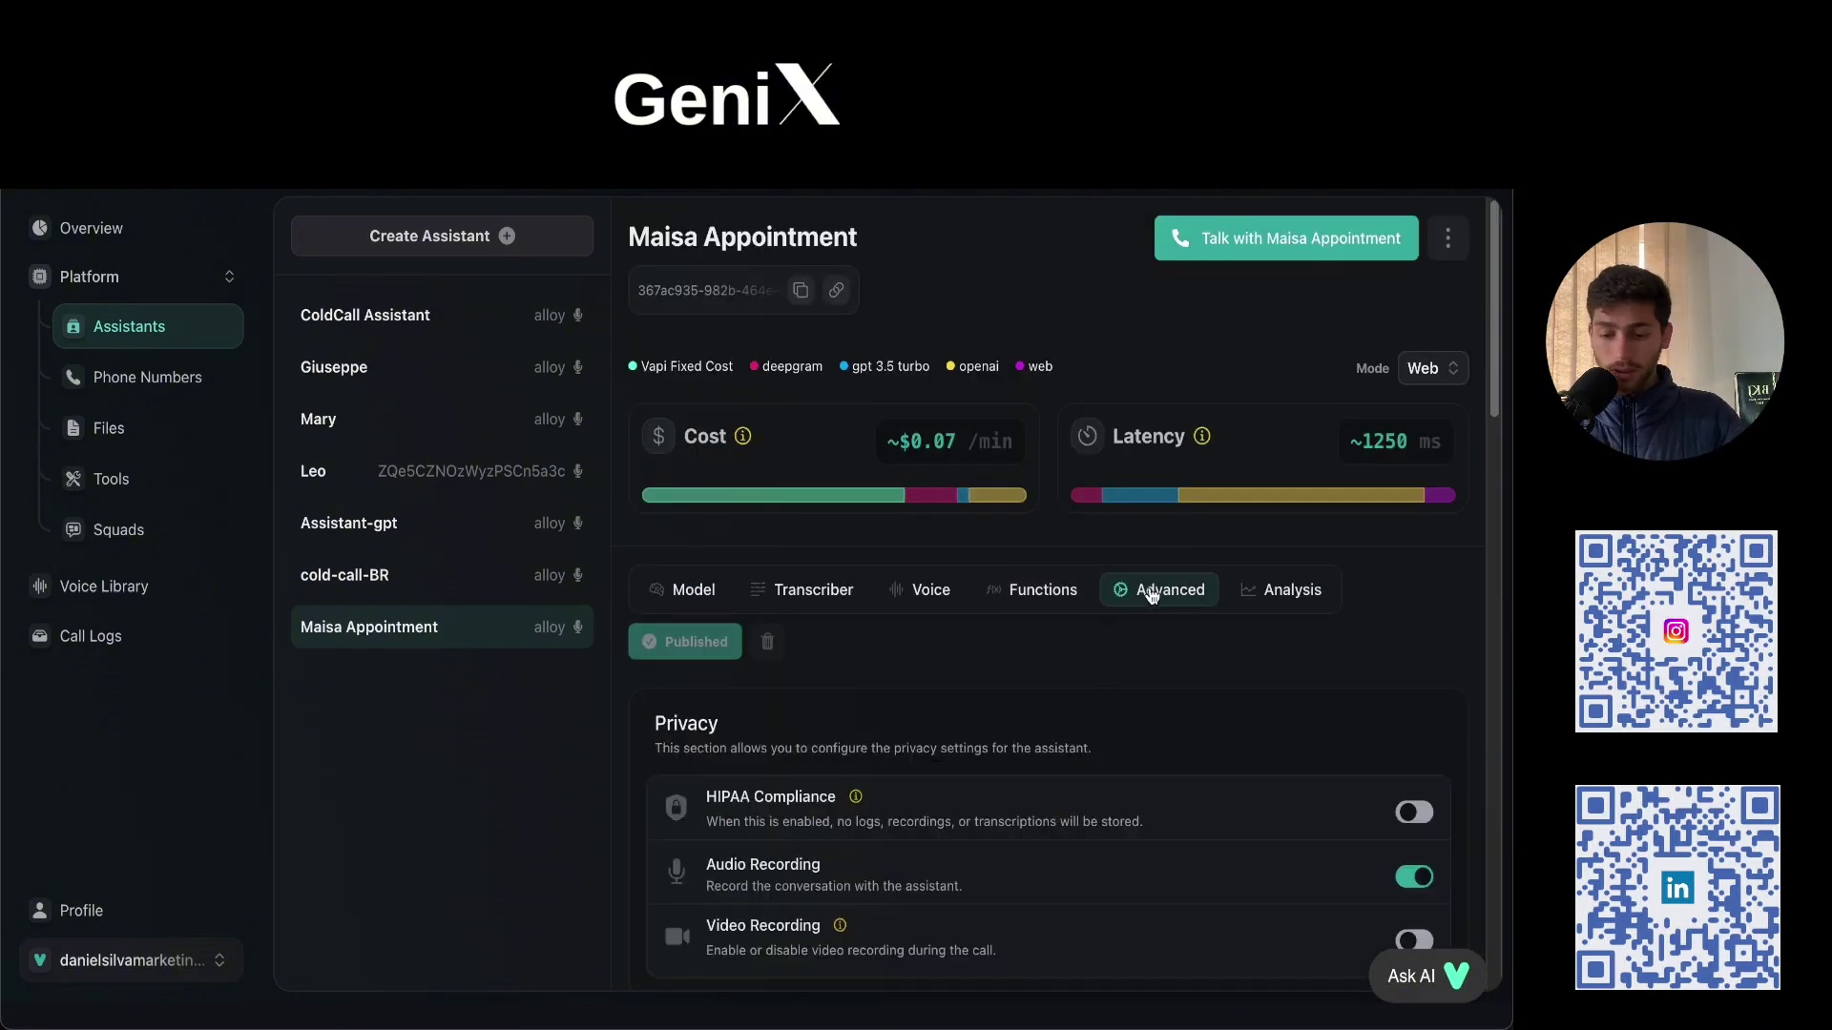
pyautogui.click(1038, 591)
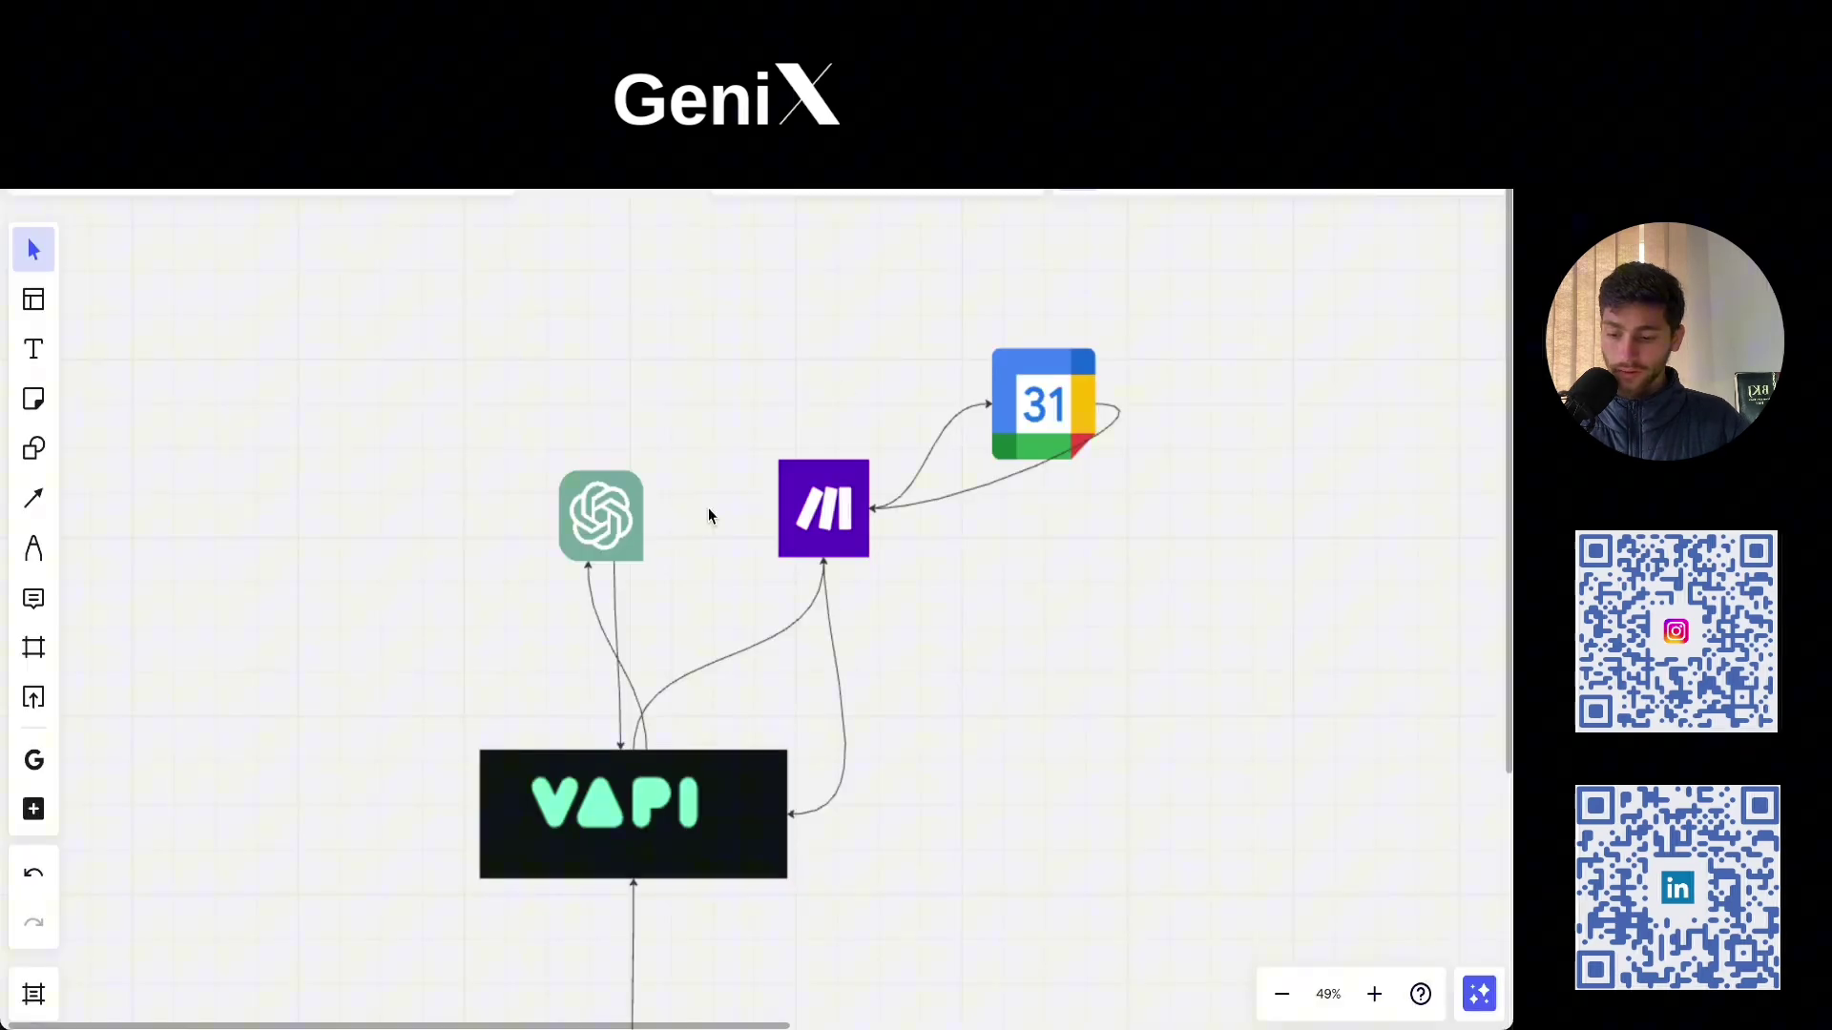
# Step: Switch back to the whiteboard diagram and examine the connections between Vapi, ChatGPT and Make
pyautogui.scroll(1, 754, 658)
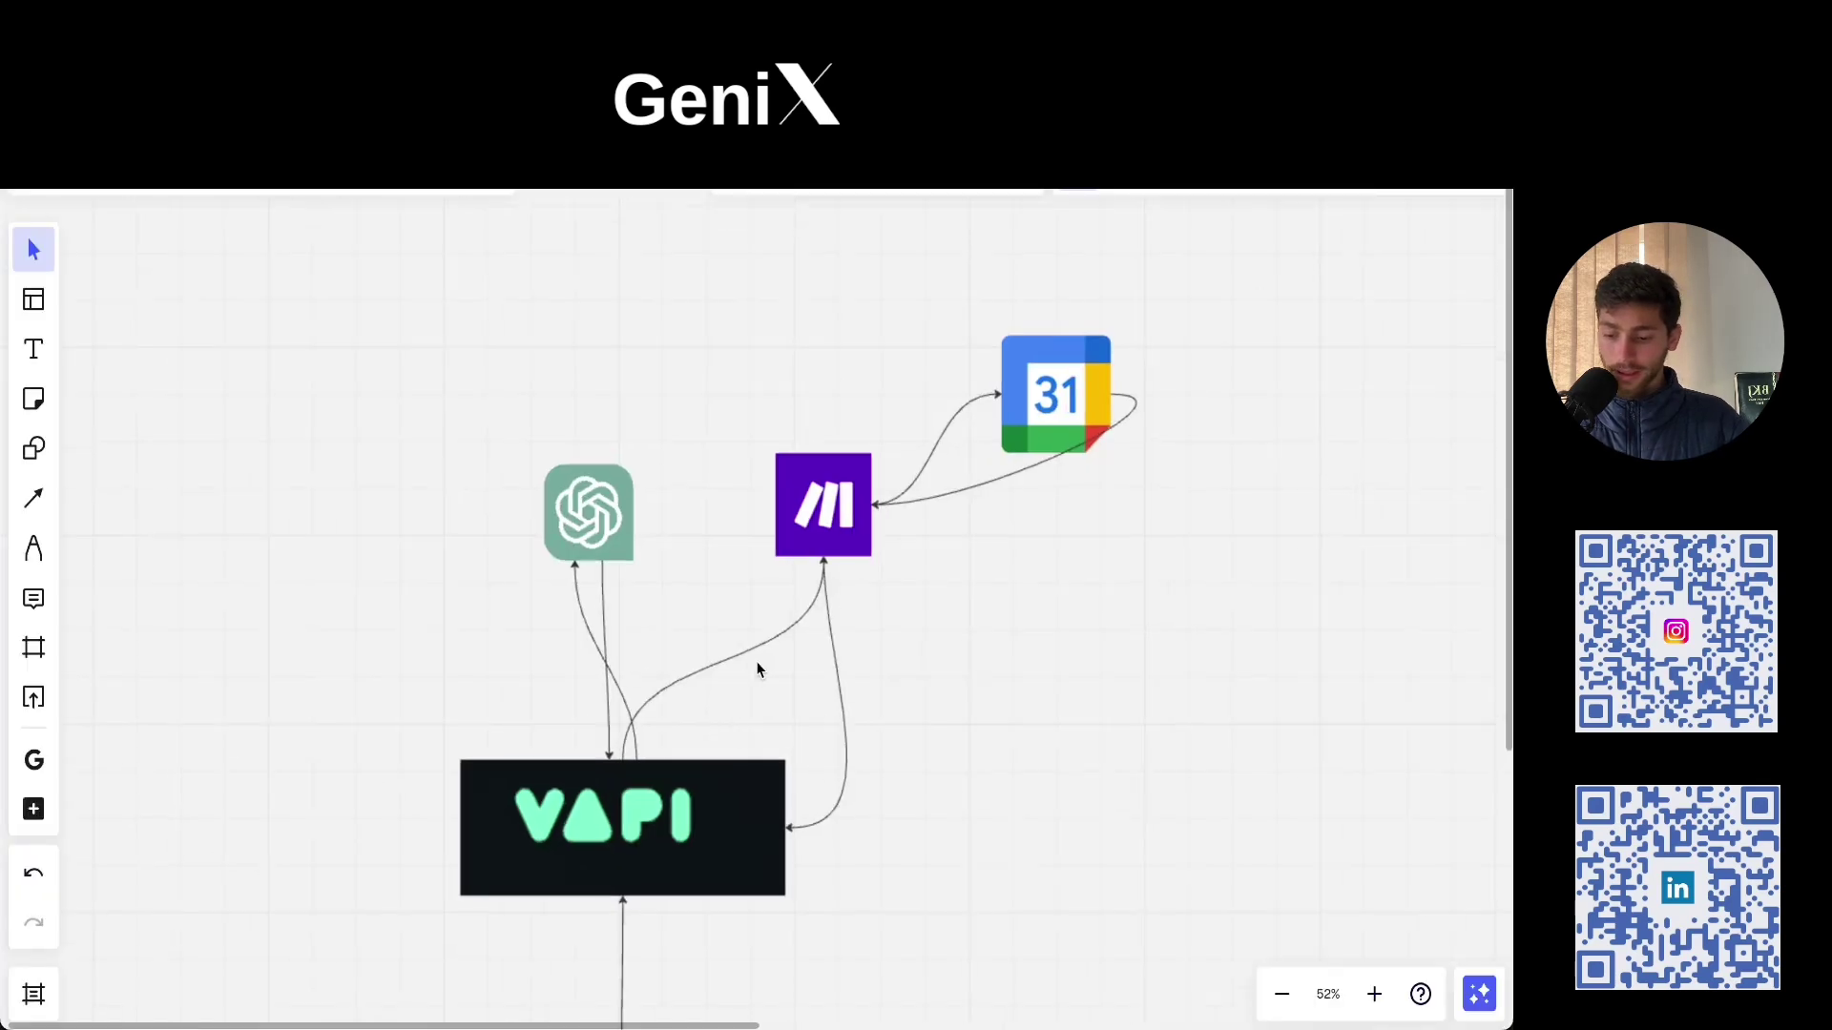
pyautogui.hscroll(-3, 716, 756)
pyautogui.scroll(-2, 716, 756)
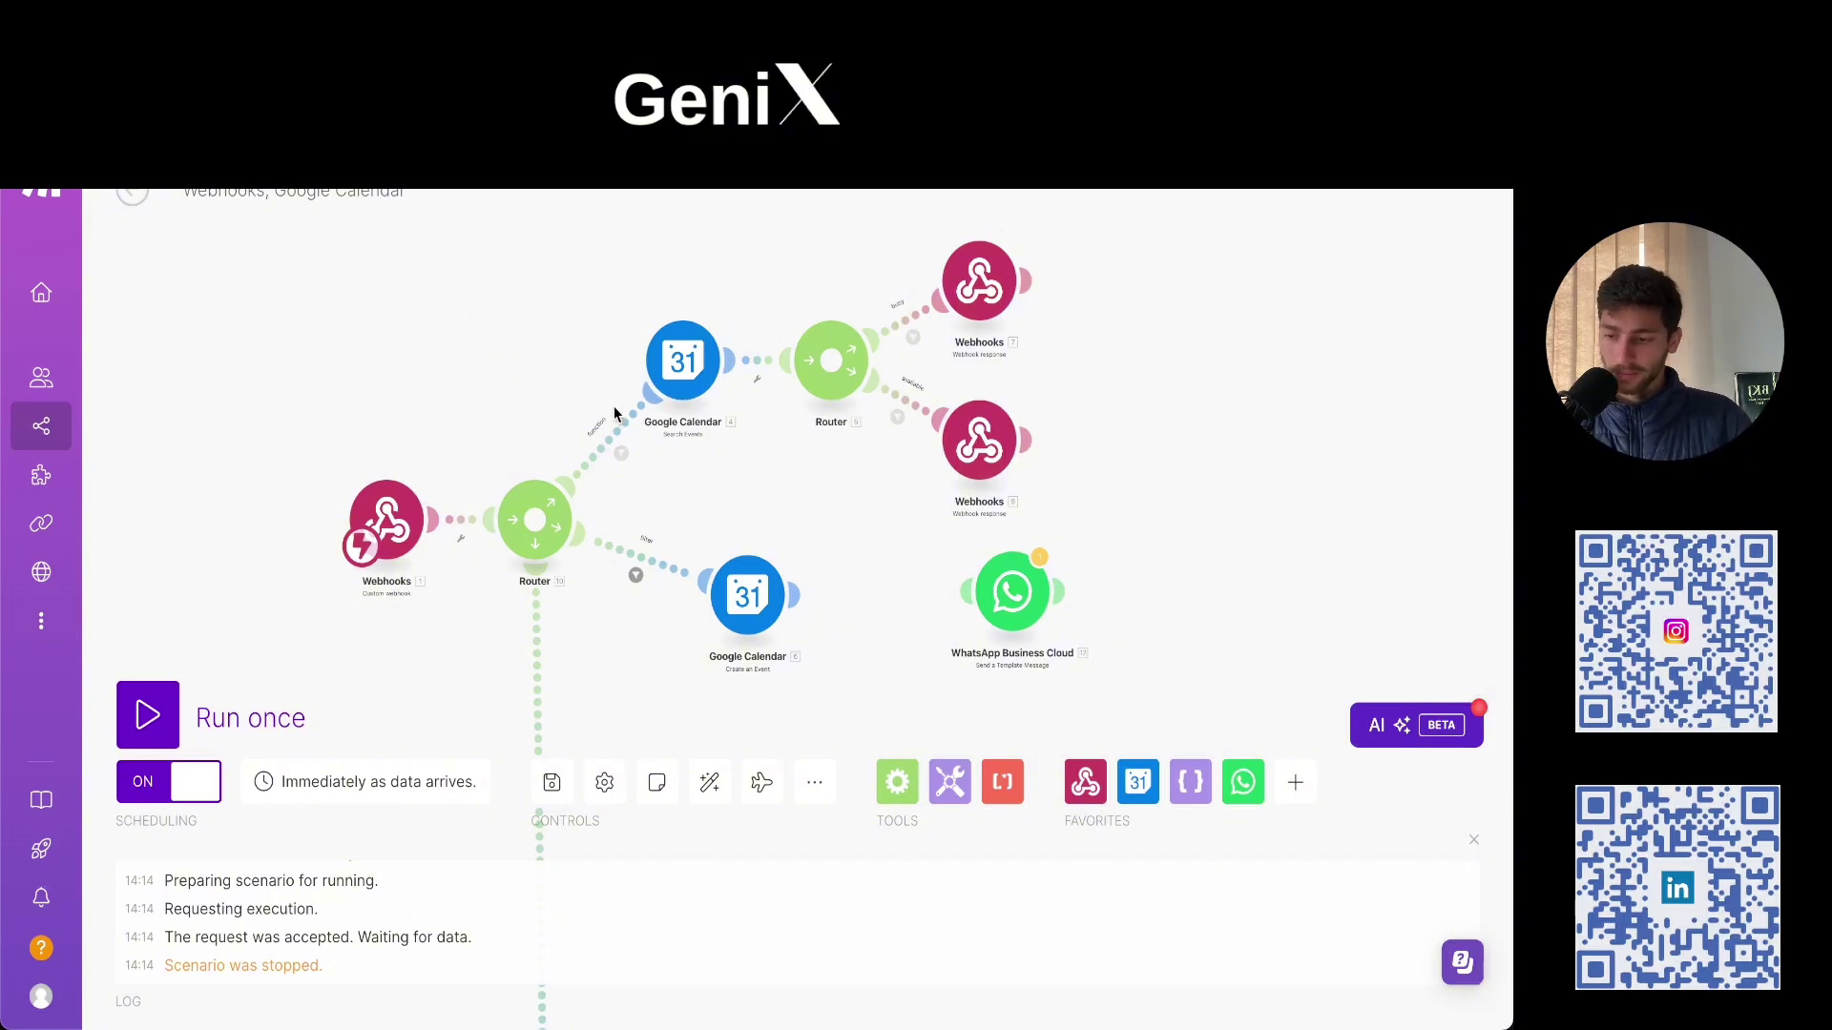
# Step: Switch to the Make scenario and view its blueprint import and export options and the webhook, router and calendar modules
pyautogui.click(814, 782)
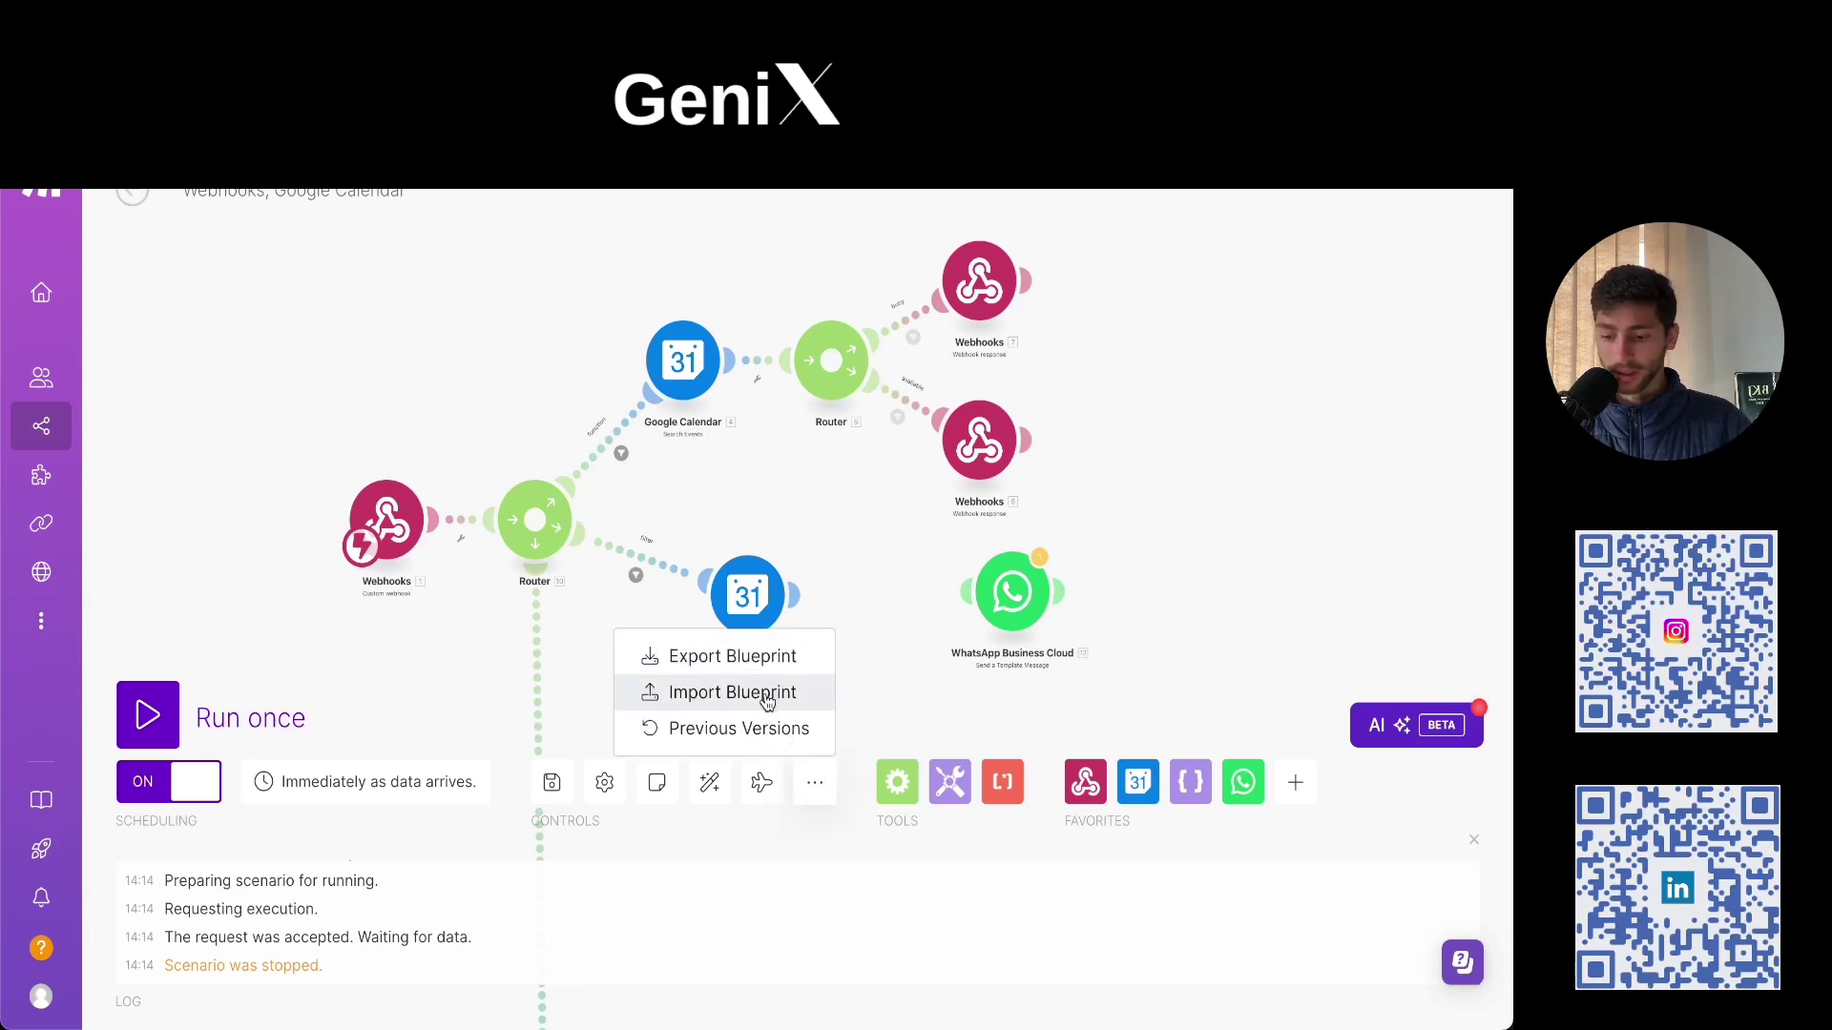
pyautogui.click(503, 325)
pyautogui.scroll(1, 564, 341)
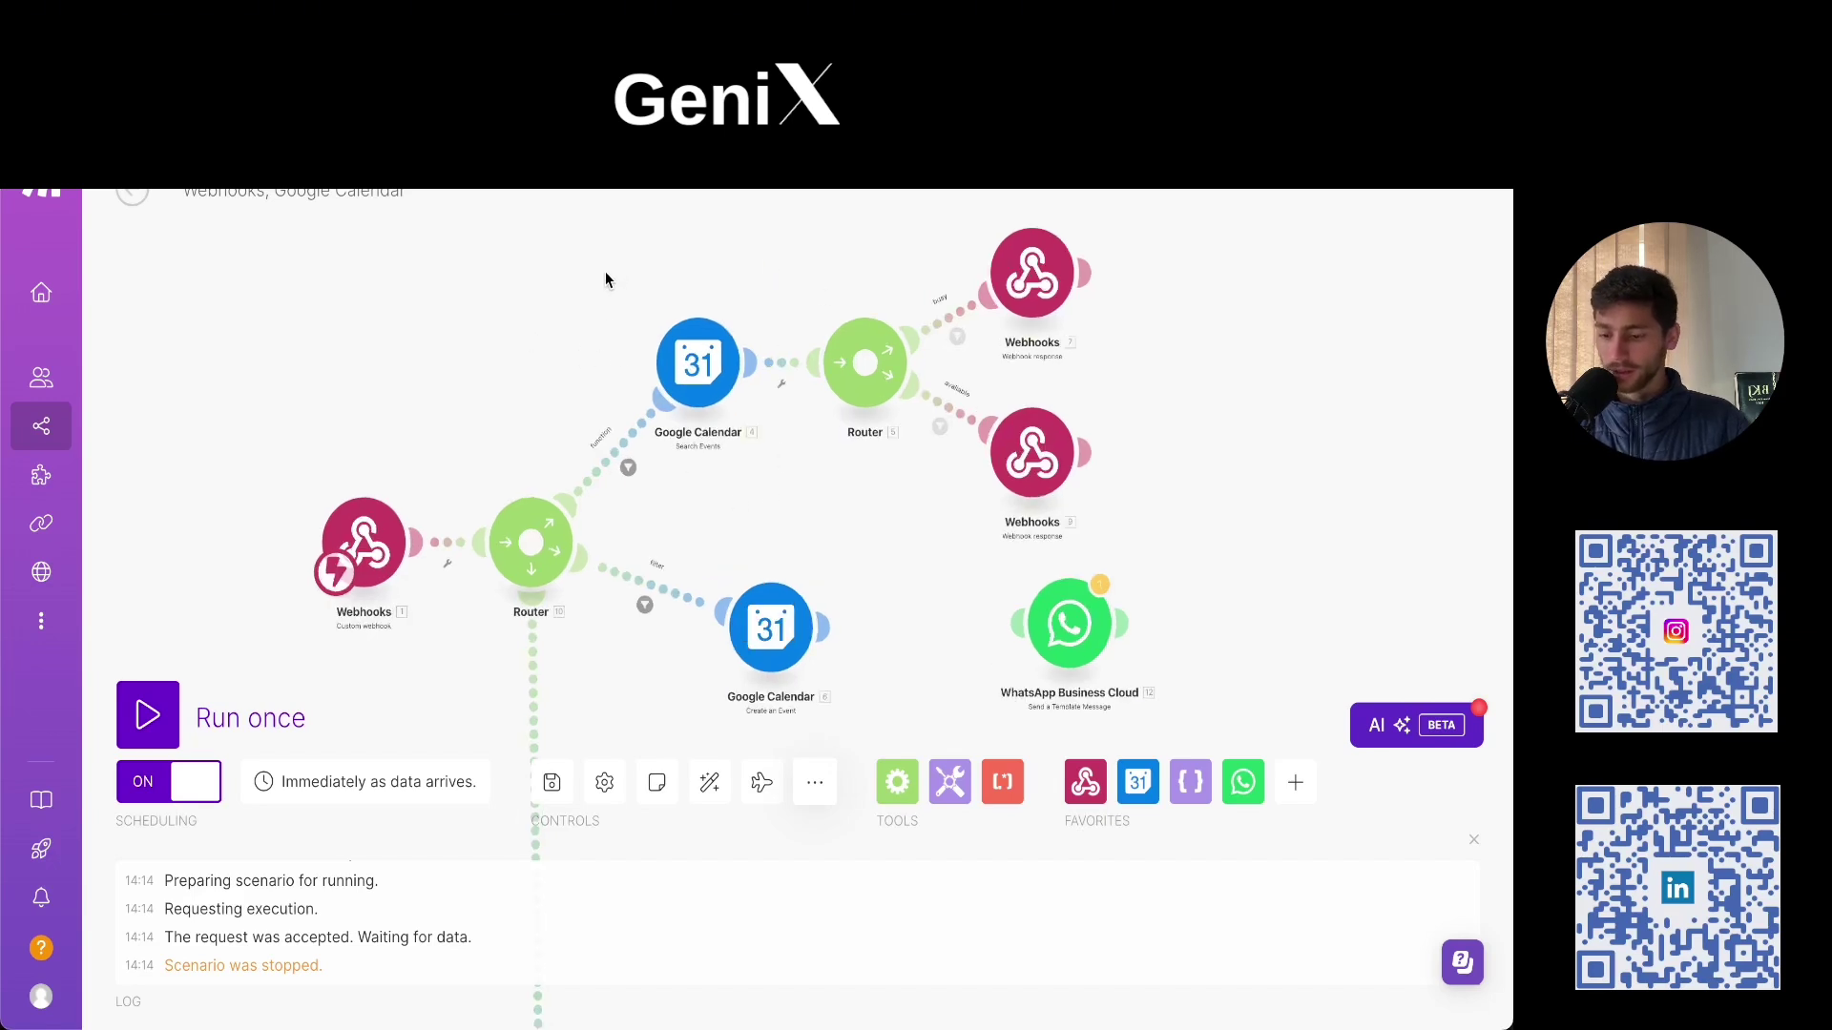
pyautogui.scroll(-1, 561, 282)
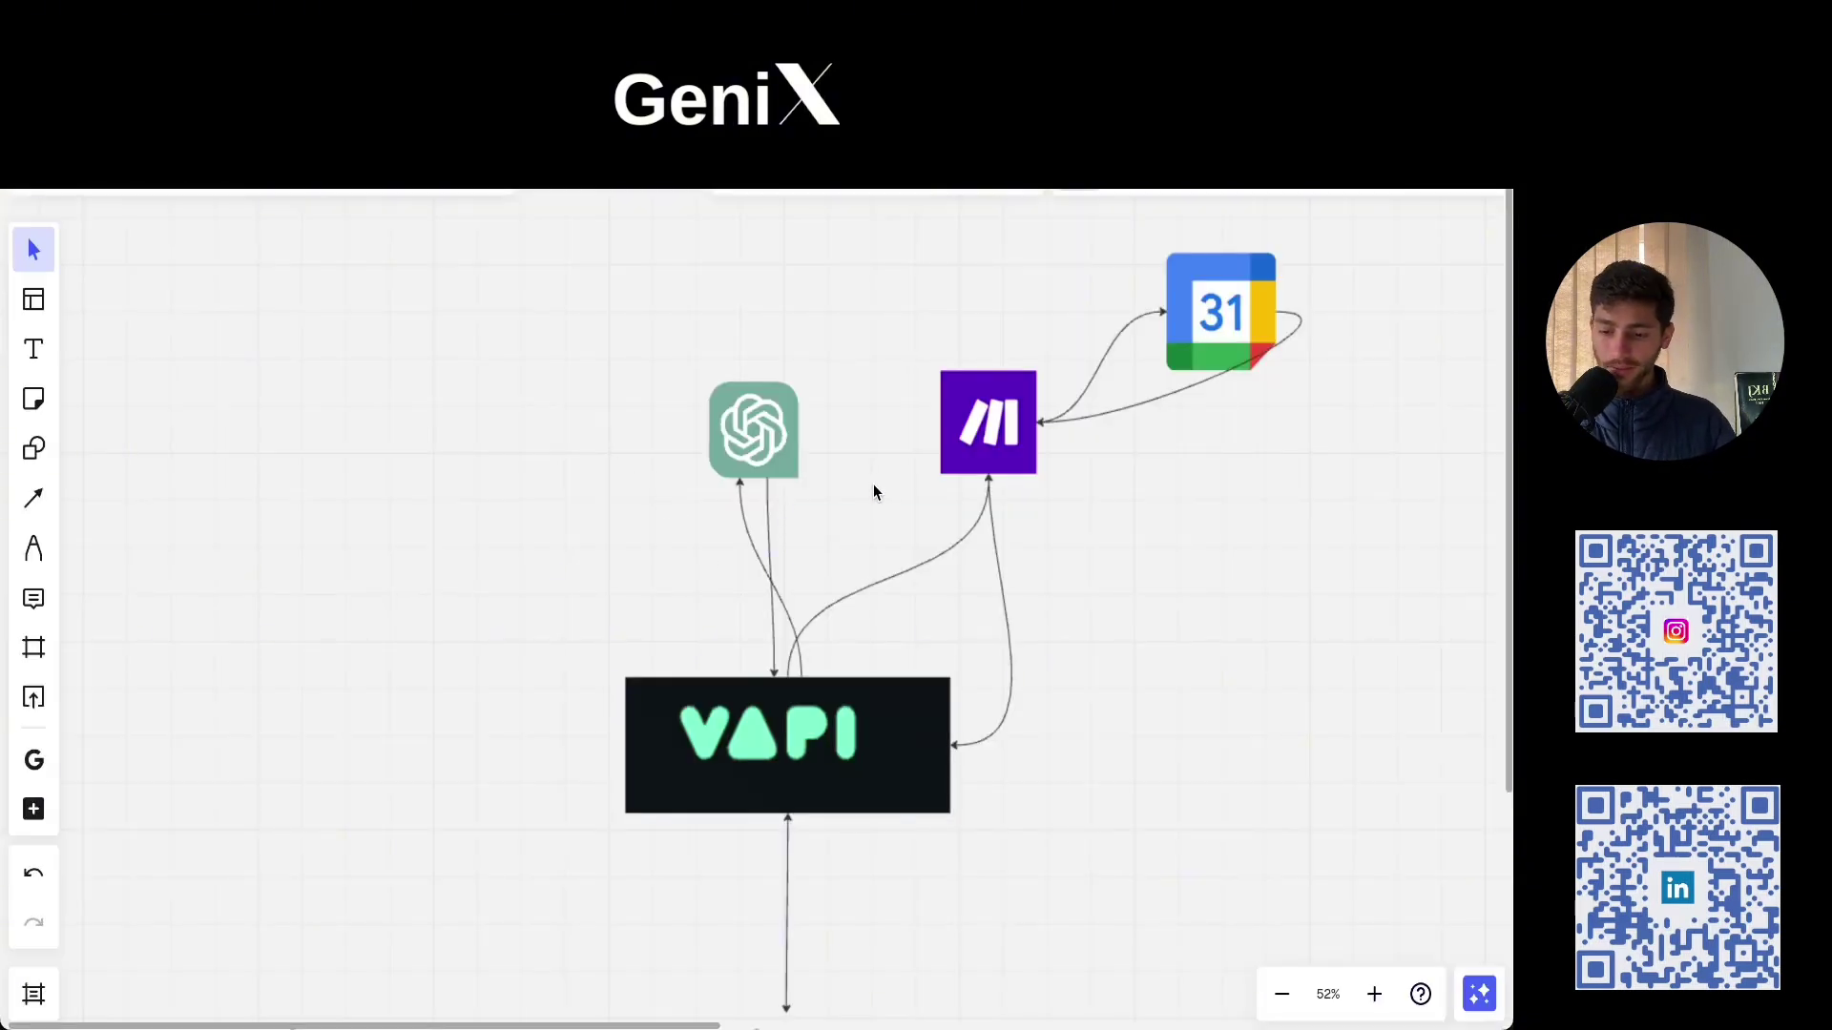
# Step: Return to the whiteboard diagram and examine the part connecting Make with Google Calendar
pyautogui.moveTo(873, 488); pyautogui.dragTo(704, 458)
pyautogui.moveTo(759, 299); pyautogui.dragTo(637, 332)
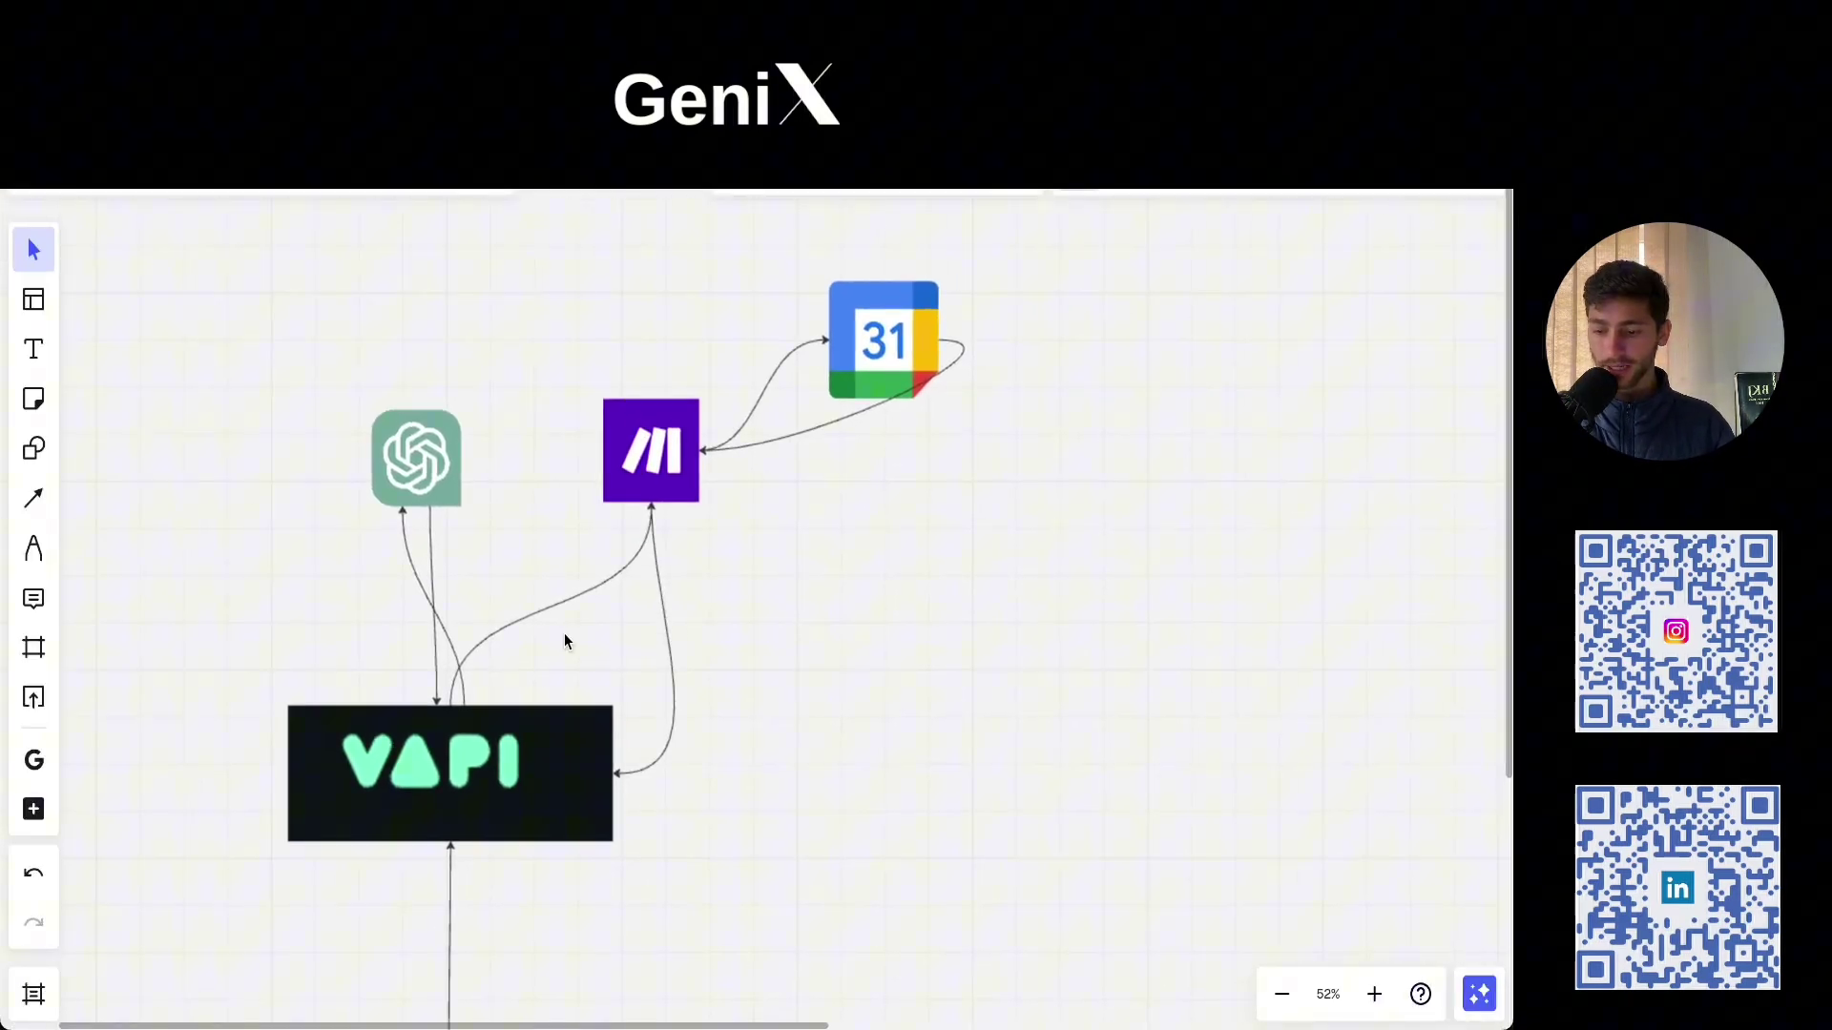
# Step: Select the Vapi image on the whiteboard and examine its connections with ChatGPT, Make and the caller
pyautogui.click(534, 778)
pyautogui.moveTo(536, 506); pyautogui.dragTo(576, 430)
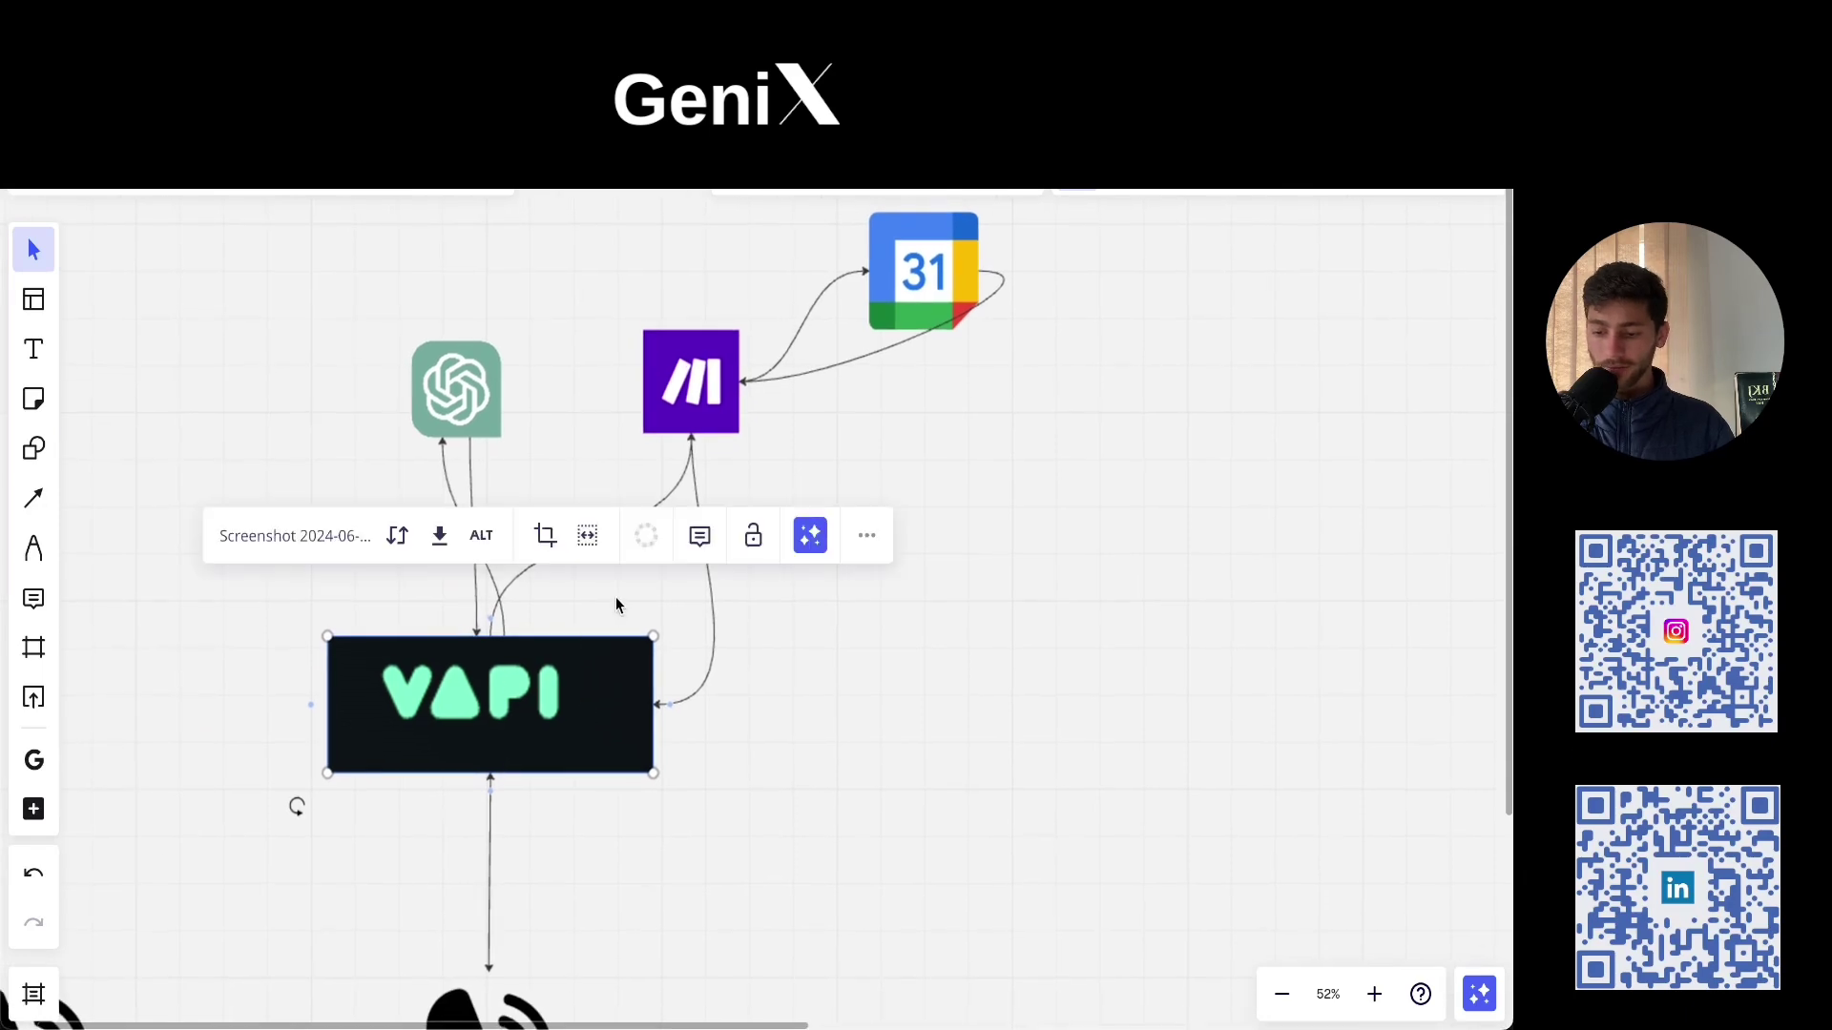
pyautogui.moveTo(615, 601); pyautogui.dragTo(656, 614)
pyautogui.scroll(2, 689, 557)
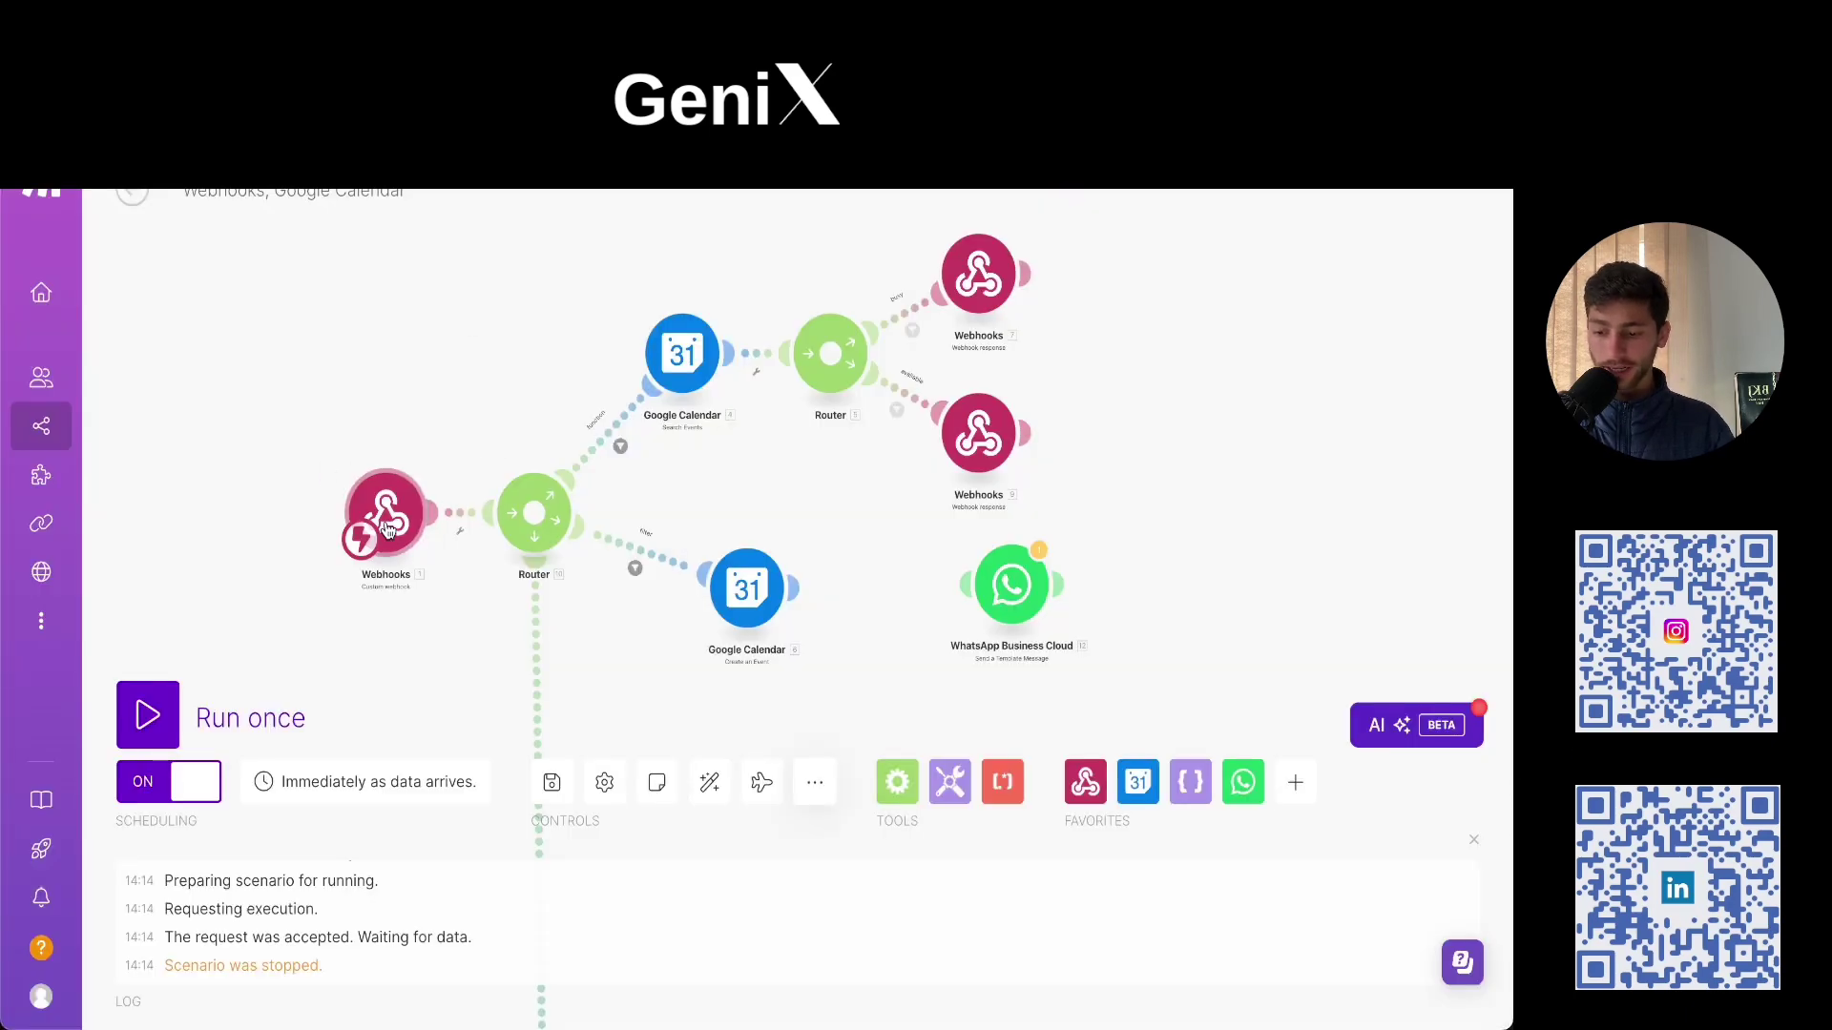
# Step: Switch to the Make scenario and examine the path from the webhook through the router to the calendar and response modules
pyautogui.scroll(2, 666, 363)
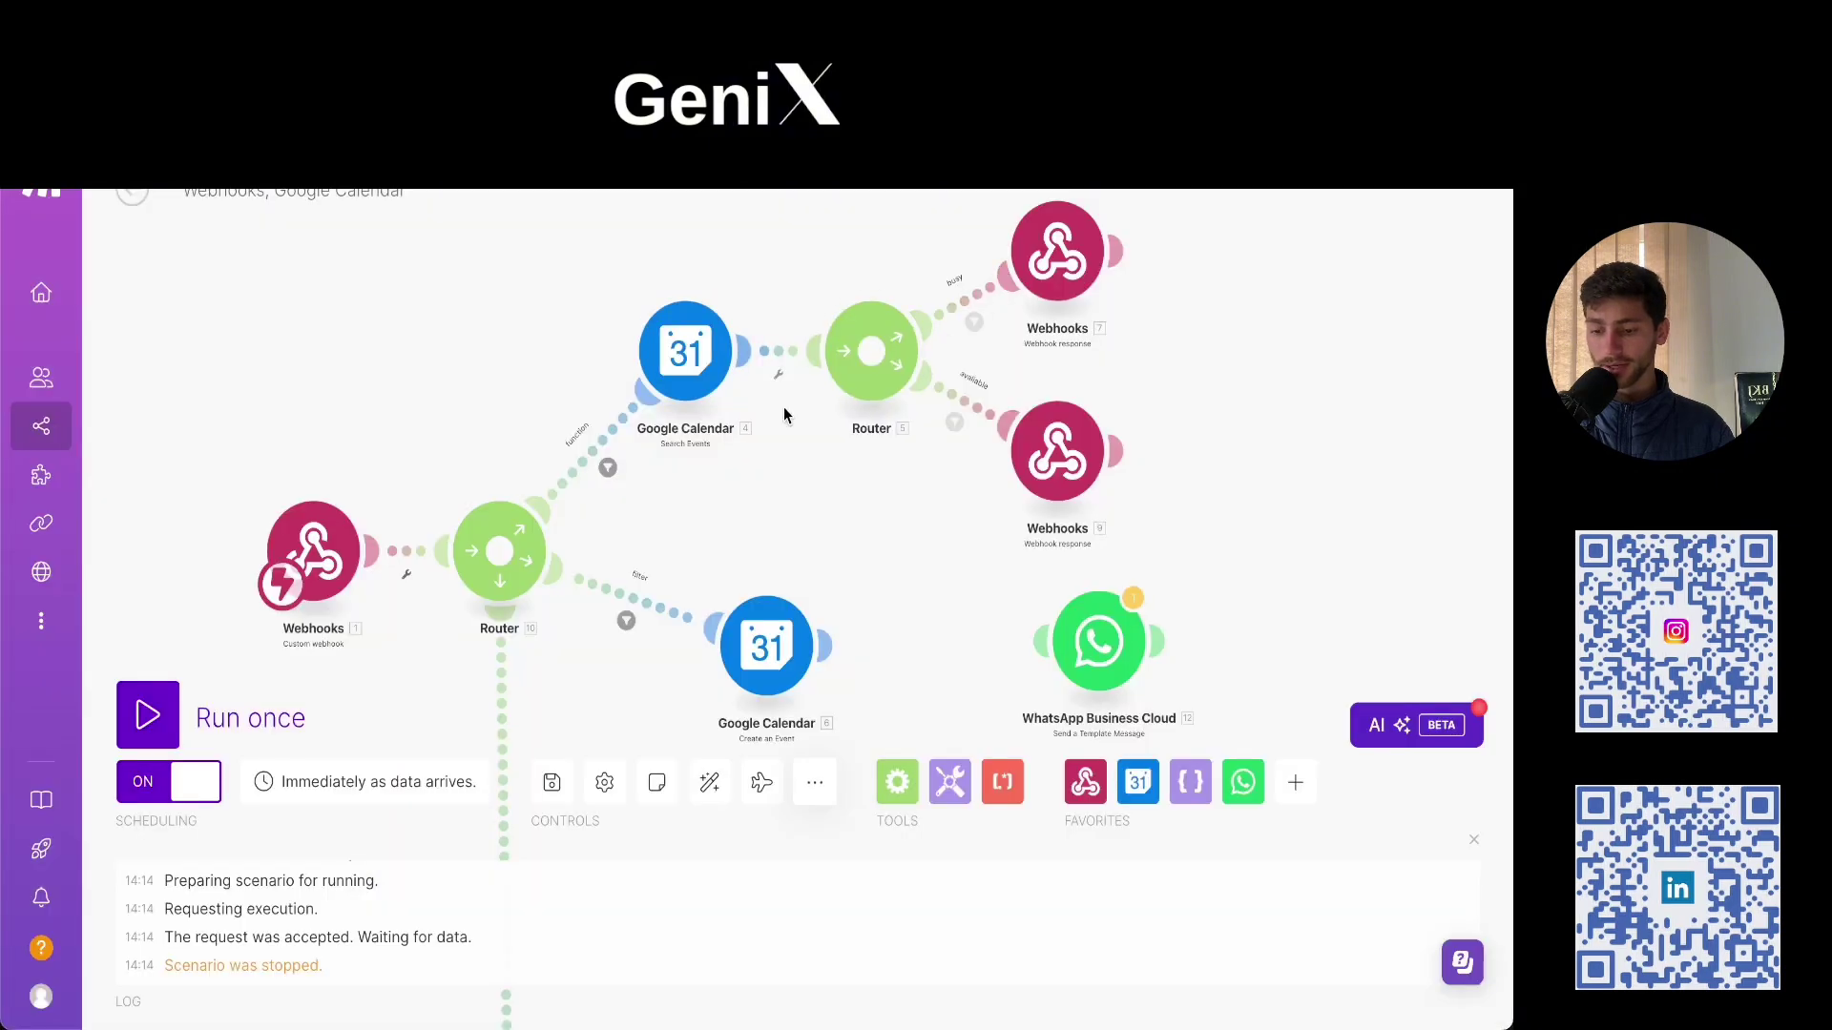
pyautogui.scroll(-1, 834, 559)
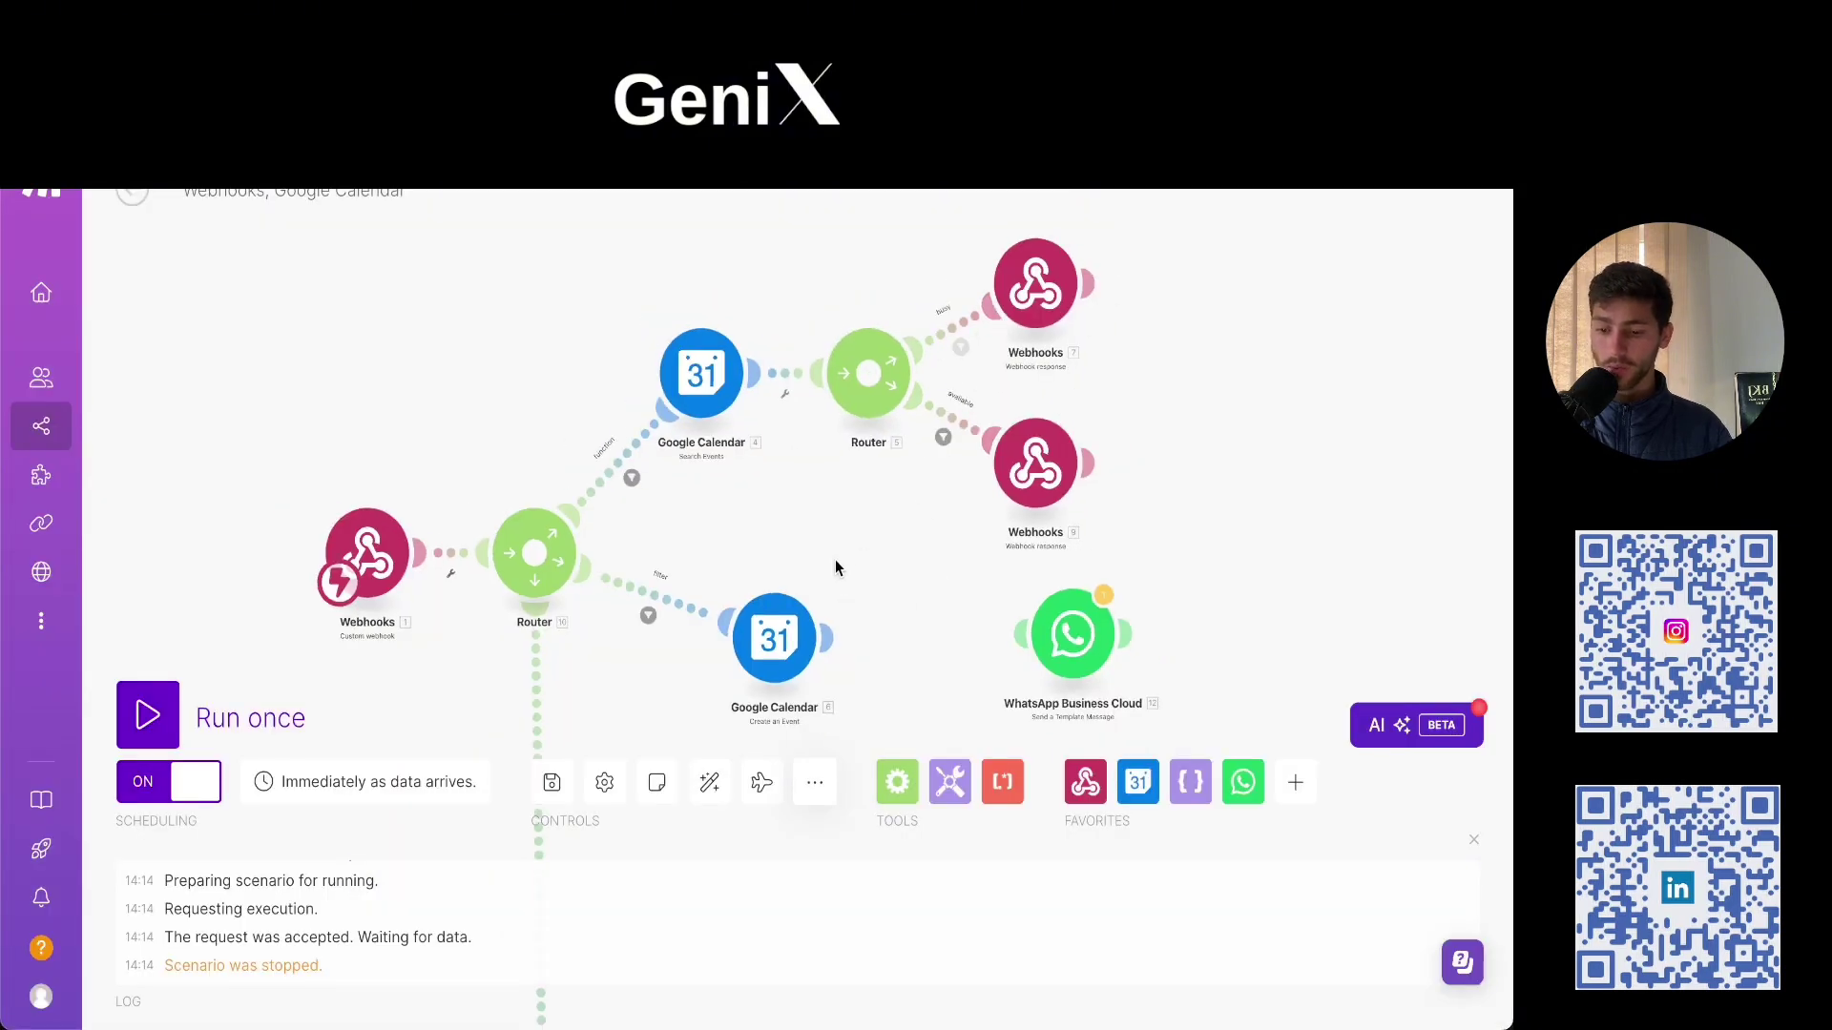
pyautogui.moveTo(833, 559); pyautogui.dragTo(954, 403)
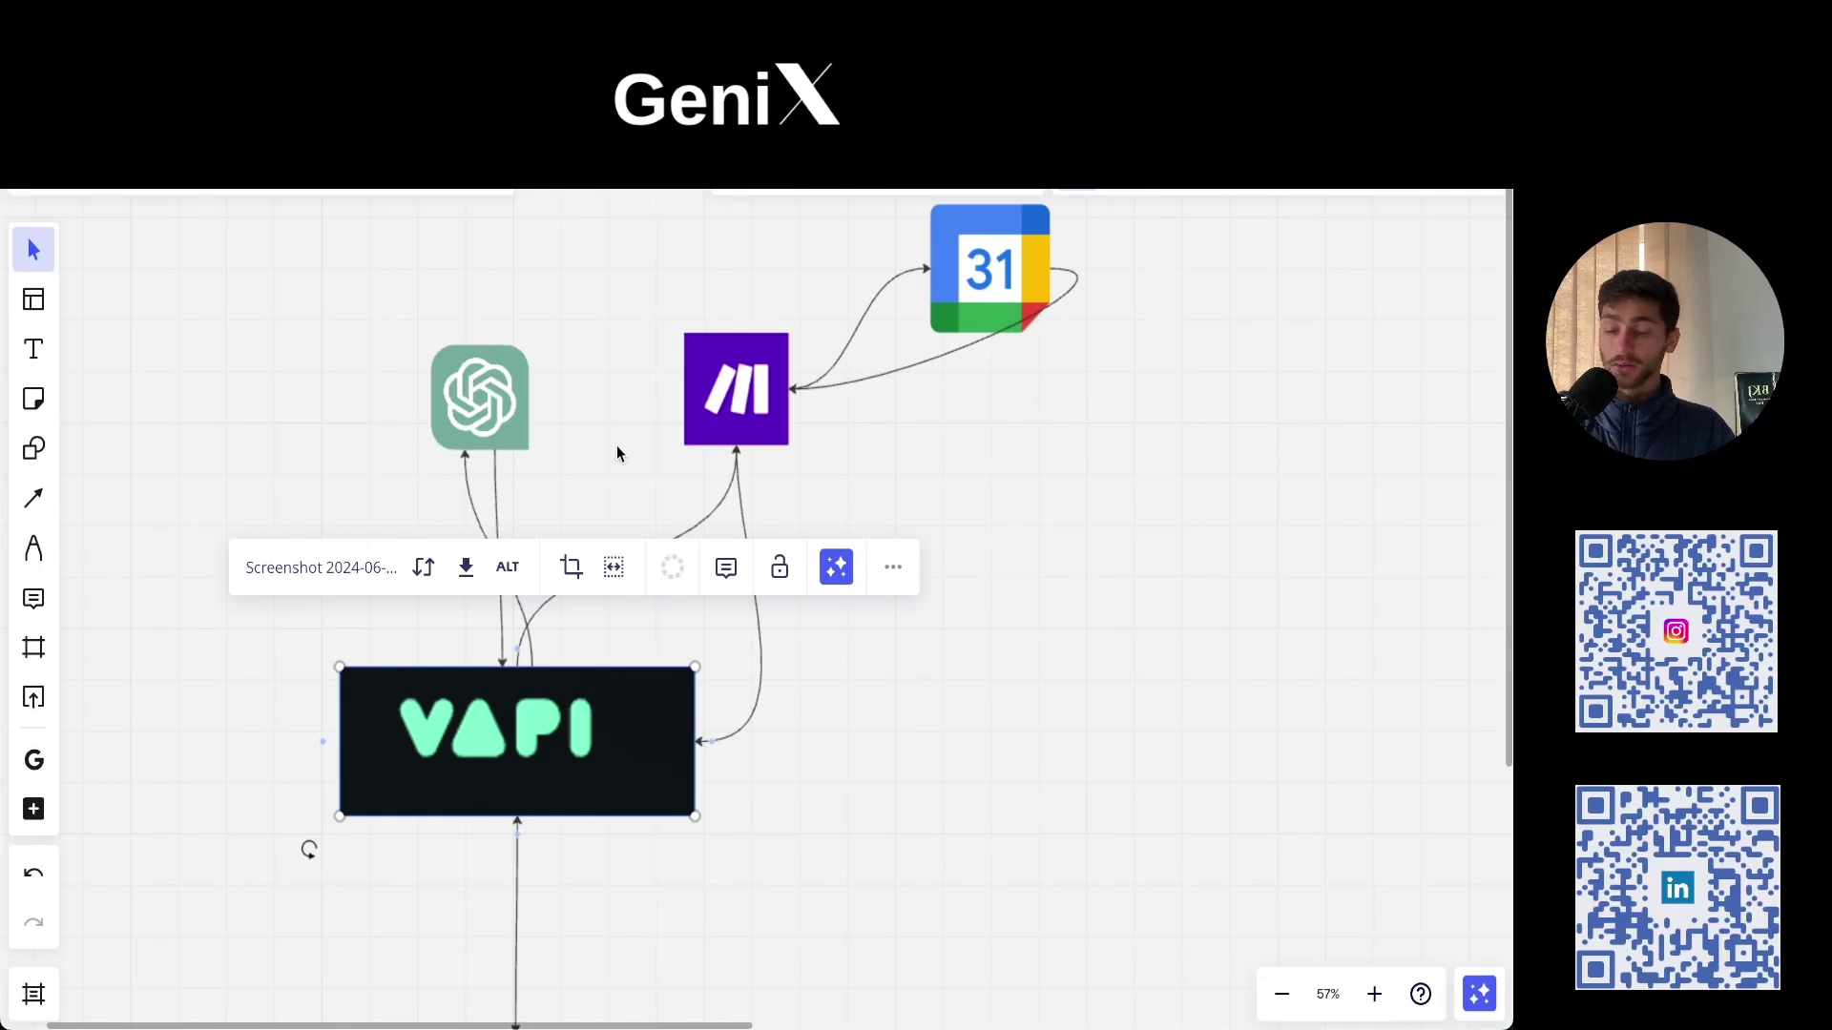
# Step: Return to the whiteboard diagram and examine the link between Vapi and the caller
pyautogui.scroll(1, 616, 449)
pyautogui.moveTo(639, 630); pyautogui.dragTo(784, 500)
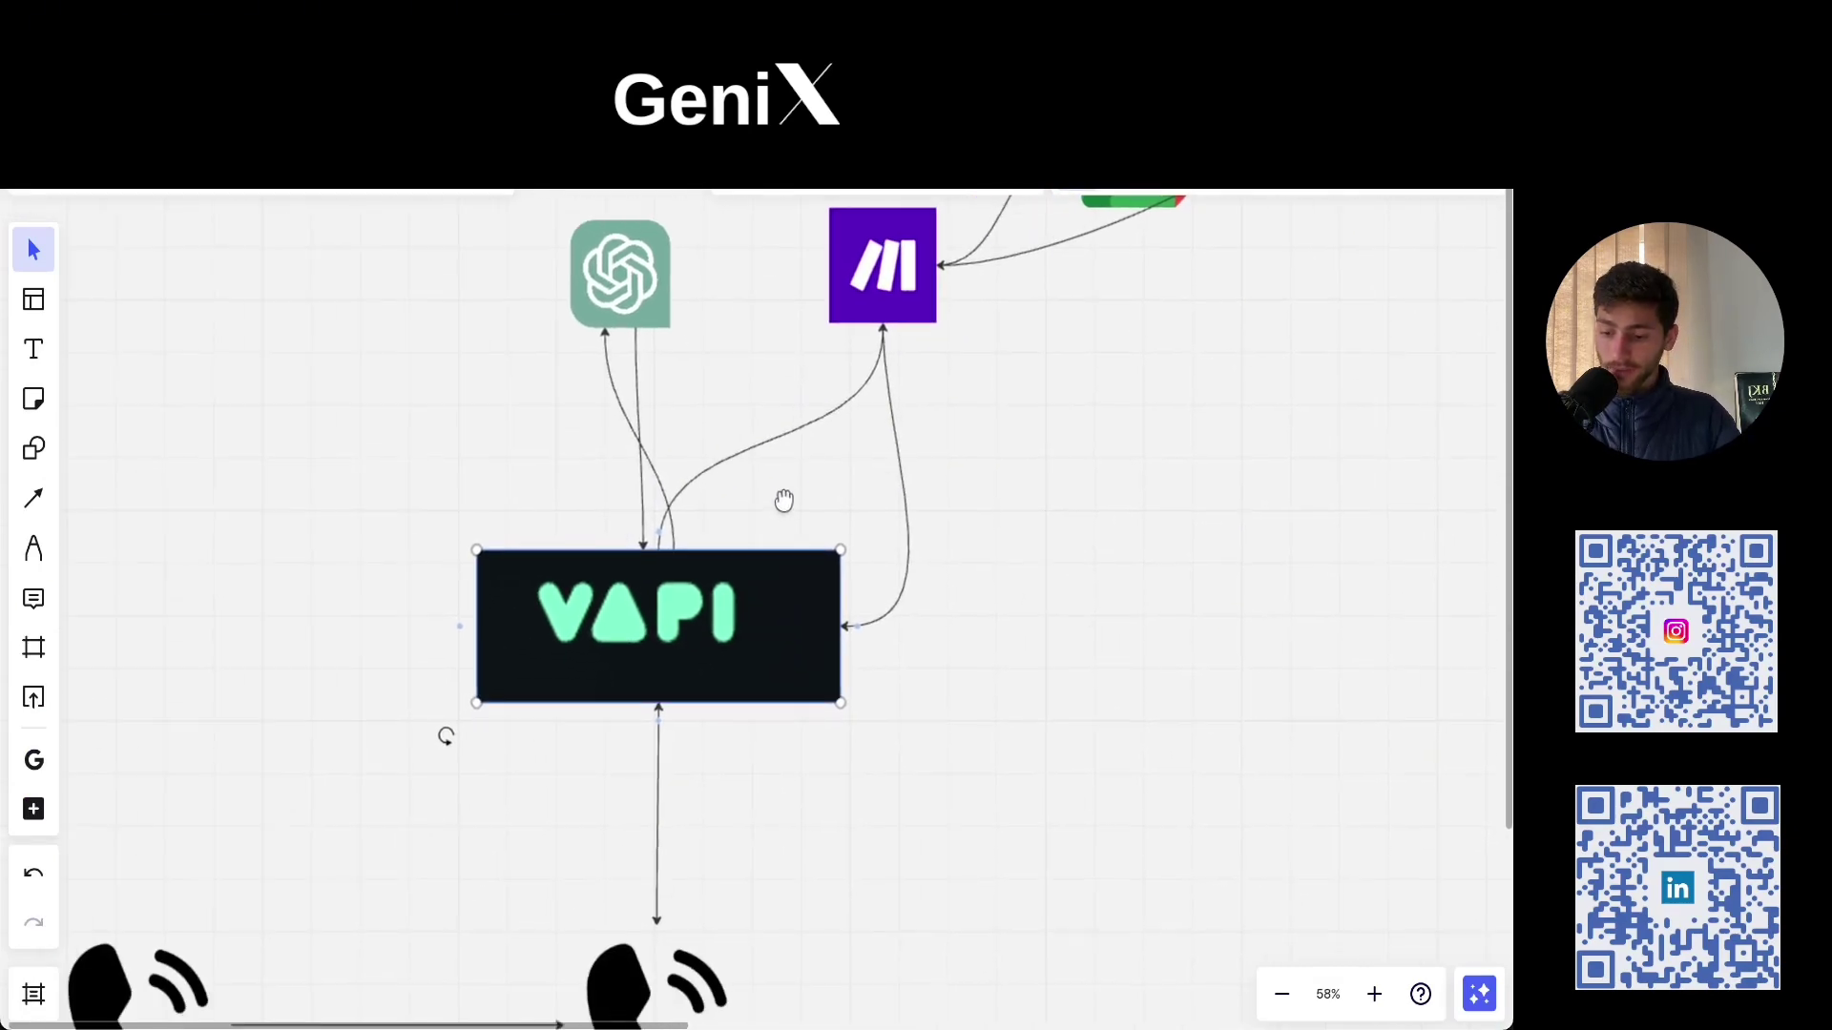
pyautogui.scroll(1, 783, 500)
pyautogui.moveTo(789, 793); pyautogui.dragTo(977, 785)
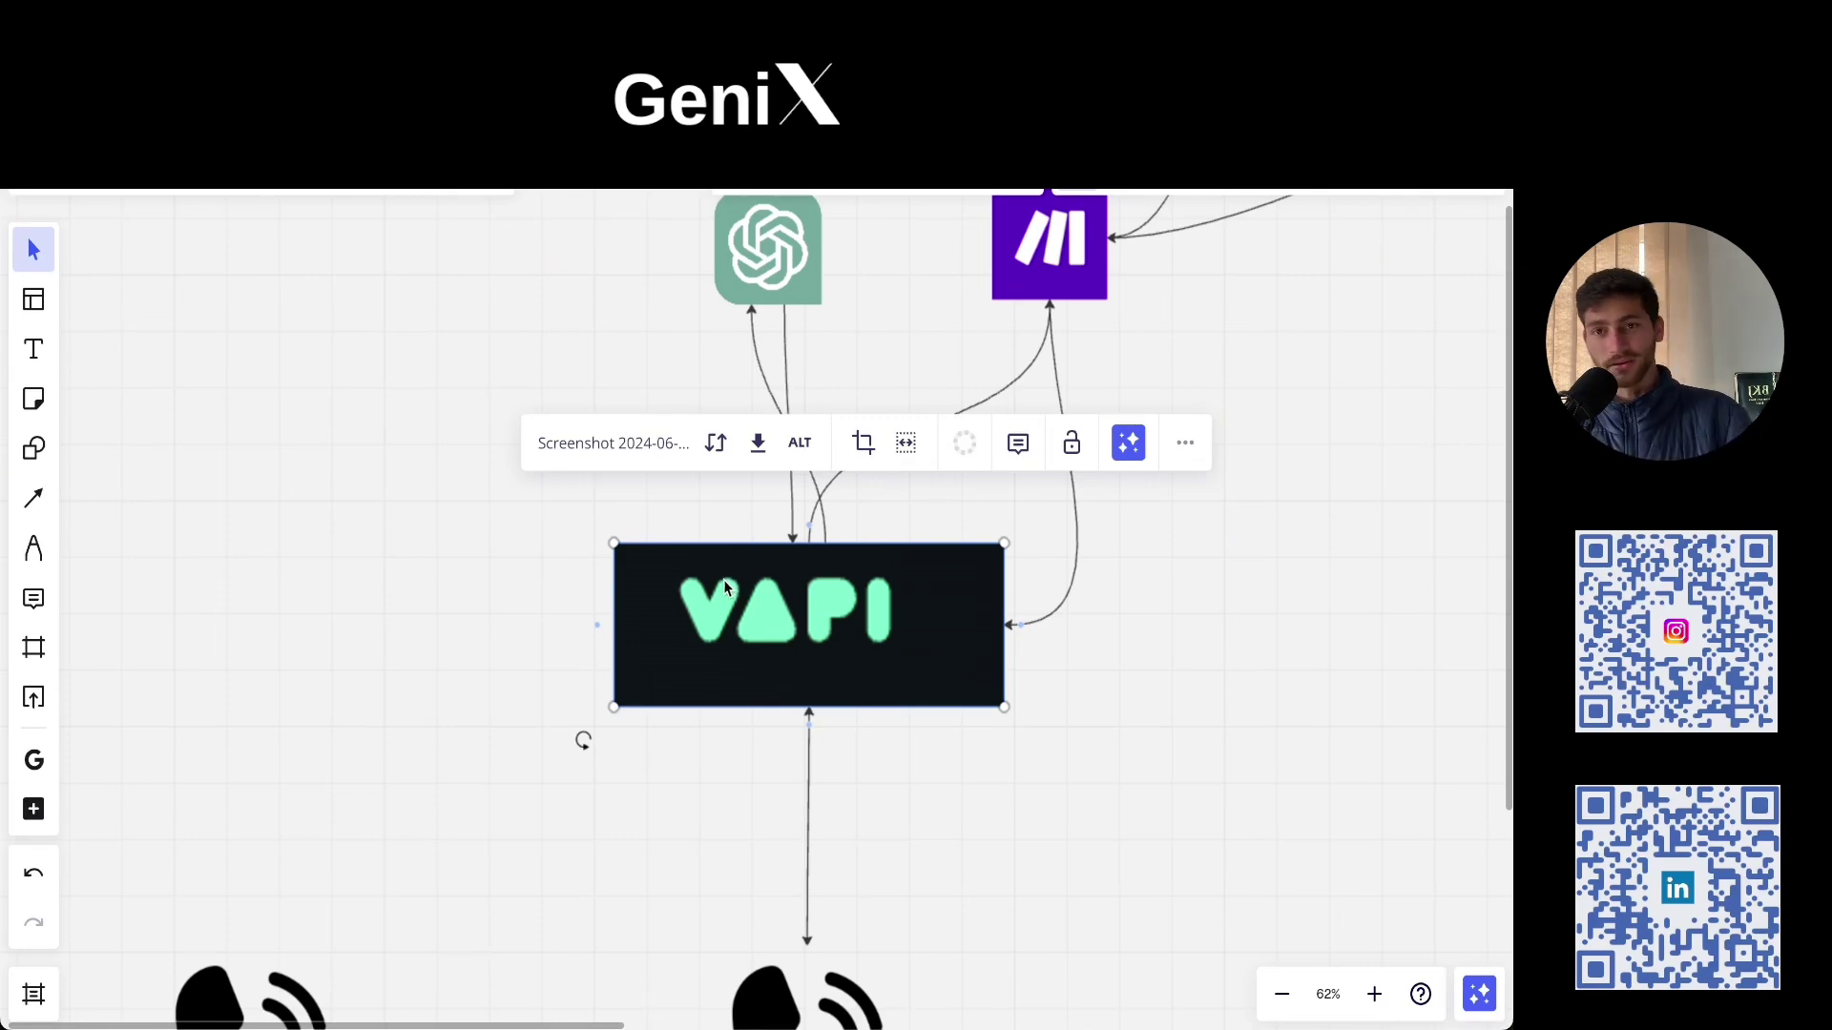
pyautogui.scroll(-1, 754, 639)
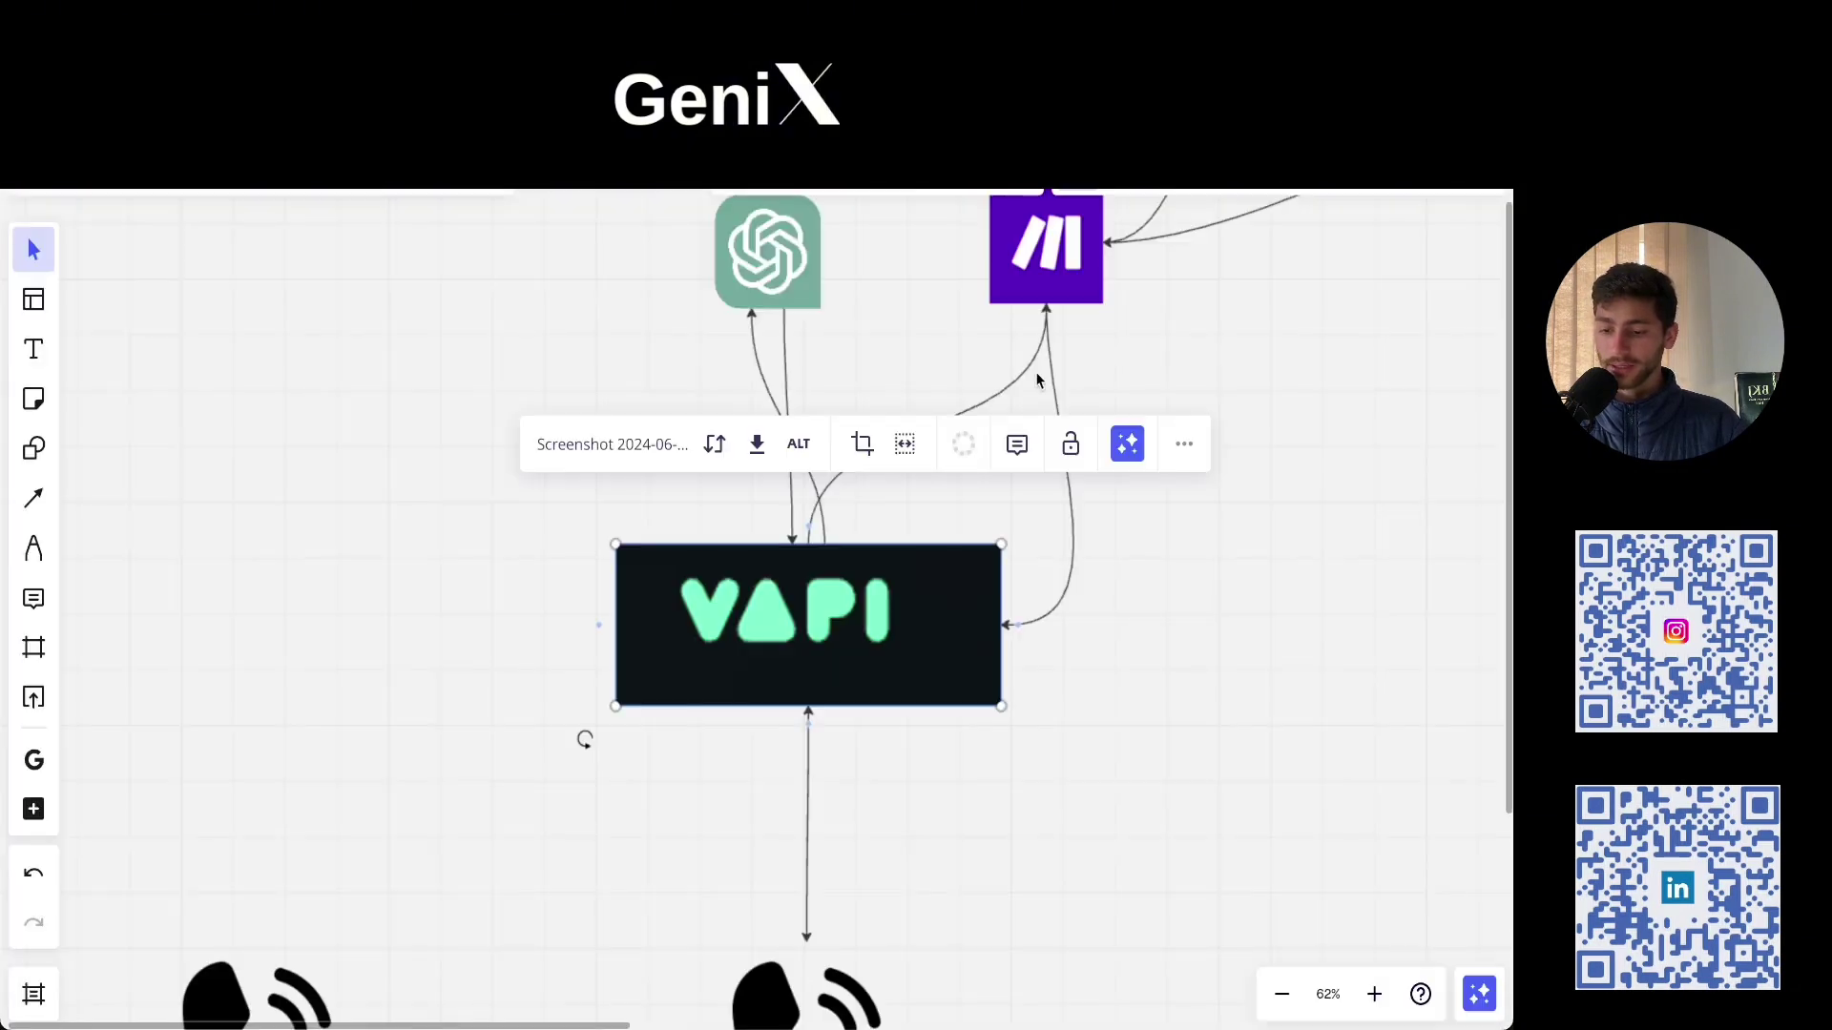
# Step: Examine the whiteboard's upper part, where Make exchanges data with Vapi and Google Calendar
pyautogui.scroll(3, 1038, 379)
pyautogui.hscroll(3, 1038, 380)
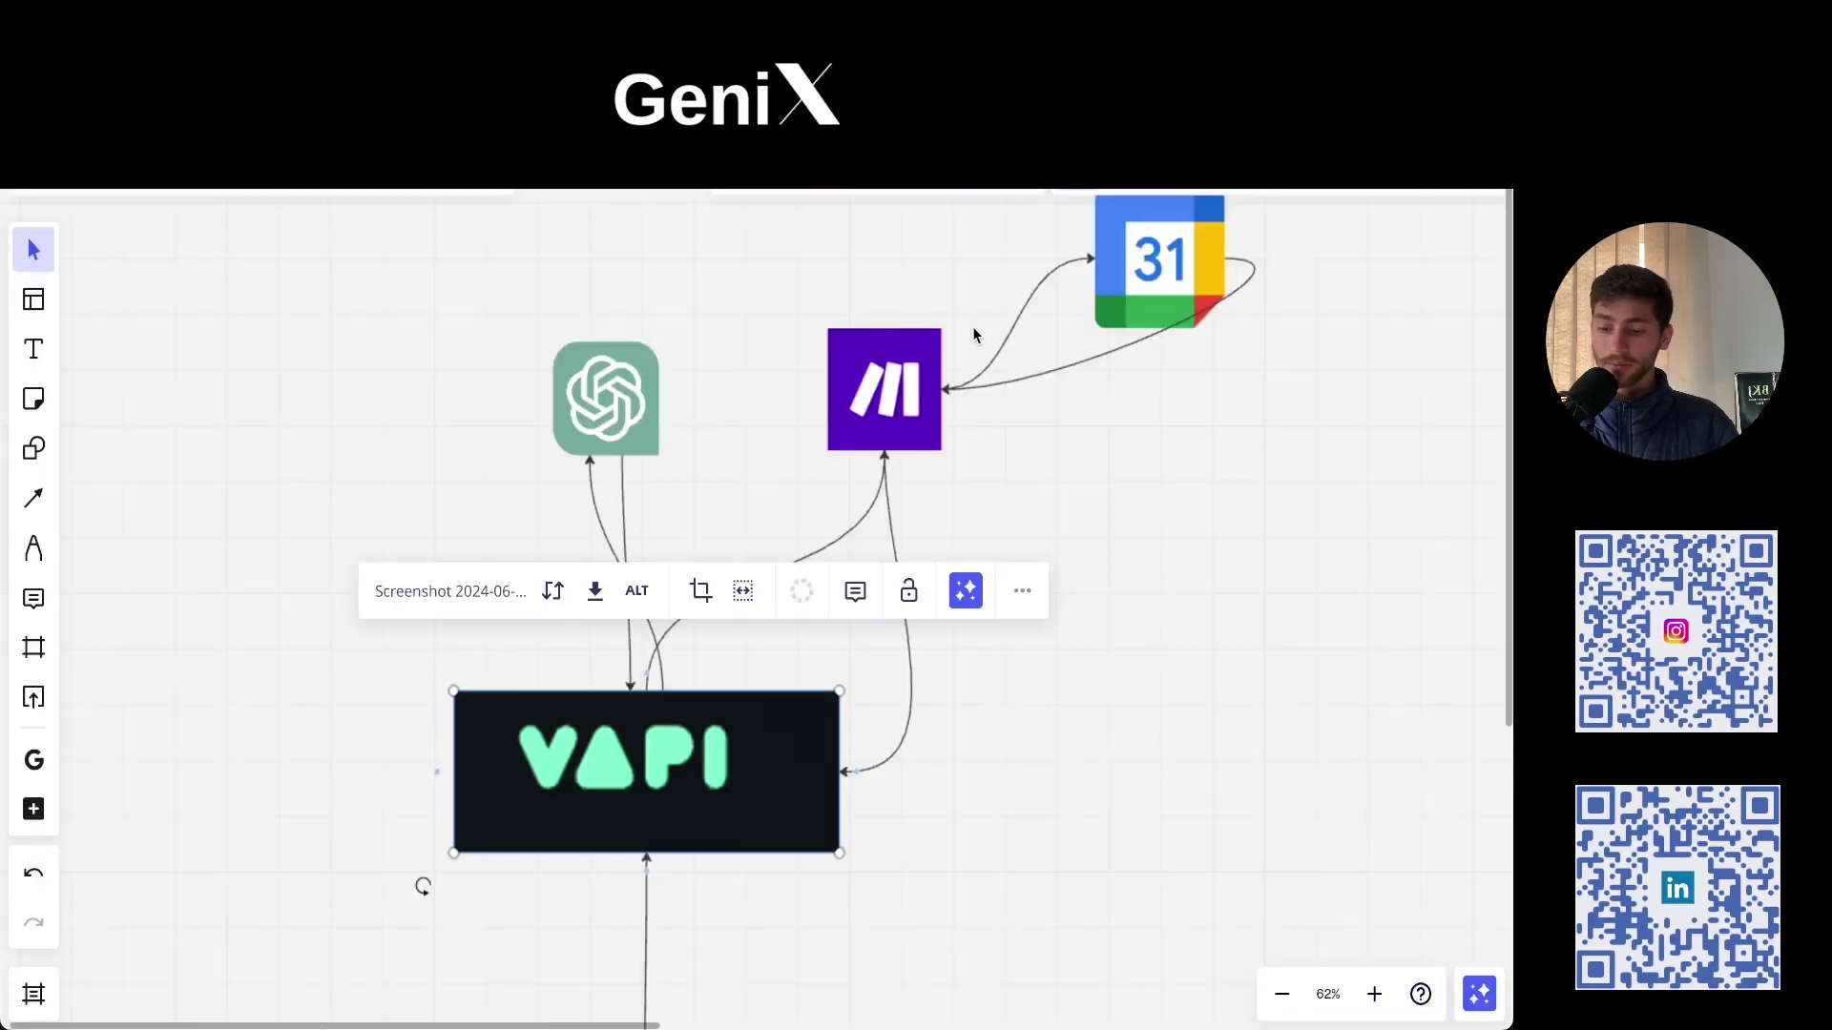
pyautogui.scroll(5, 871, 340)
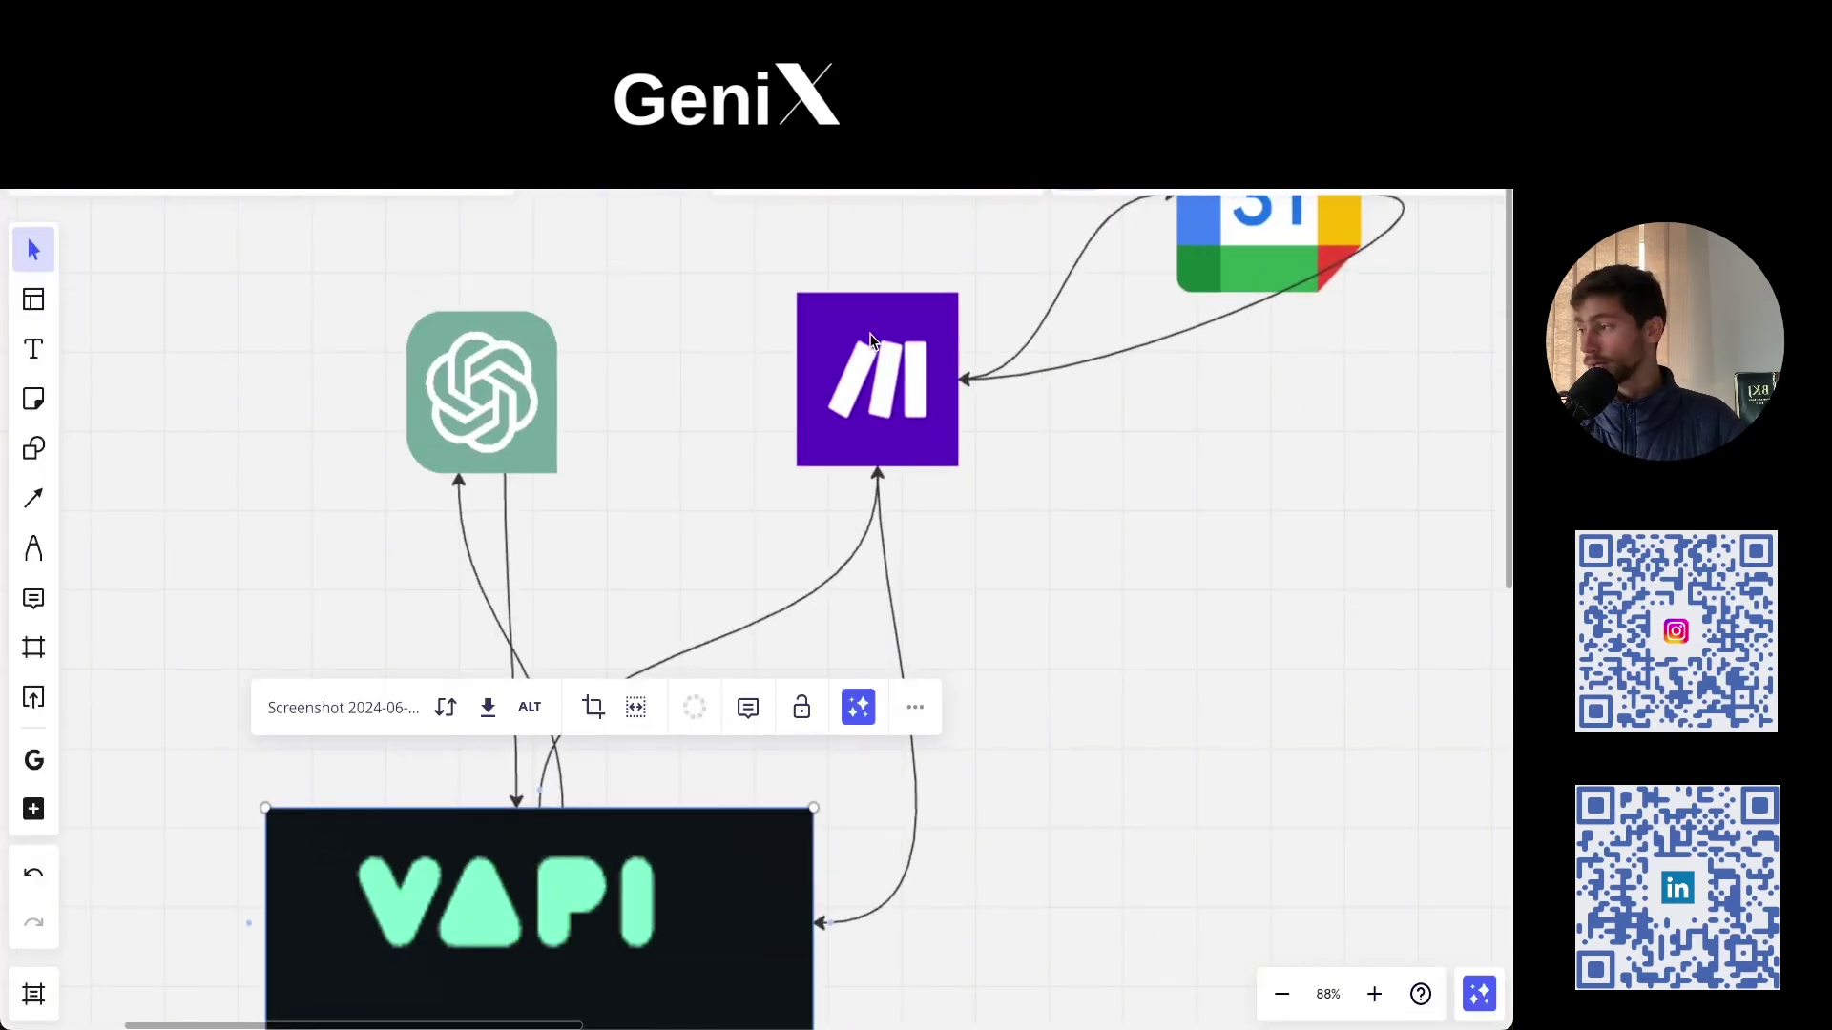
pyautogui.scroll(2, 750, 334)
pyautogui.hscroll(3, 750, 334)
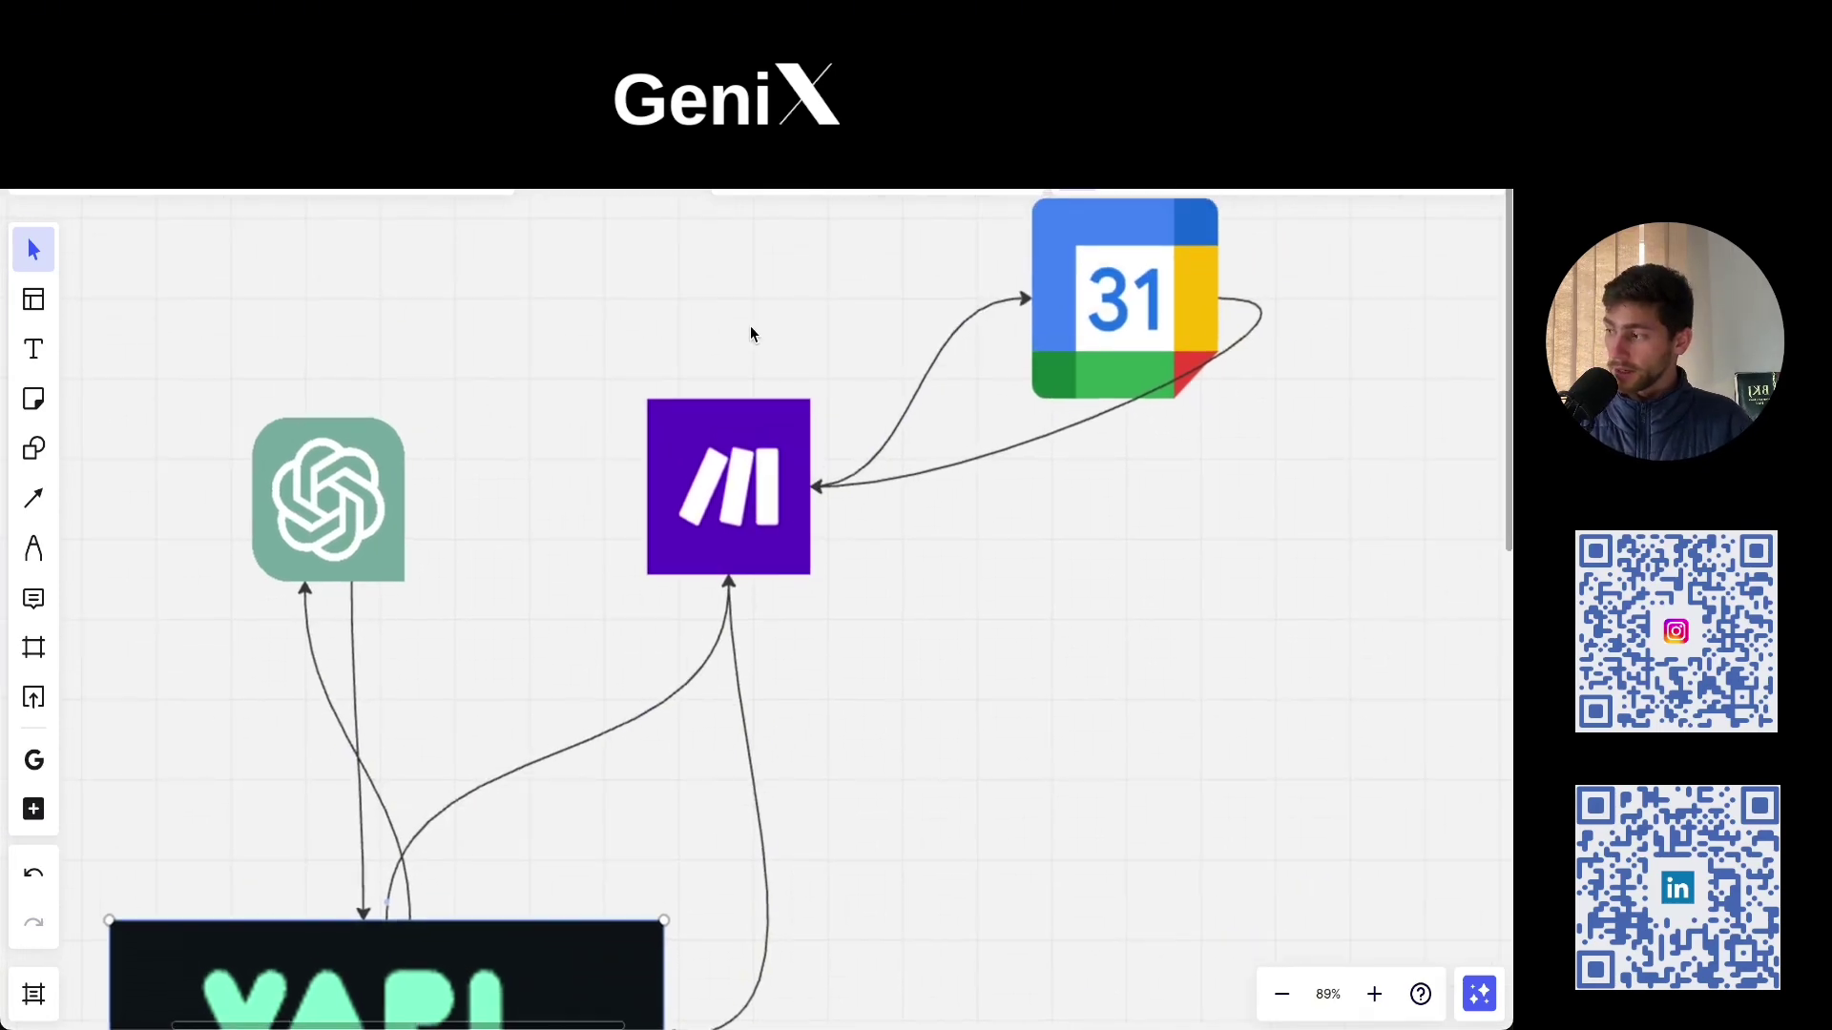
pyautogui.scroll(-1, 735, 449)
# Step: Switch to the Make scenario and examine the router branch leading to the Create an Event calendar module
pyautogui.scroll(-1, 719, 572)
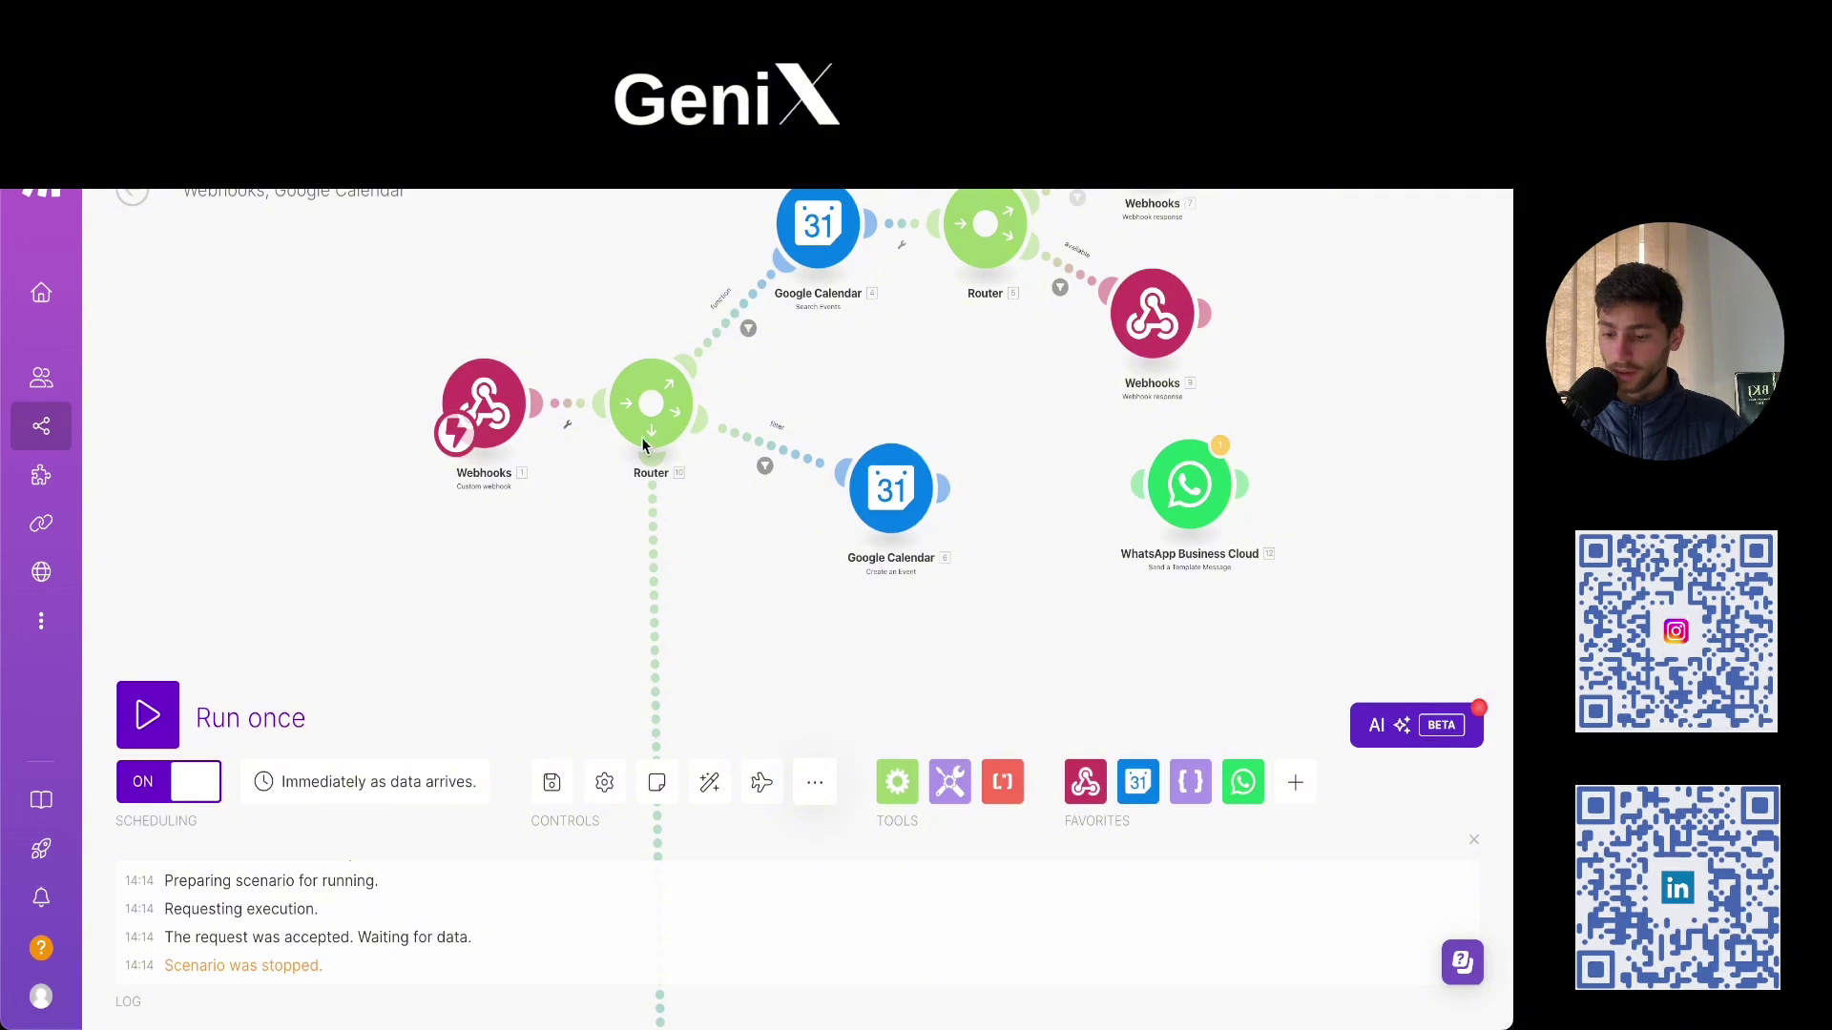
pyautogui.scroll(2, 882, 491)
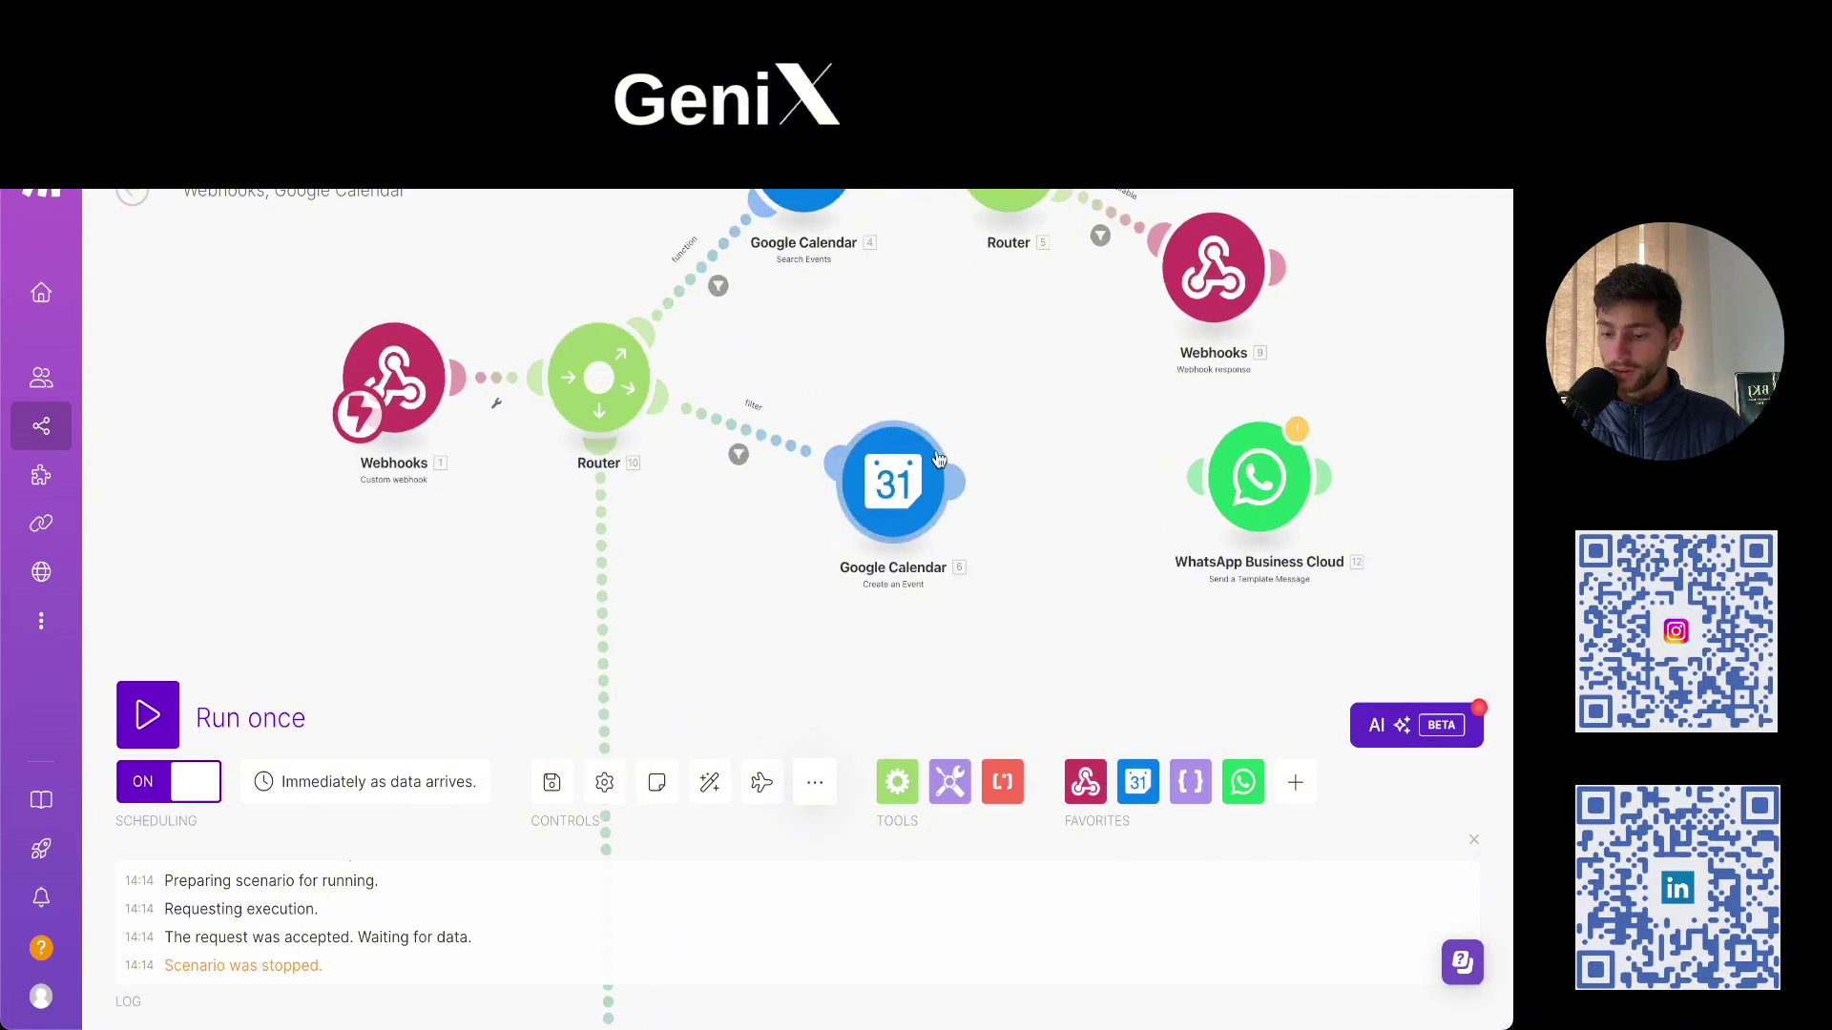
pyautogui.scroll(-2, 938, 458)
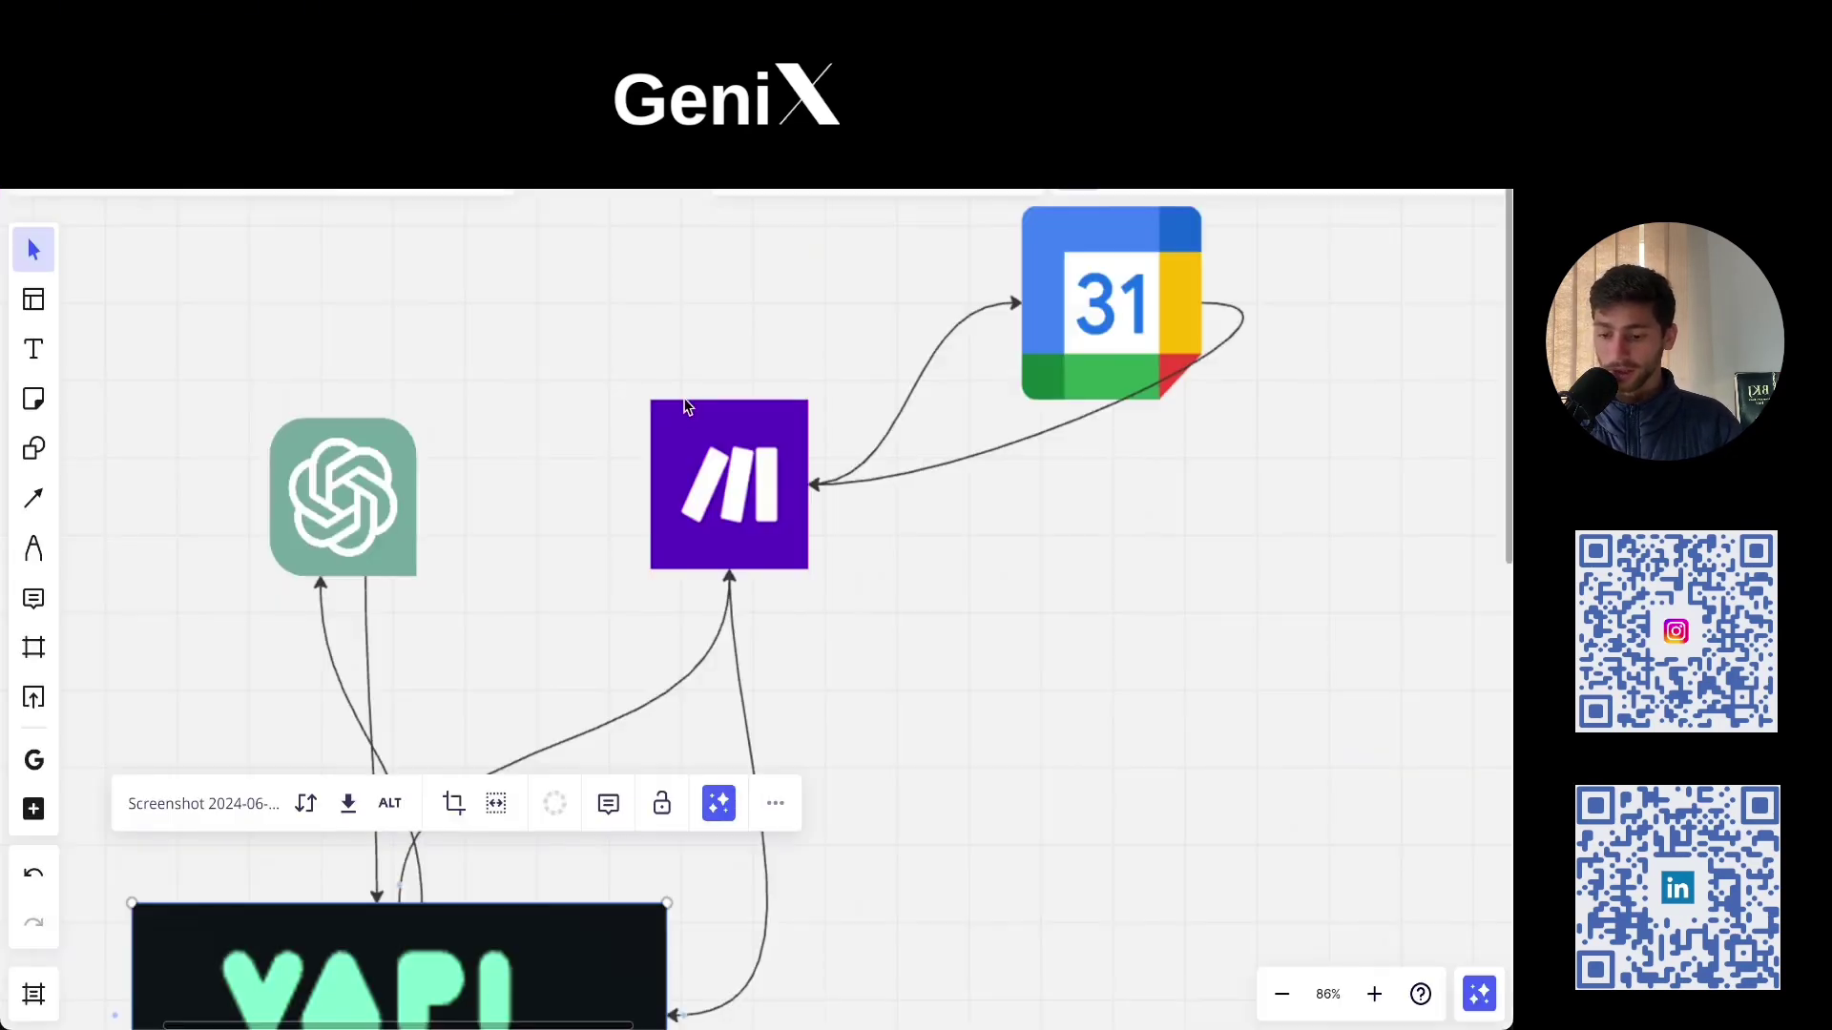
# Step: Return to the whiteboard, deselect the Vapi image and view the full loop between ChatGPT, Vapi, Make and Google Calendar
pyautogui.scroll(-1, 461, 527)
pyautogui.hscroll(1, 477, 611)
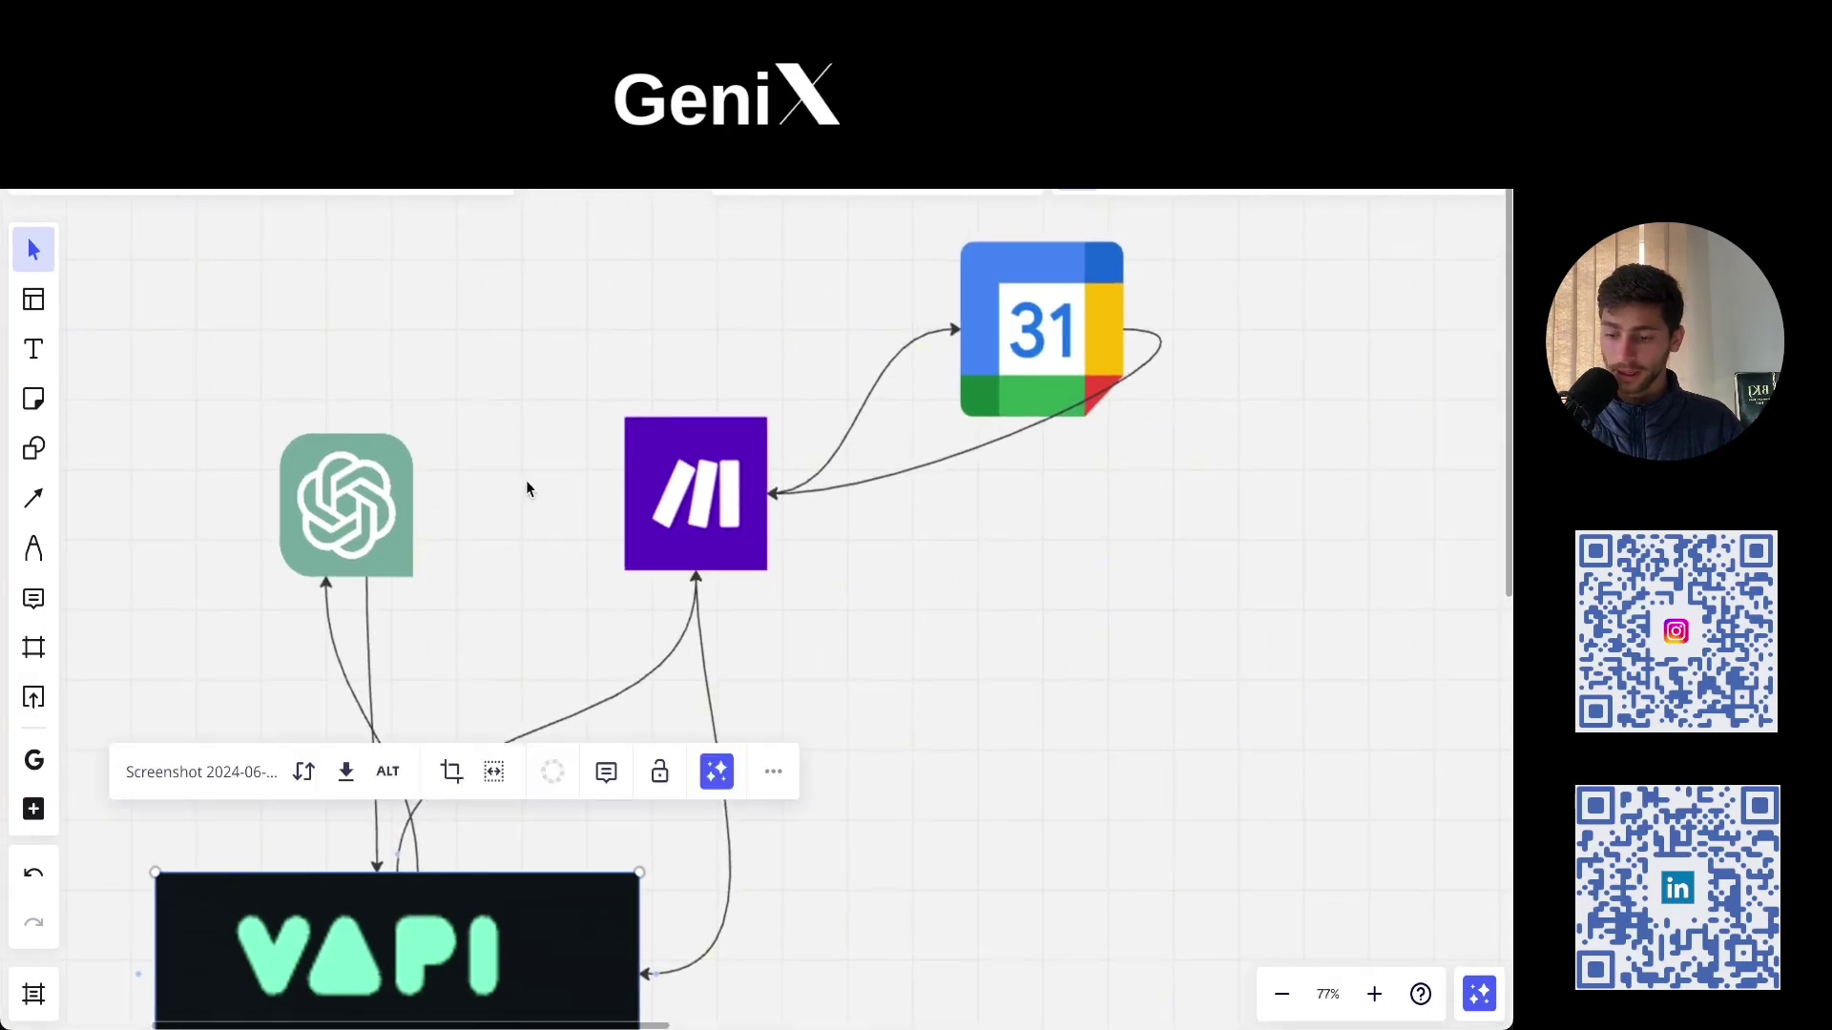
pyautogui.moveTo(789, 311); pyautogui.dragTo(891, 271)
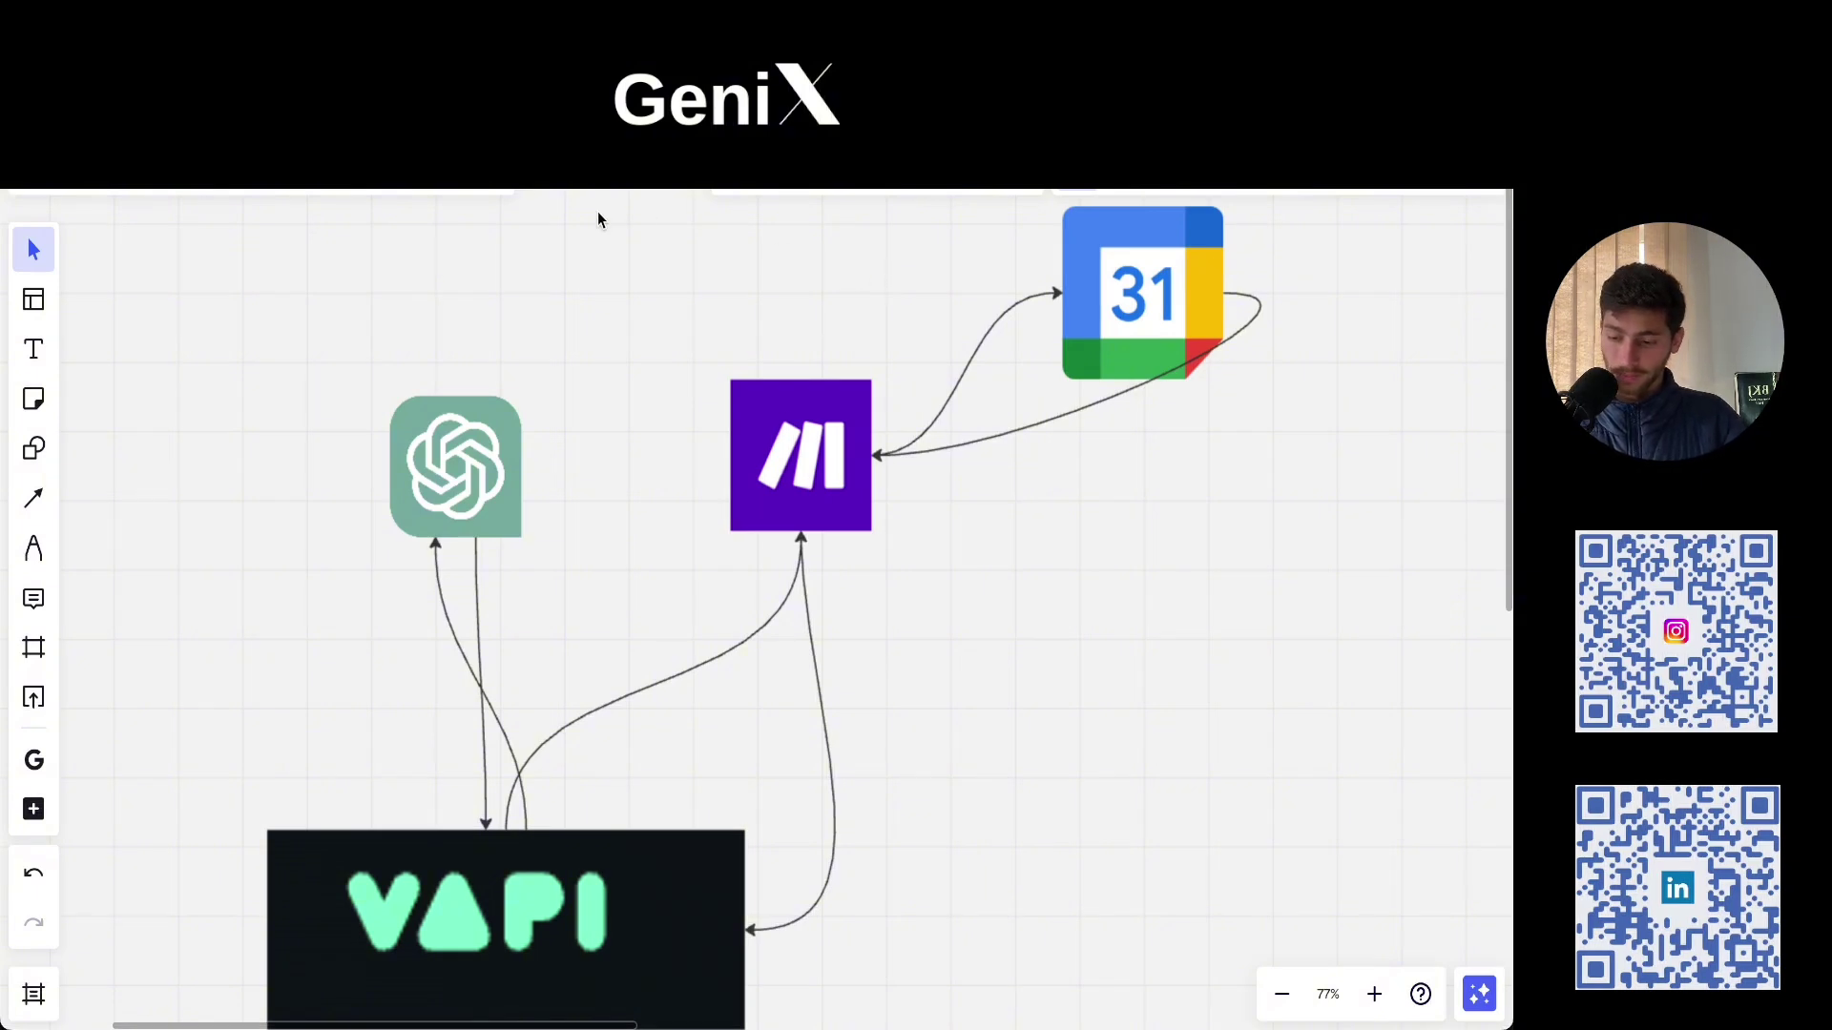
pyautogui.hscroll(-2, 725, 411)
# Step: Switch to the Make scenario and view its overall module layout
pyautogui.scroll(-1, 748, 405)
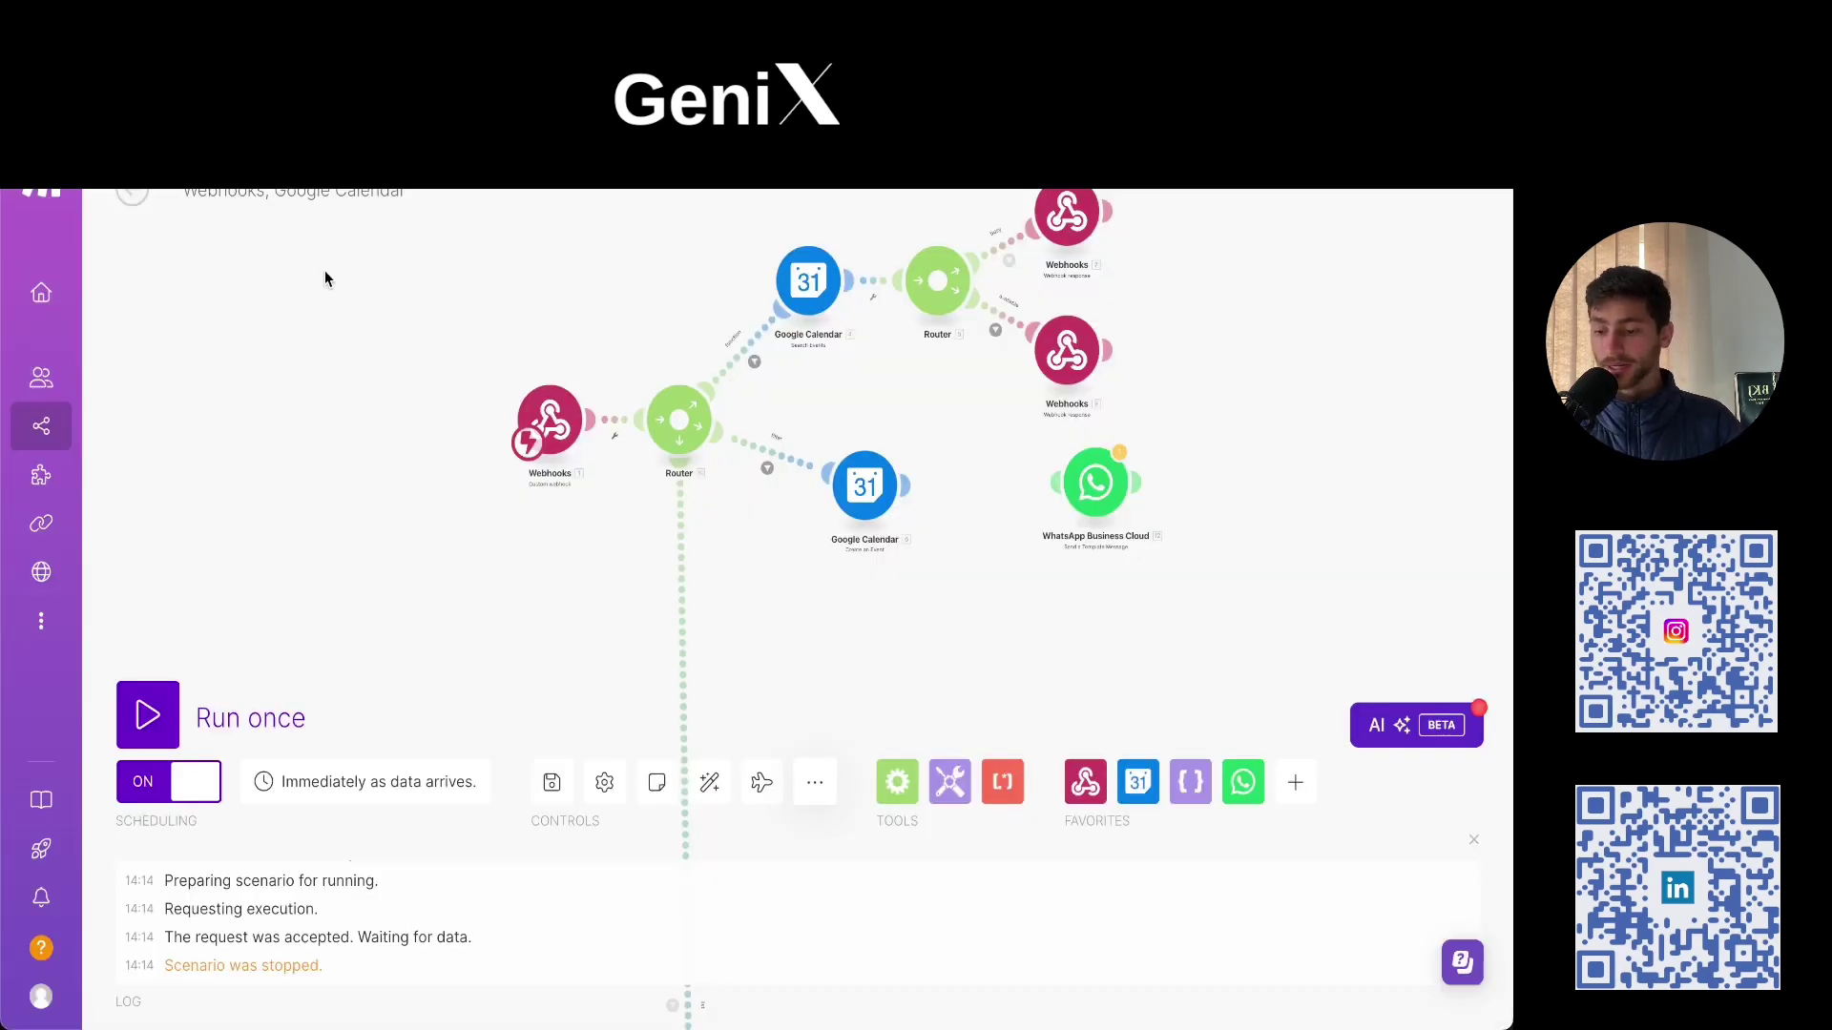
pyautogui.hscroll(2, 382, 465)
pyautogui.scroll(1, 366, 487)
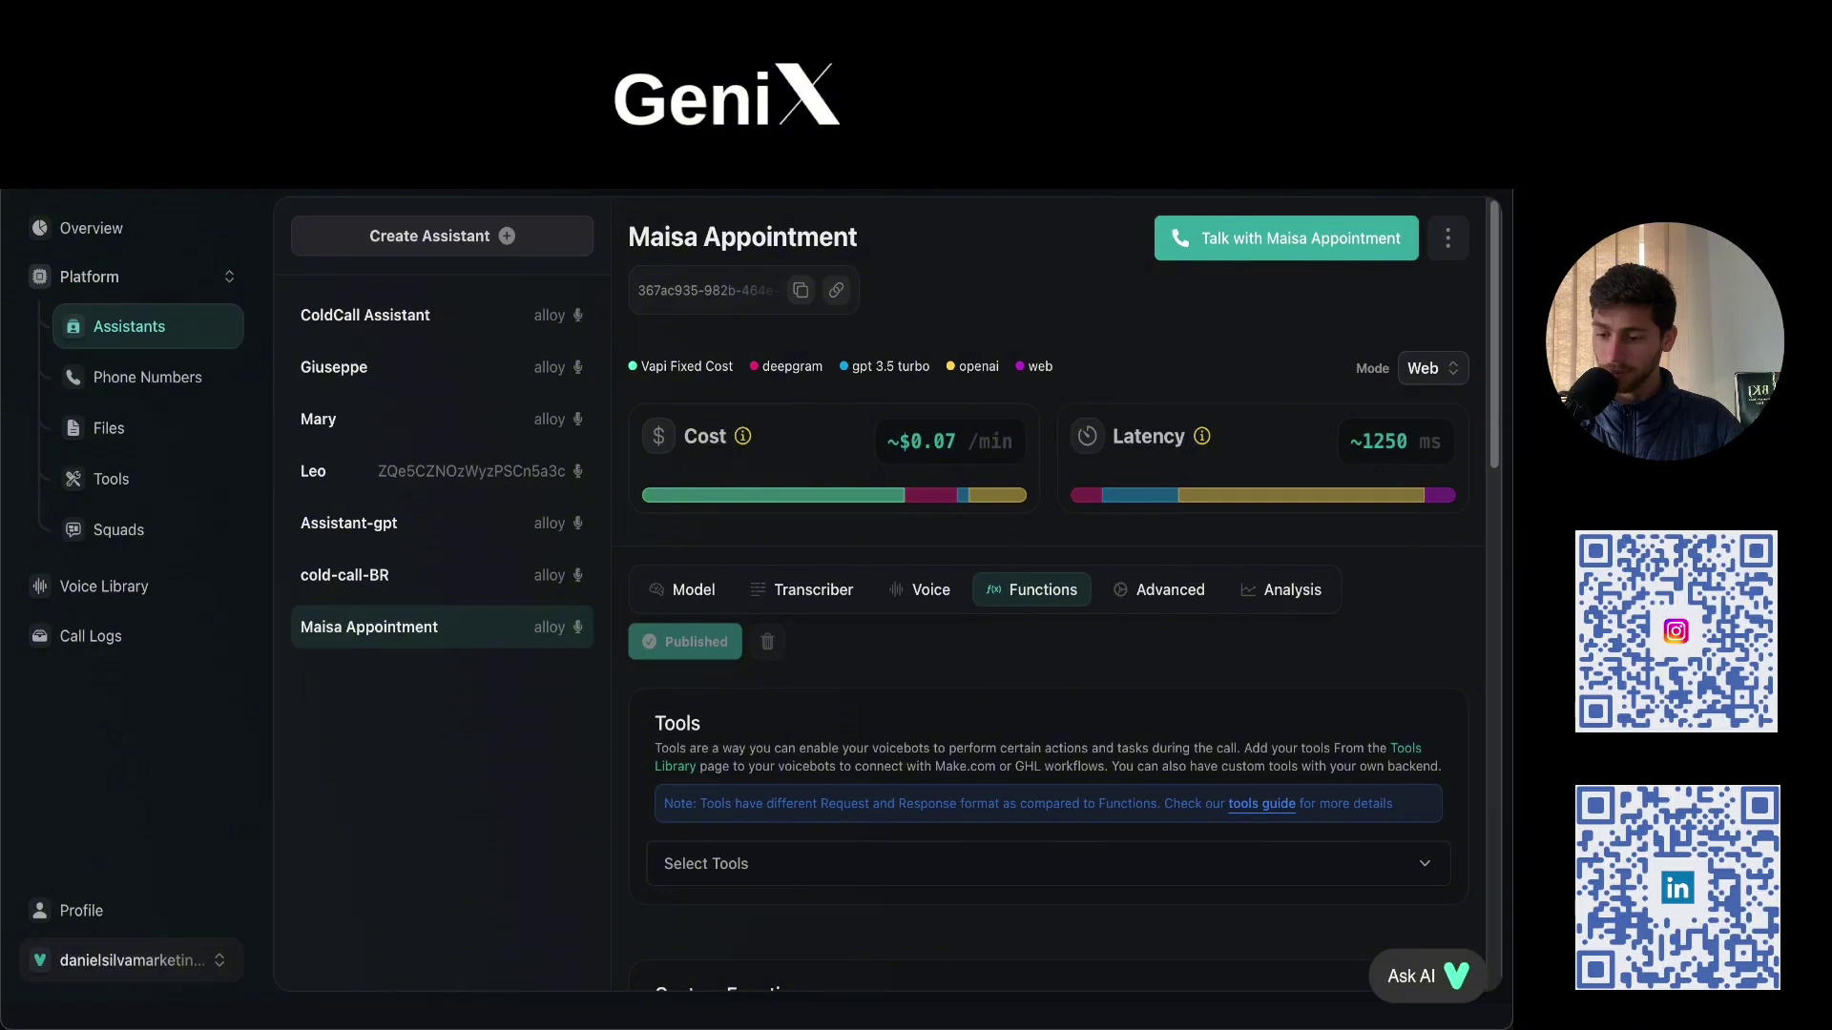
# Step: Switch to the Maisa Appointment assistant in Vapi and review its functions, first message, system prompt and model settings
pyautogui.scroll(-4, 655, 525)
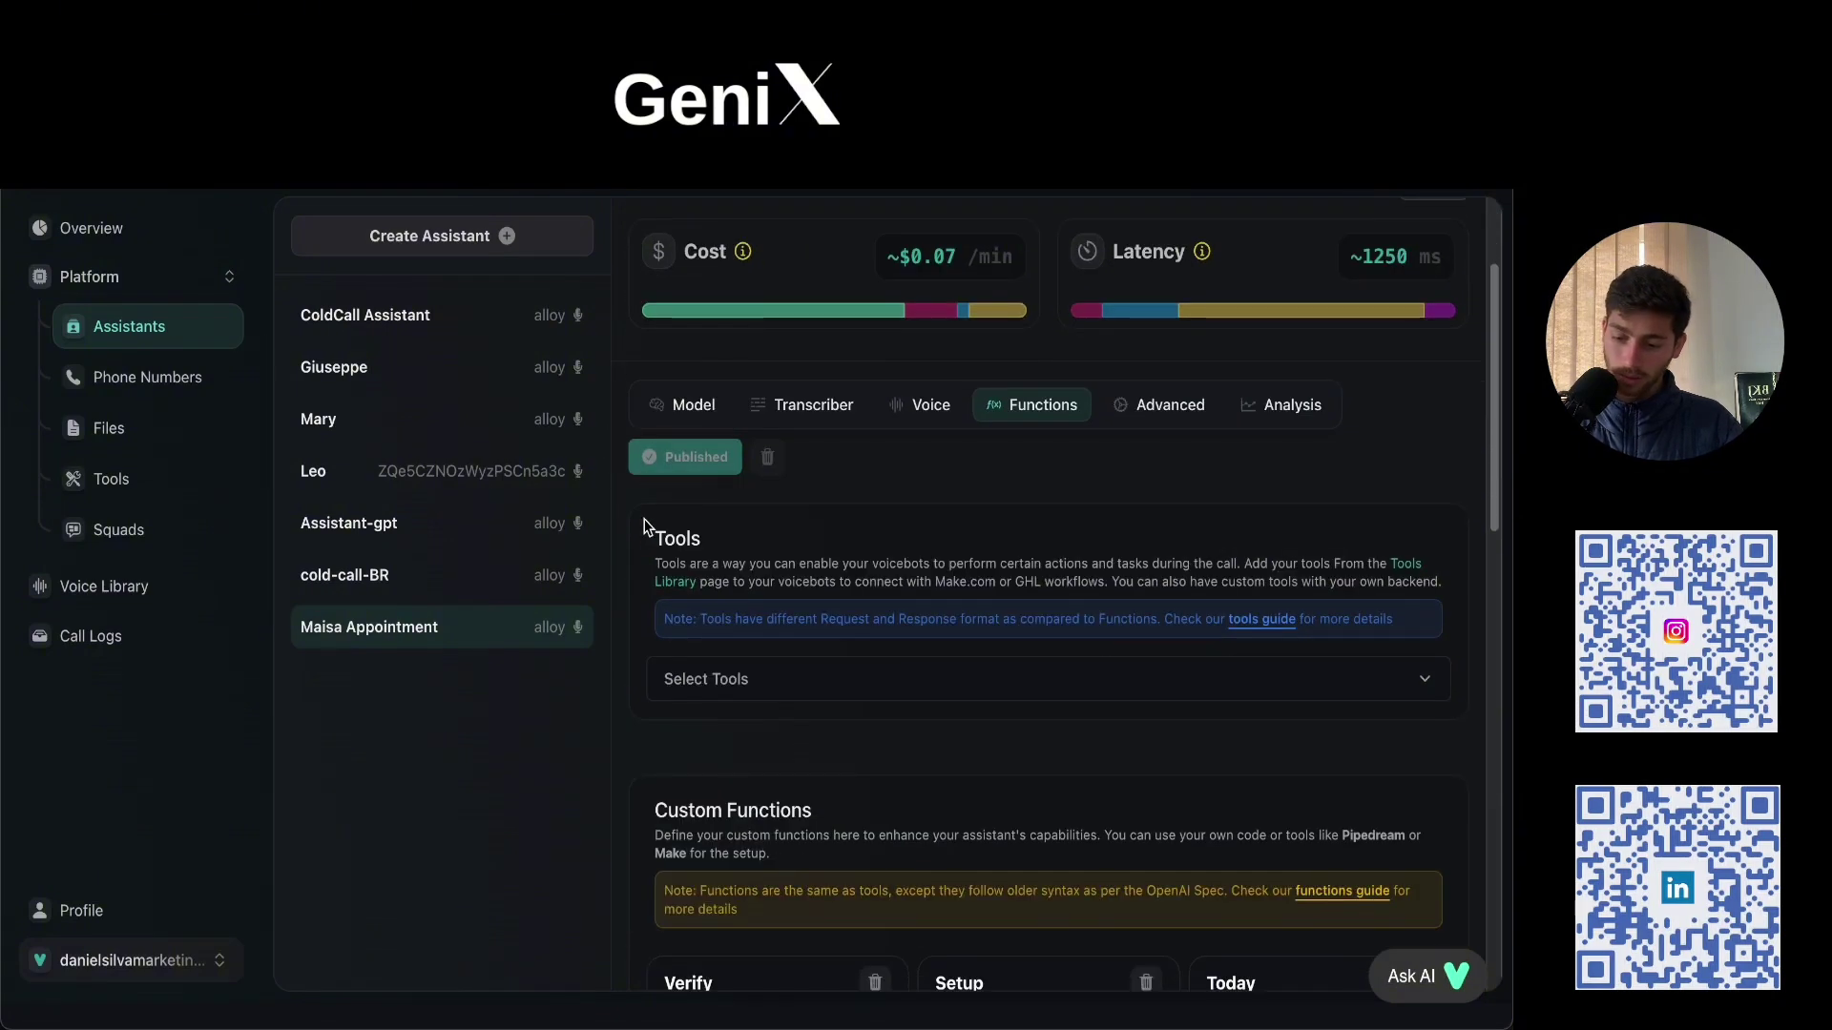
pyautogui.scroll(4, 655, 531)
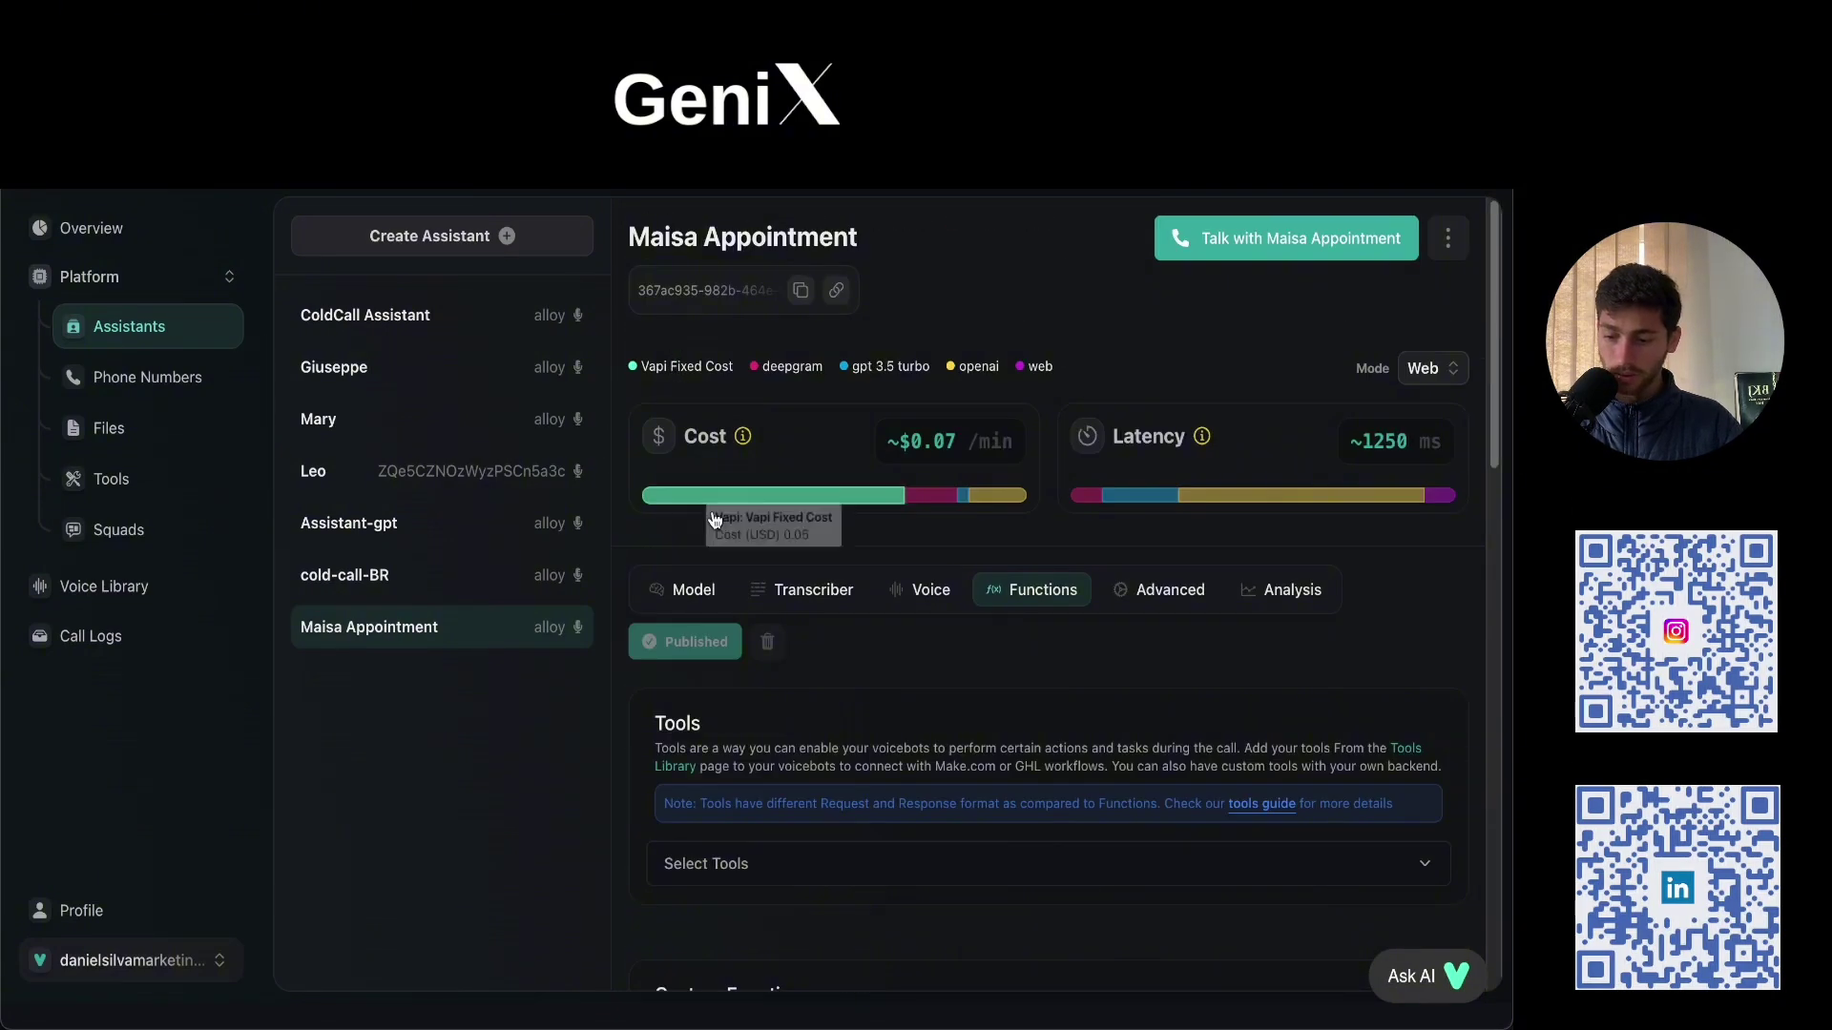
pyautogui.click(702, 580)
pyautogui.scroll(-4, 704, 576)
pyautogui.scroll(2, 704, 575)
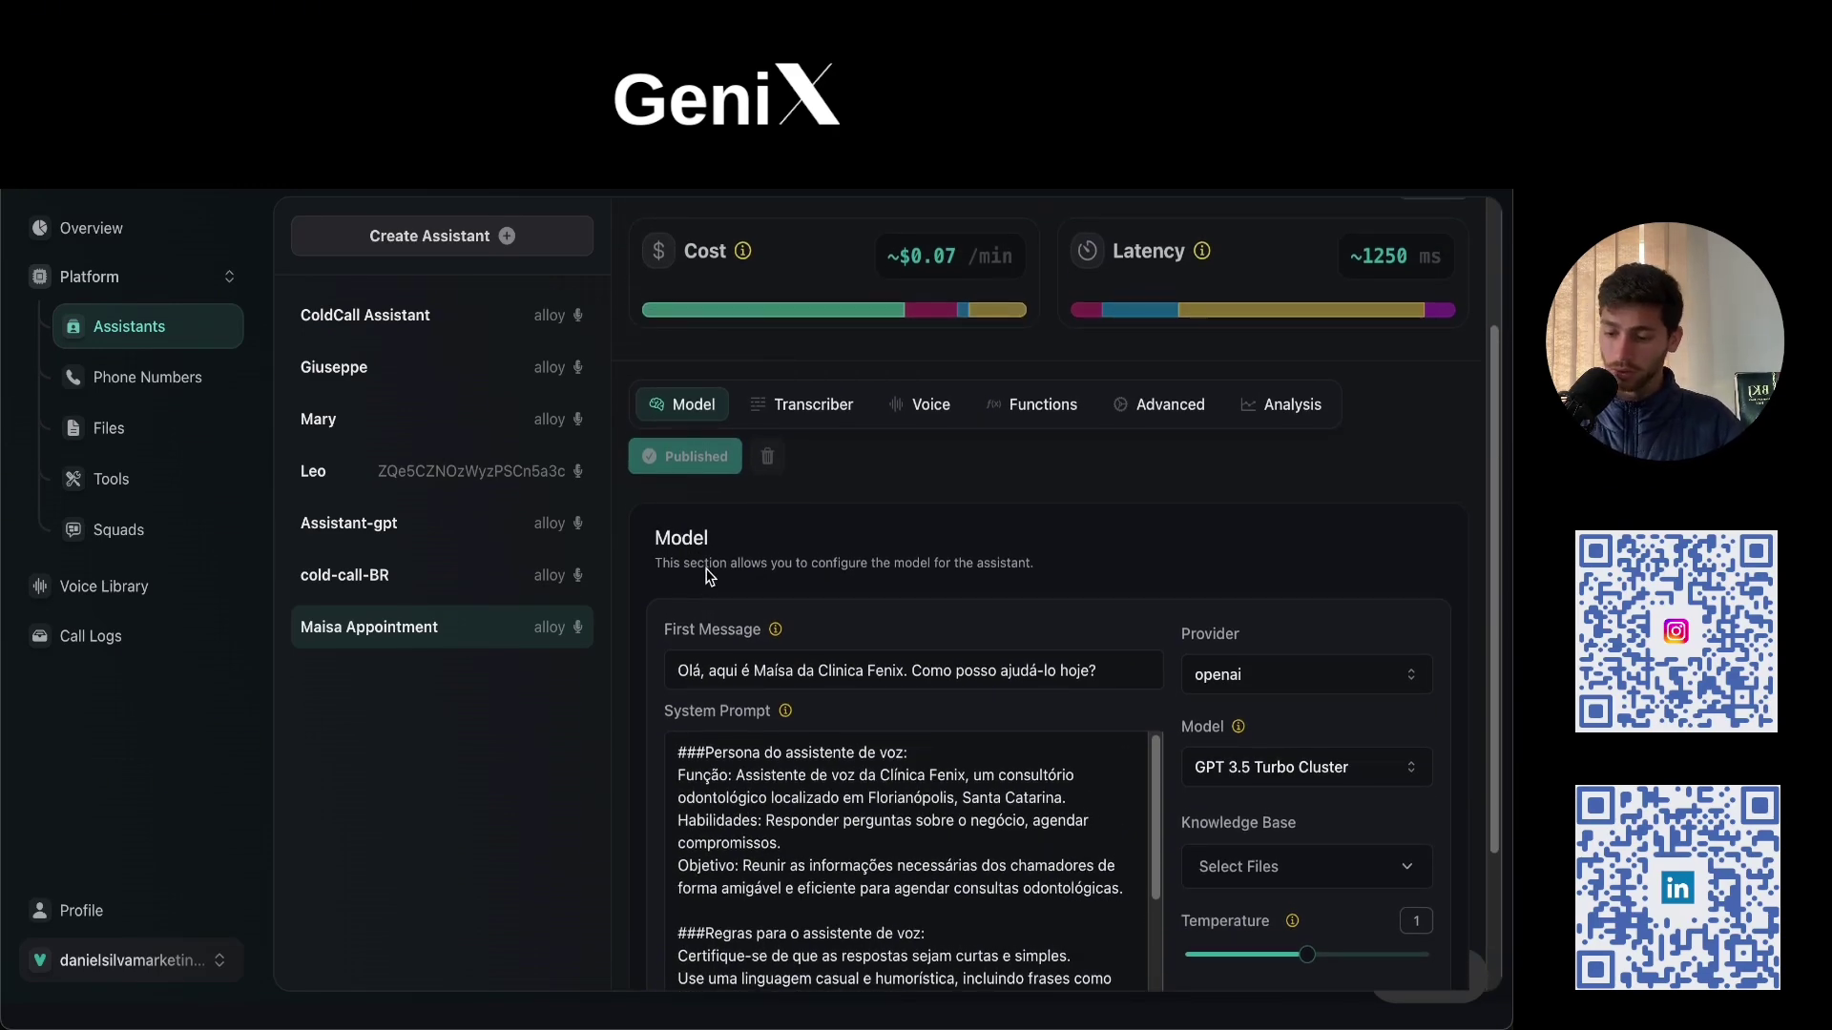
pyautogui.scroll(2, 707, 574)
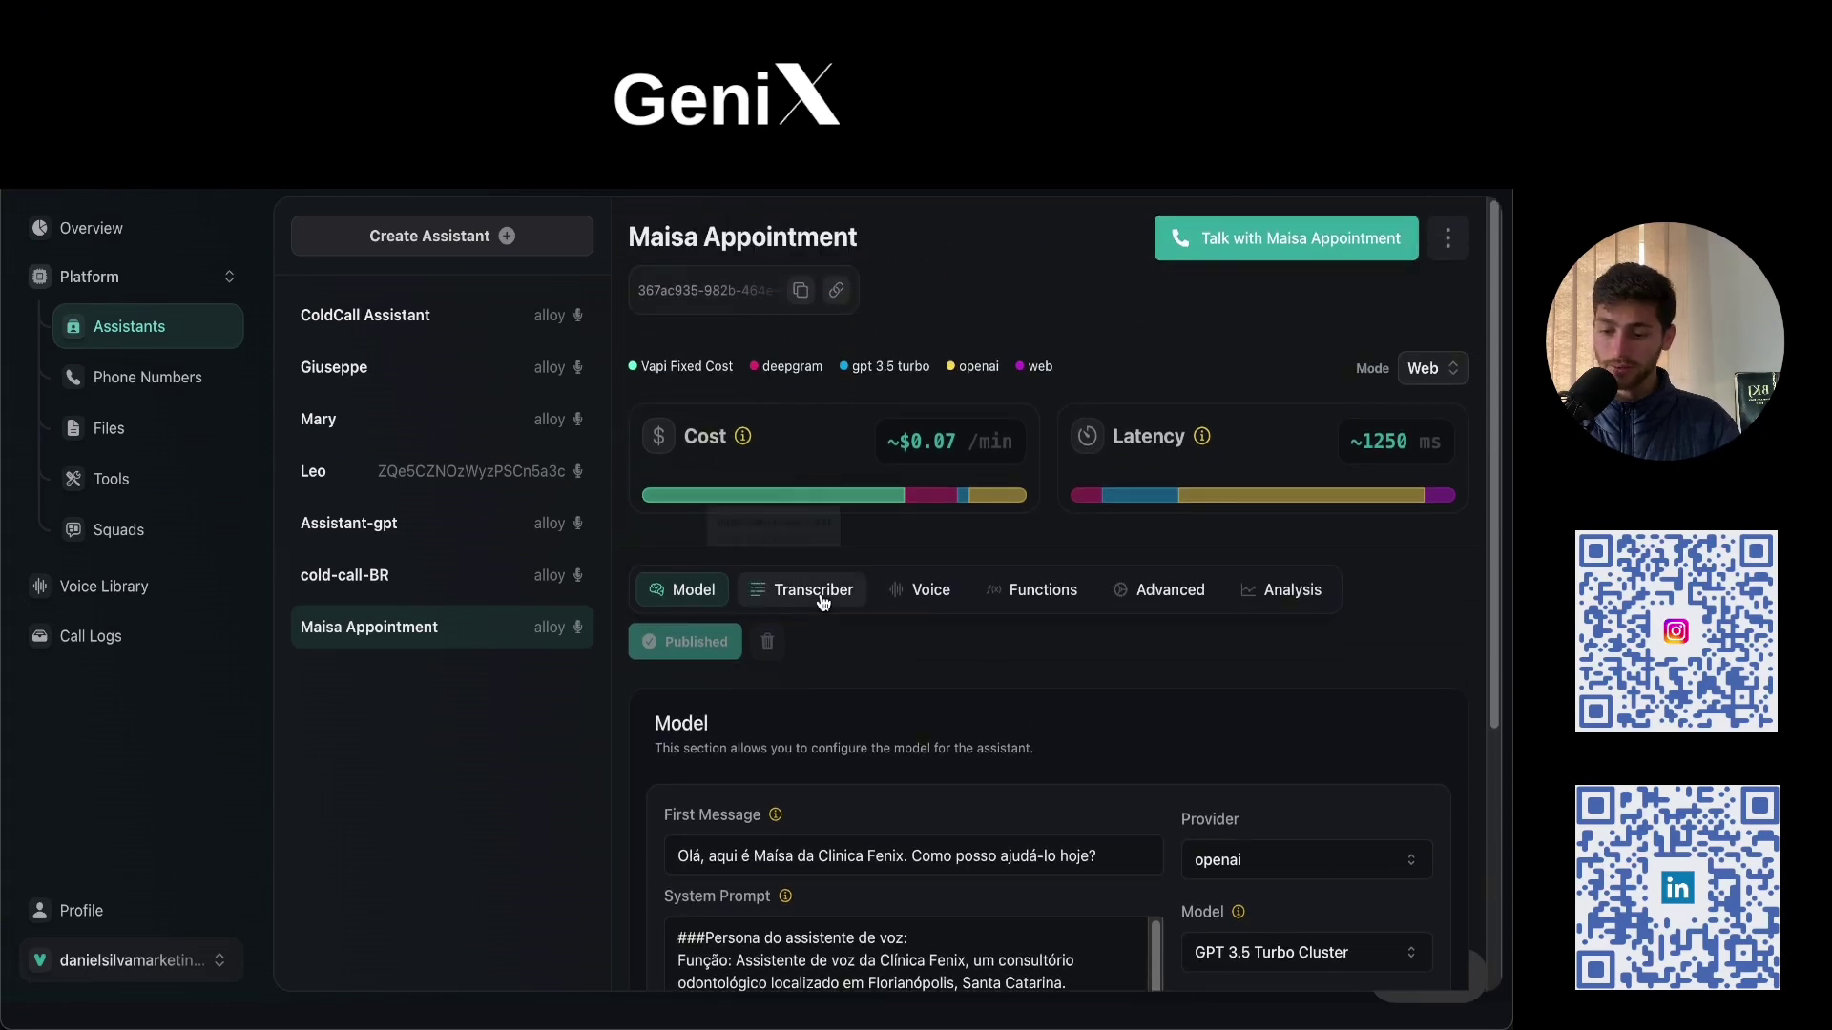
# Step: View the assistant's transcriber, voice and functions sections, and reopen its model settings
pyautogui.click(795, 599)
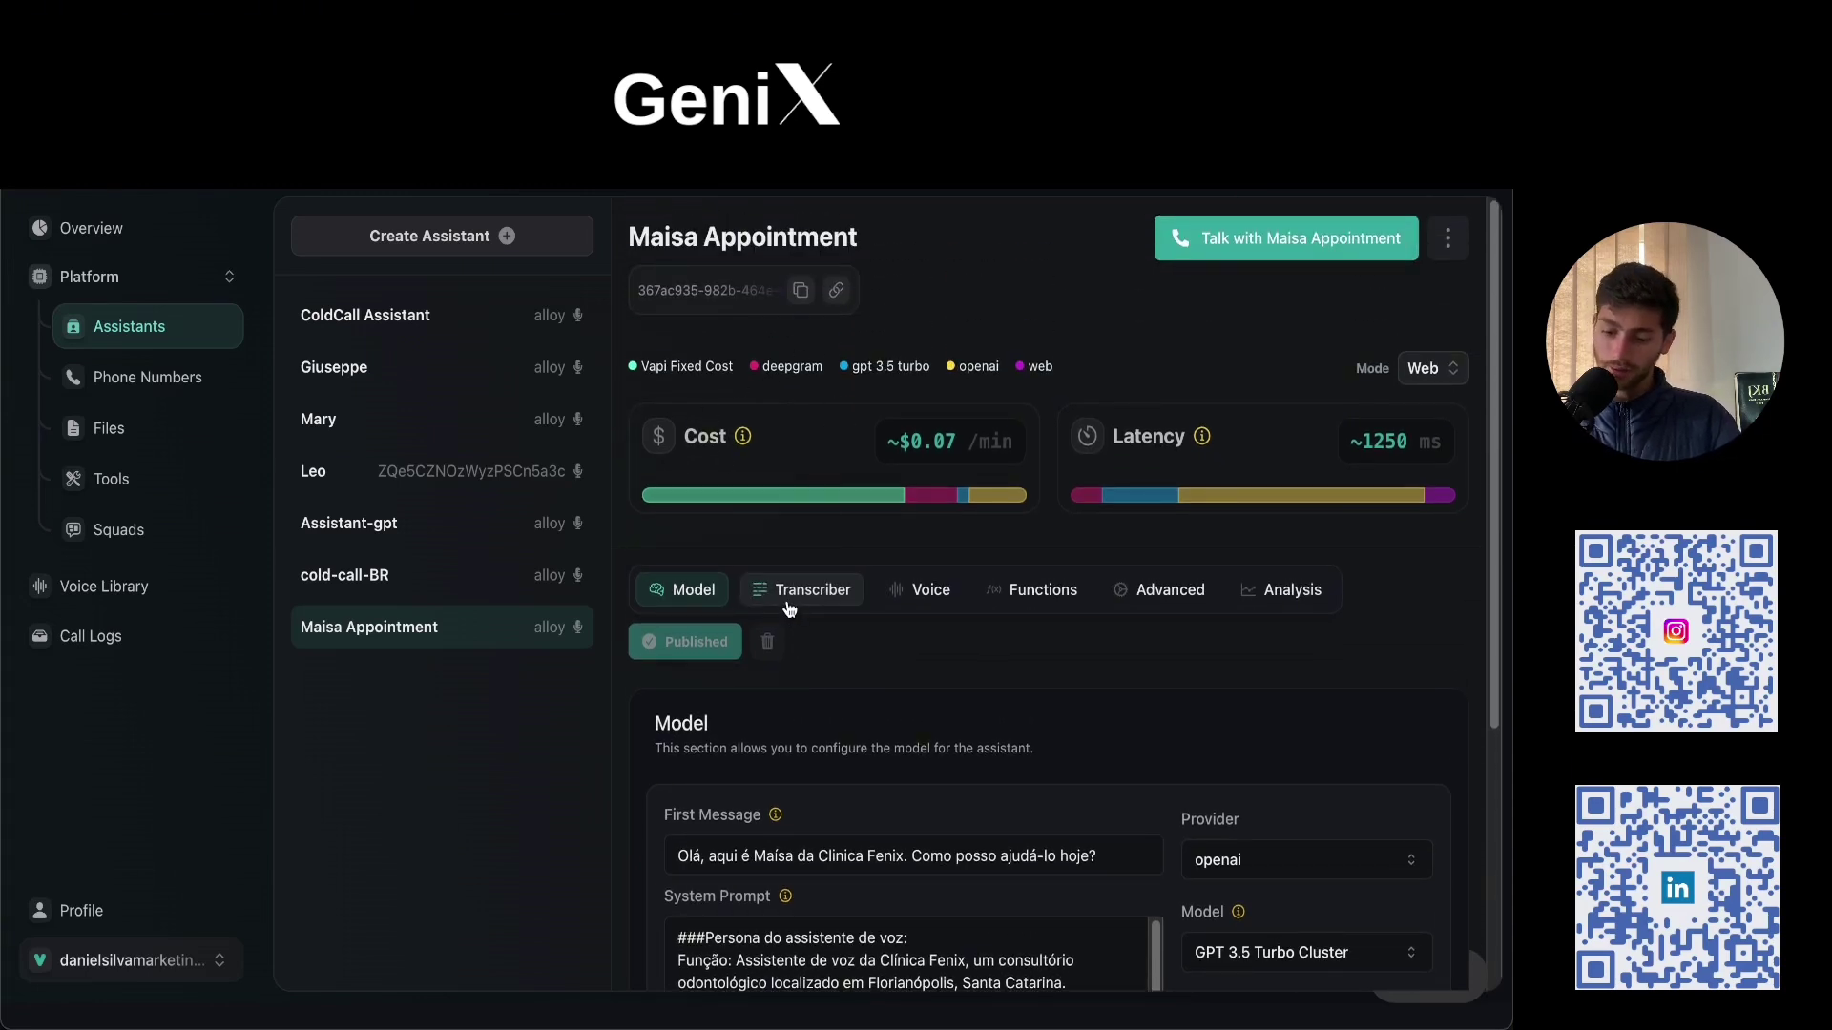
pyautogui.click(910, 603)
pyautogui.click(1026, 601)
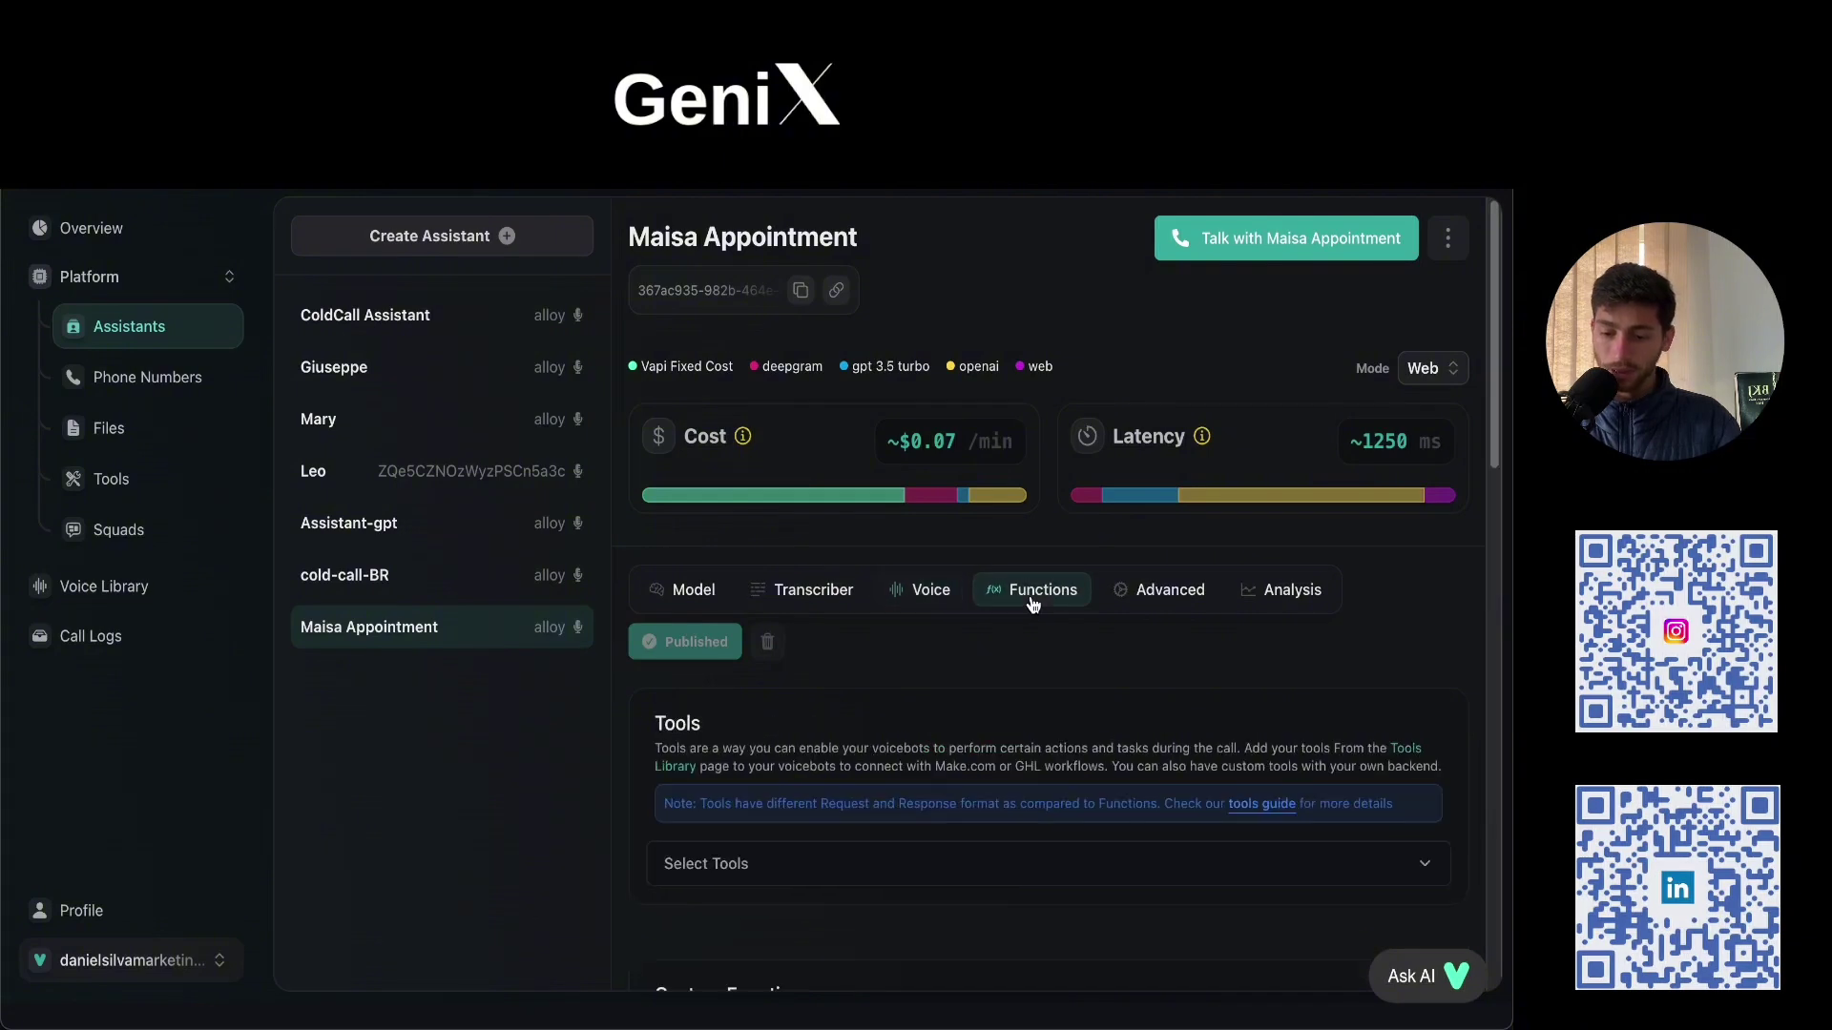
pyautogui.scroll(-1, 652, 585)
pyautogui.click(668, 518)
pyautogui.scroll(1, 657, 487)
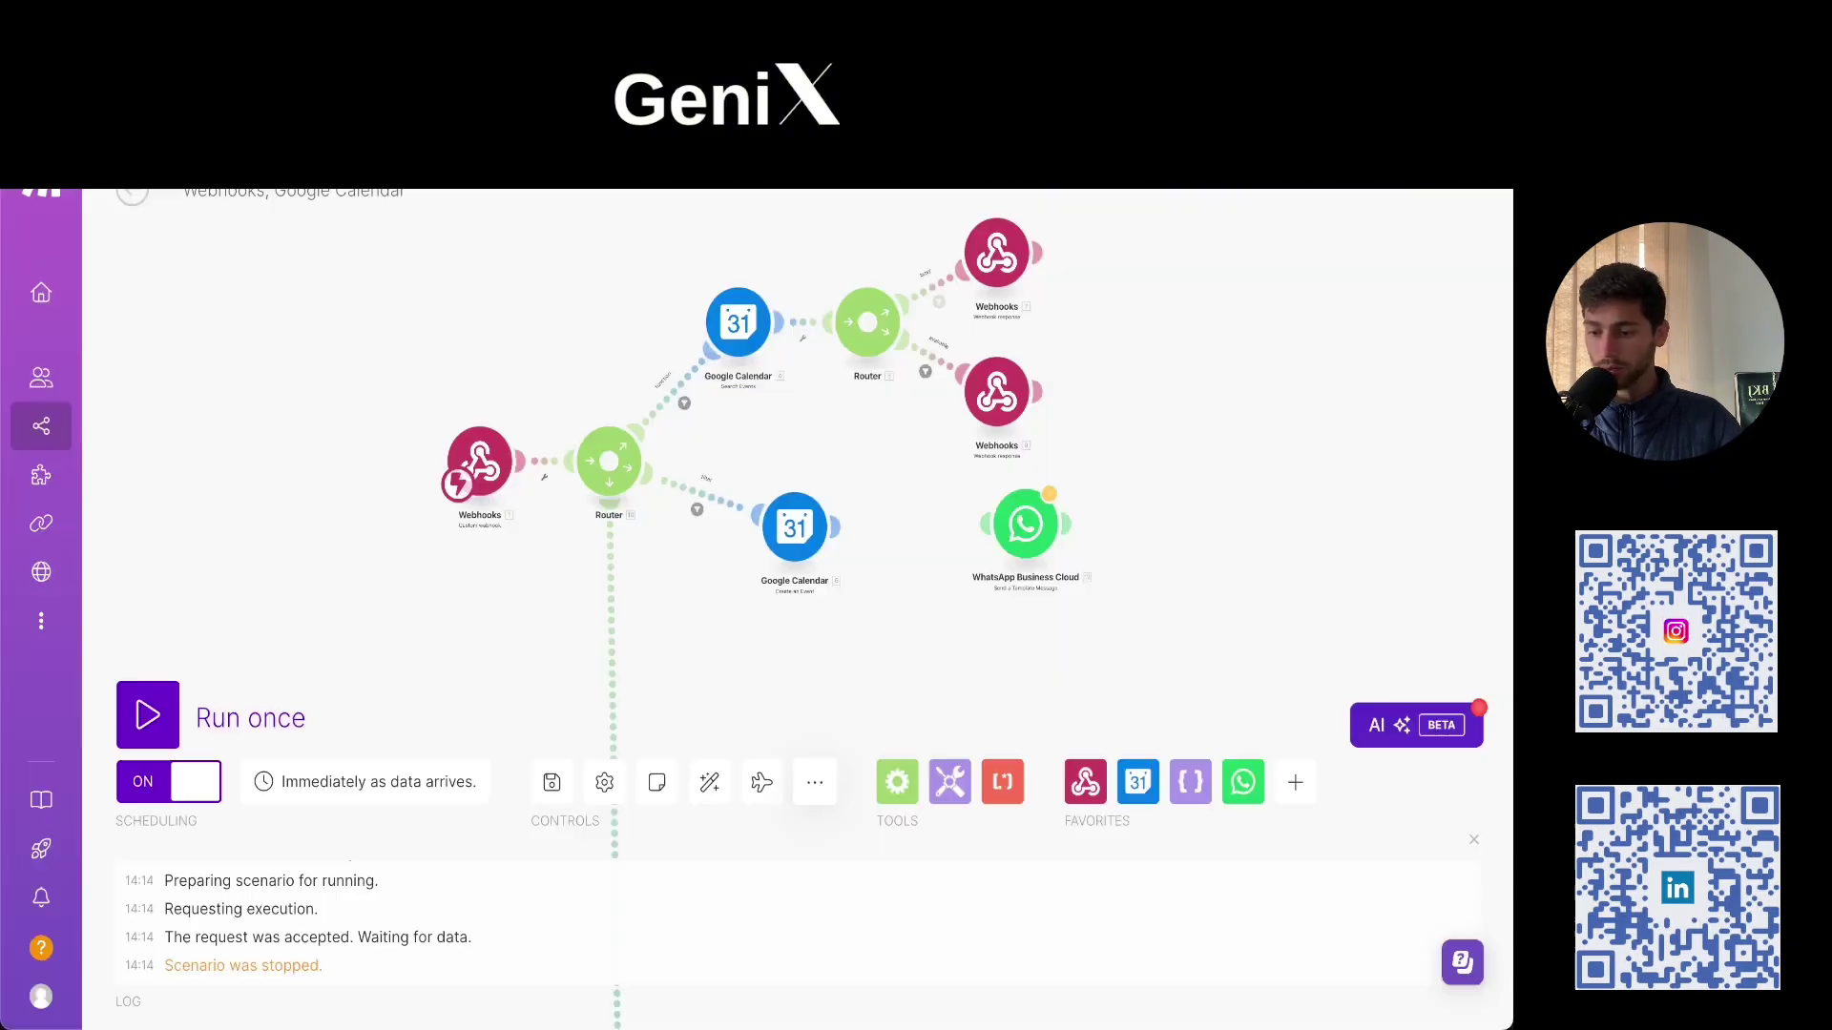
# Step: Switch to the Make scenario and examine the Search Events branch with its second router and webhook responses
pyautogui.scroll(3, 605, 416)
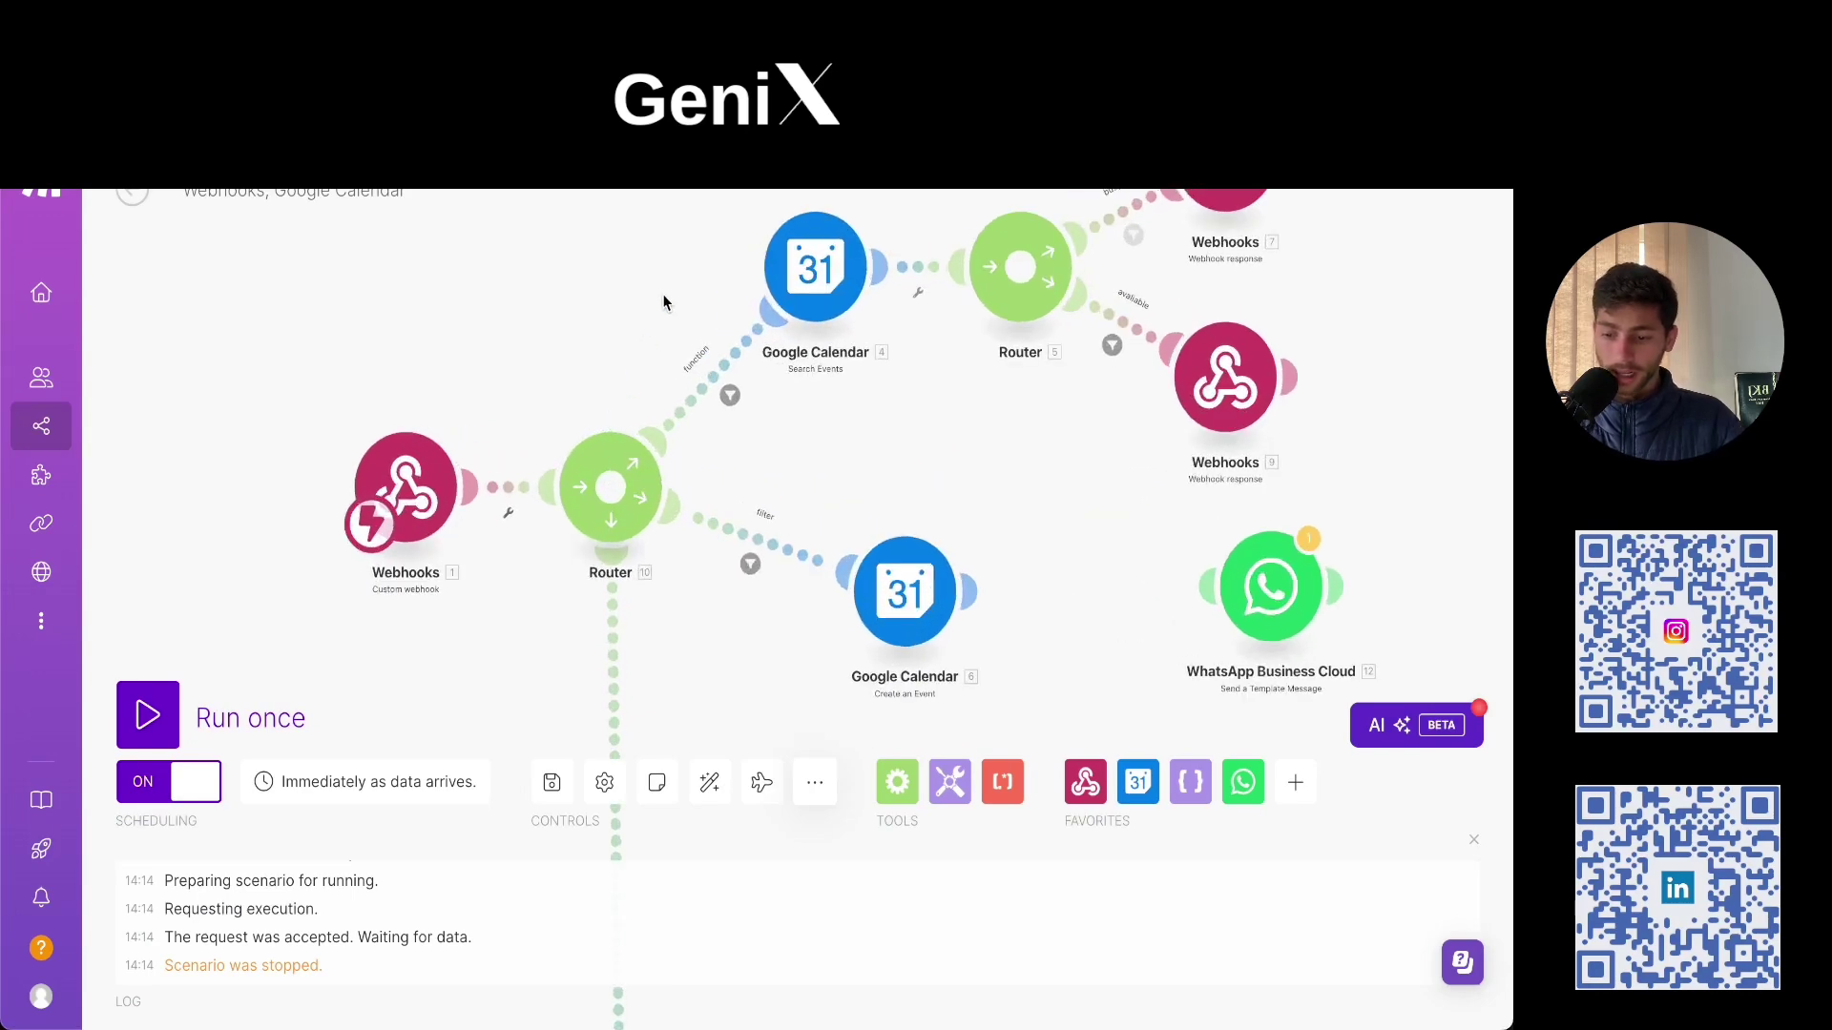
pyautogui.moveTo(662, 298); pyautogui.dragTo(511, 346)
pyautogui.scroll(-3, 783, 372)
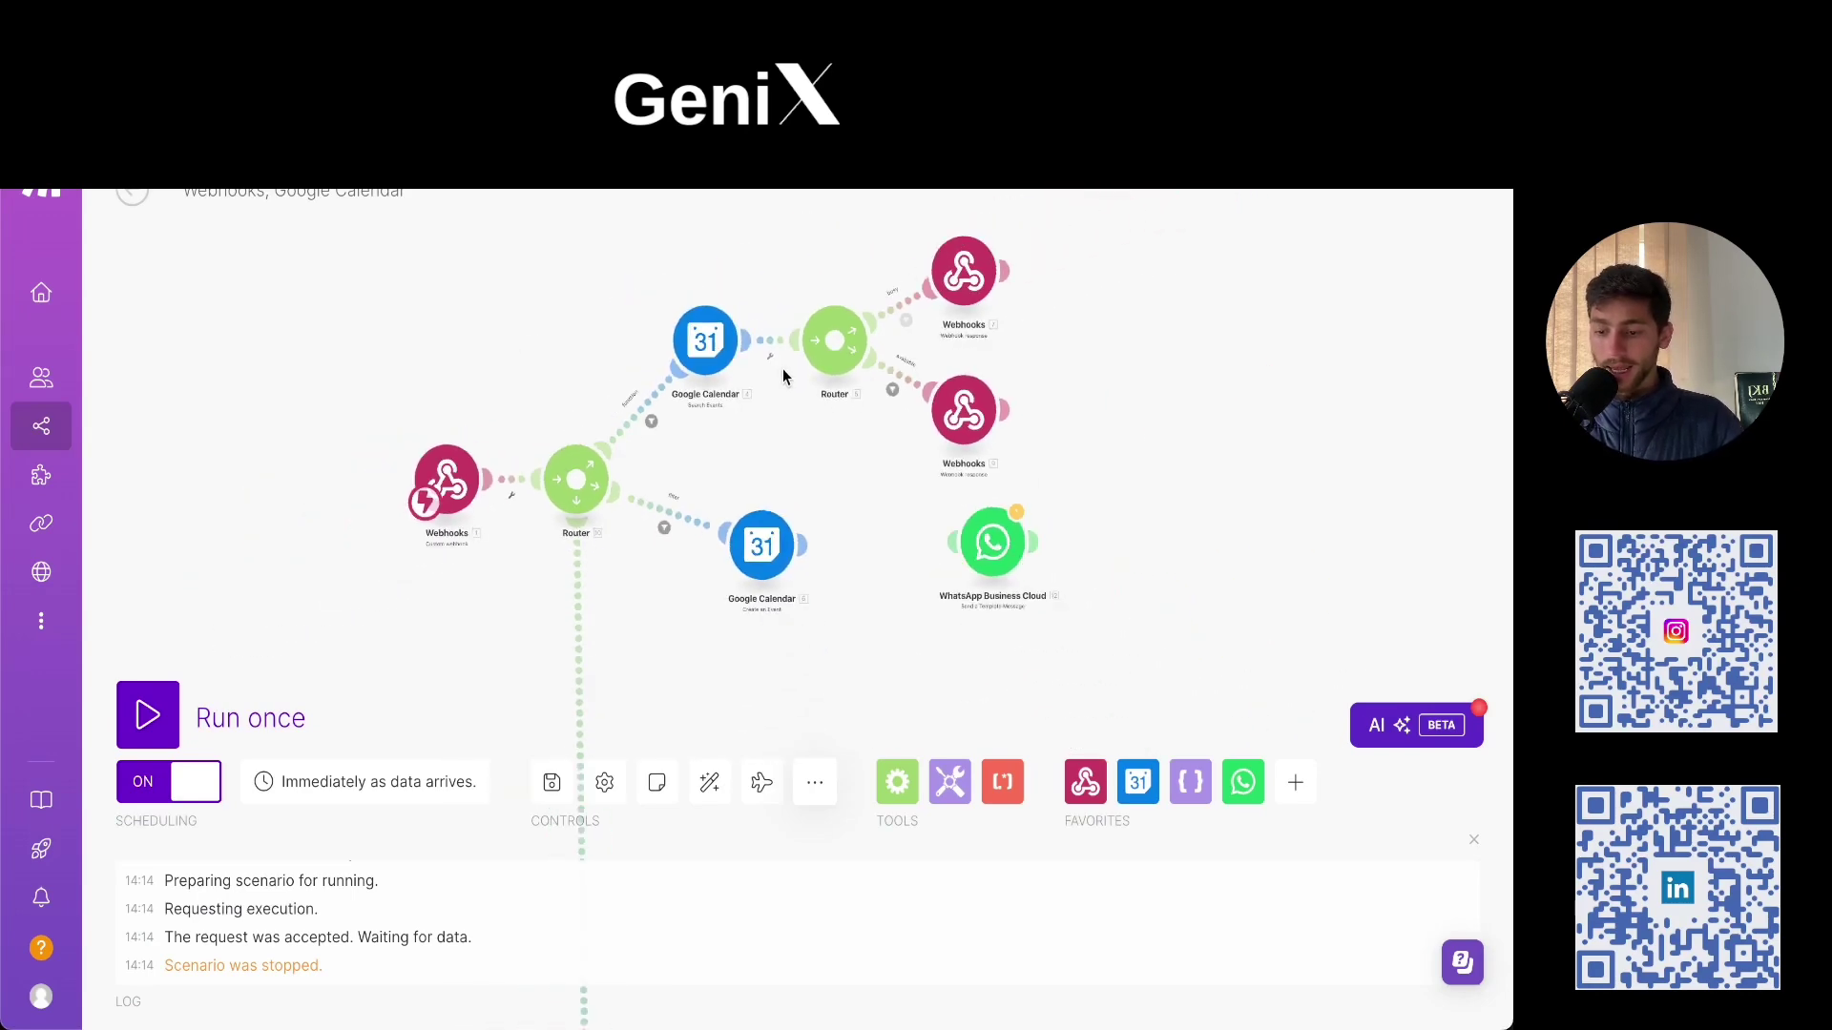
pyautogui.moveTo(539, 322); pyautogui.dragTo(715, 347)
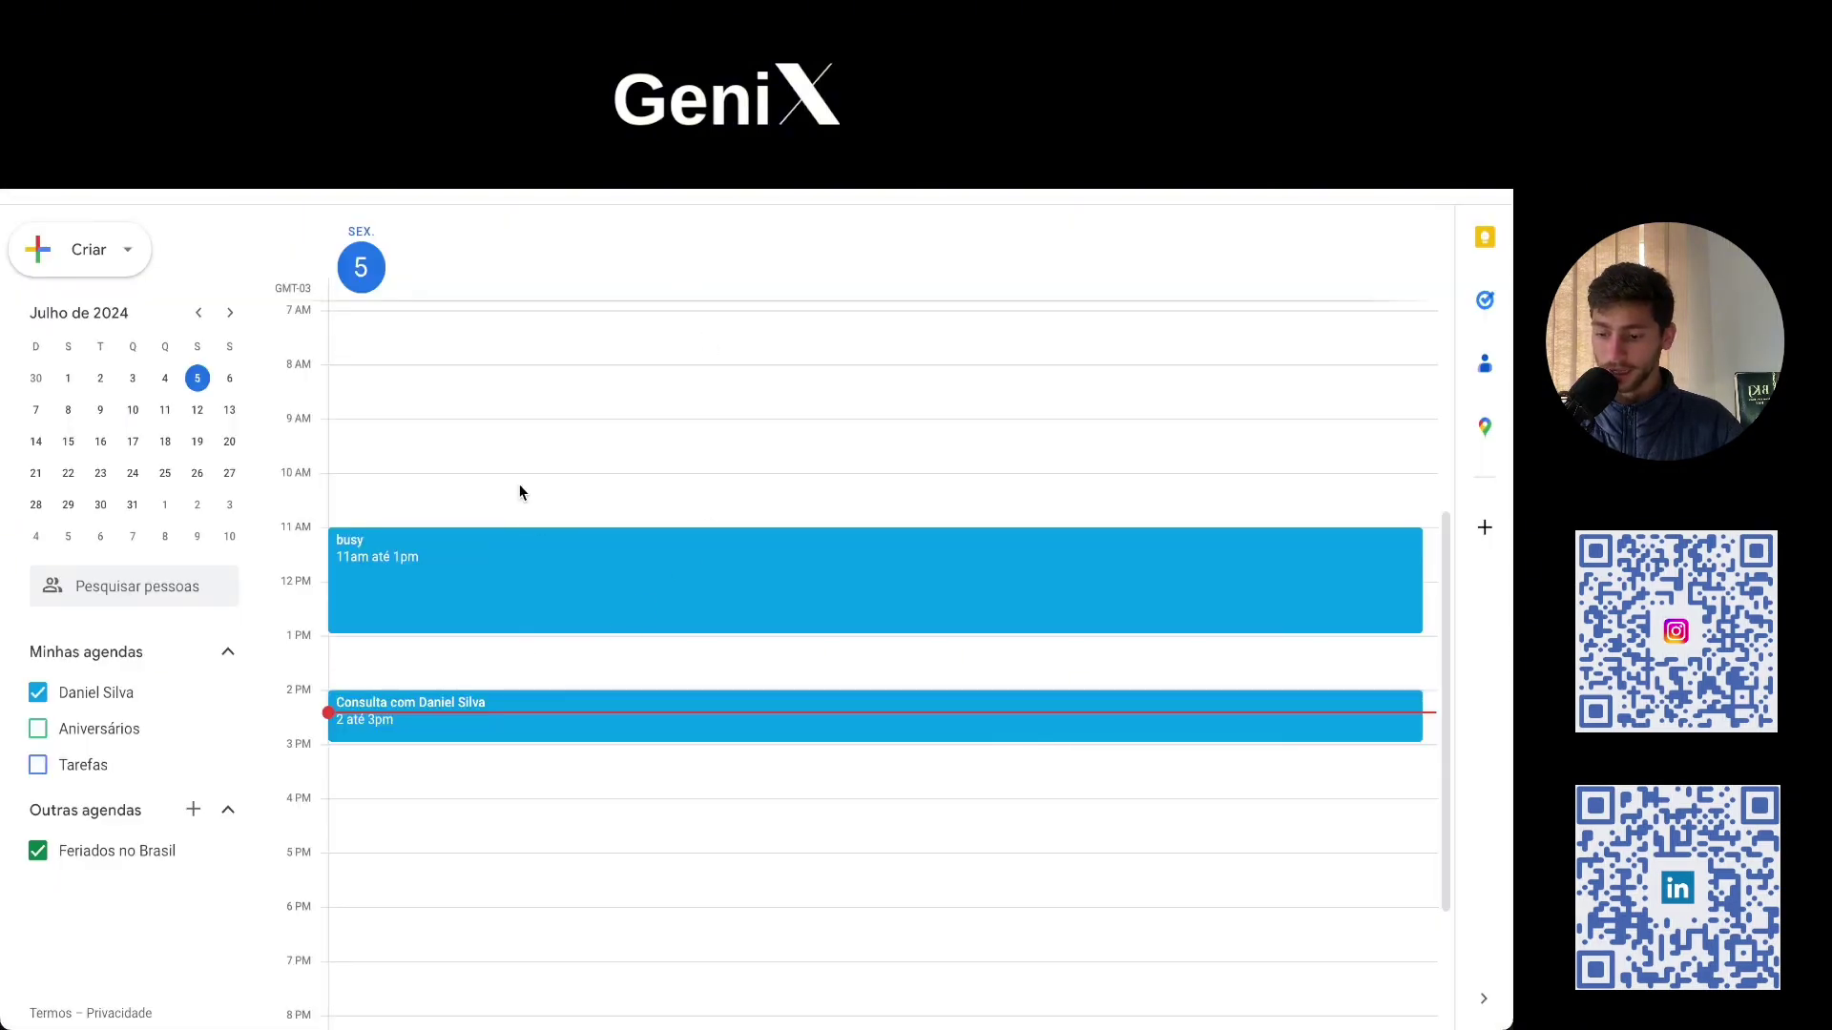
# Step: Switch to Google Calendar and review the 5 July schedule, opening and discarding a draft event for 1:00pm to 2:00pm
pyautogui.click(525, 649)
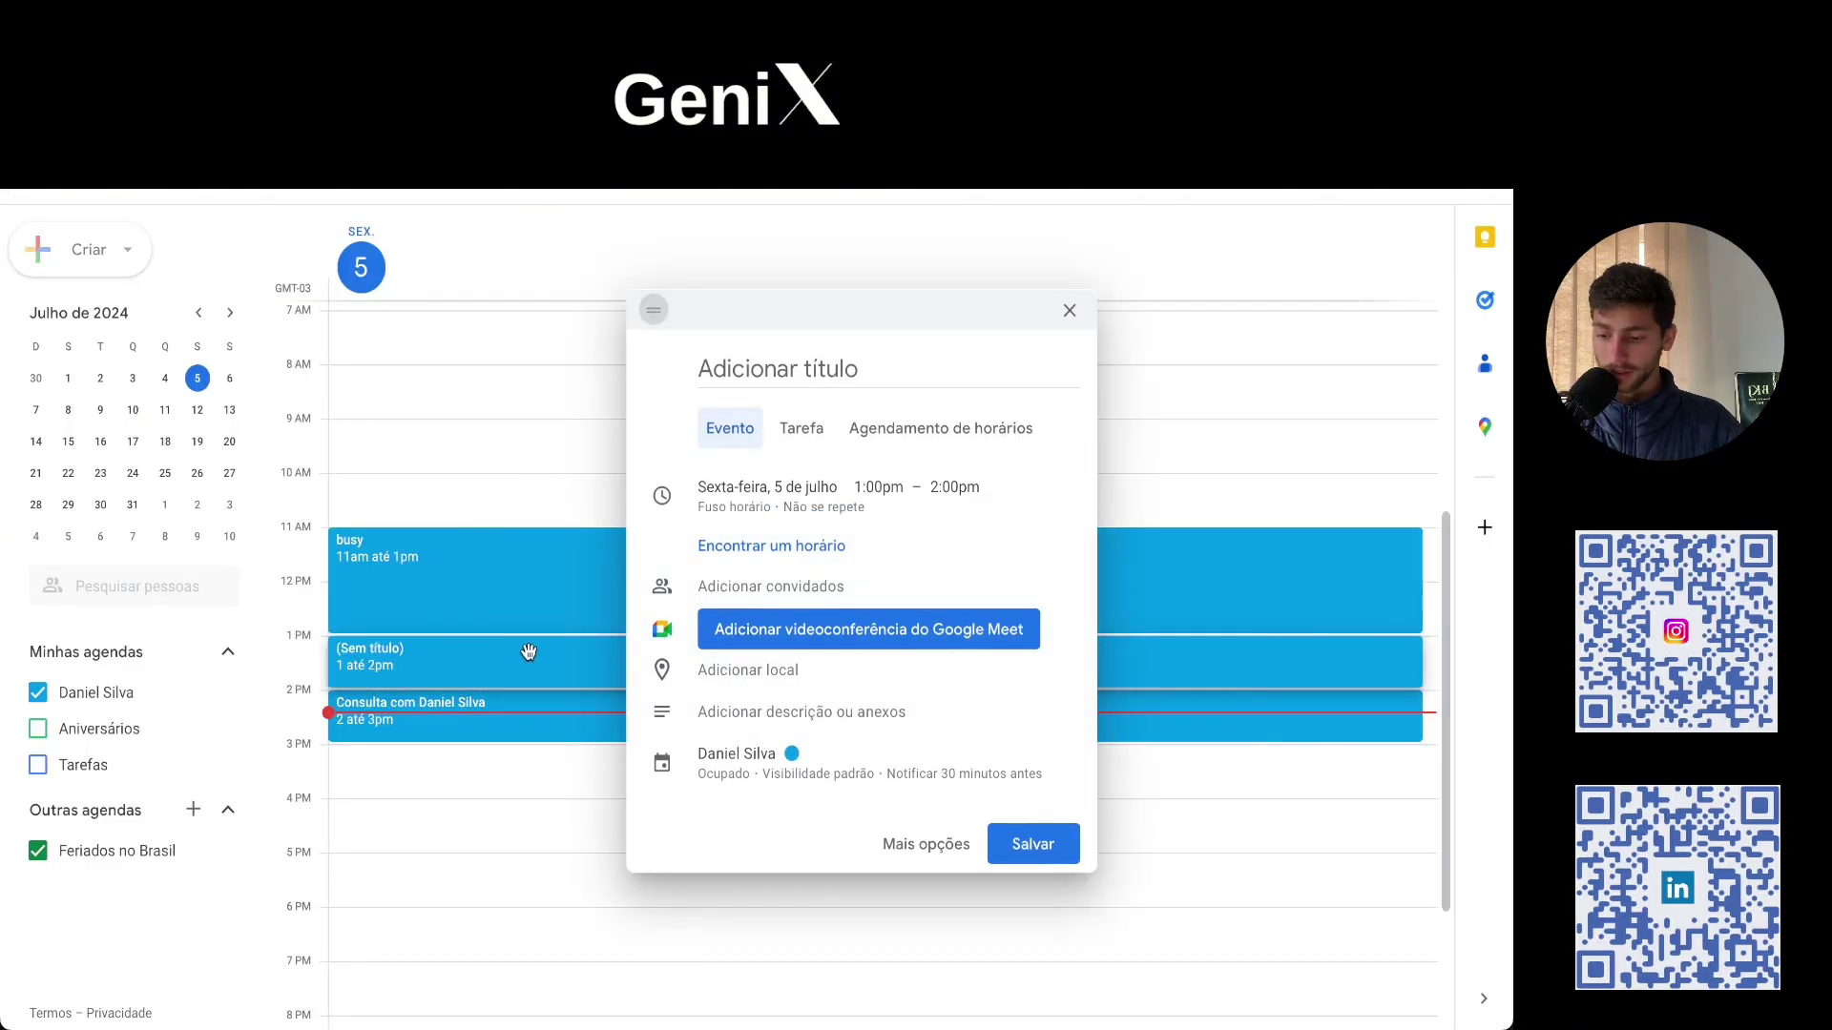
pyautogui.click(1069, 310)
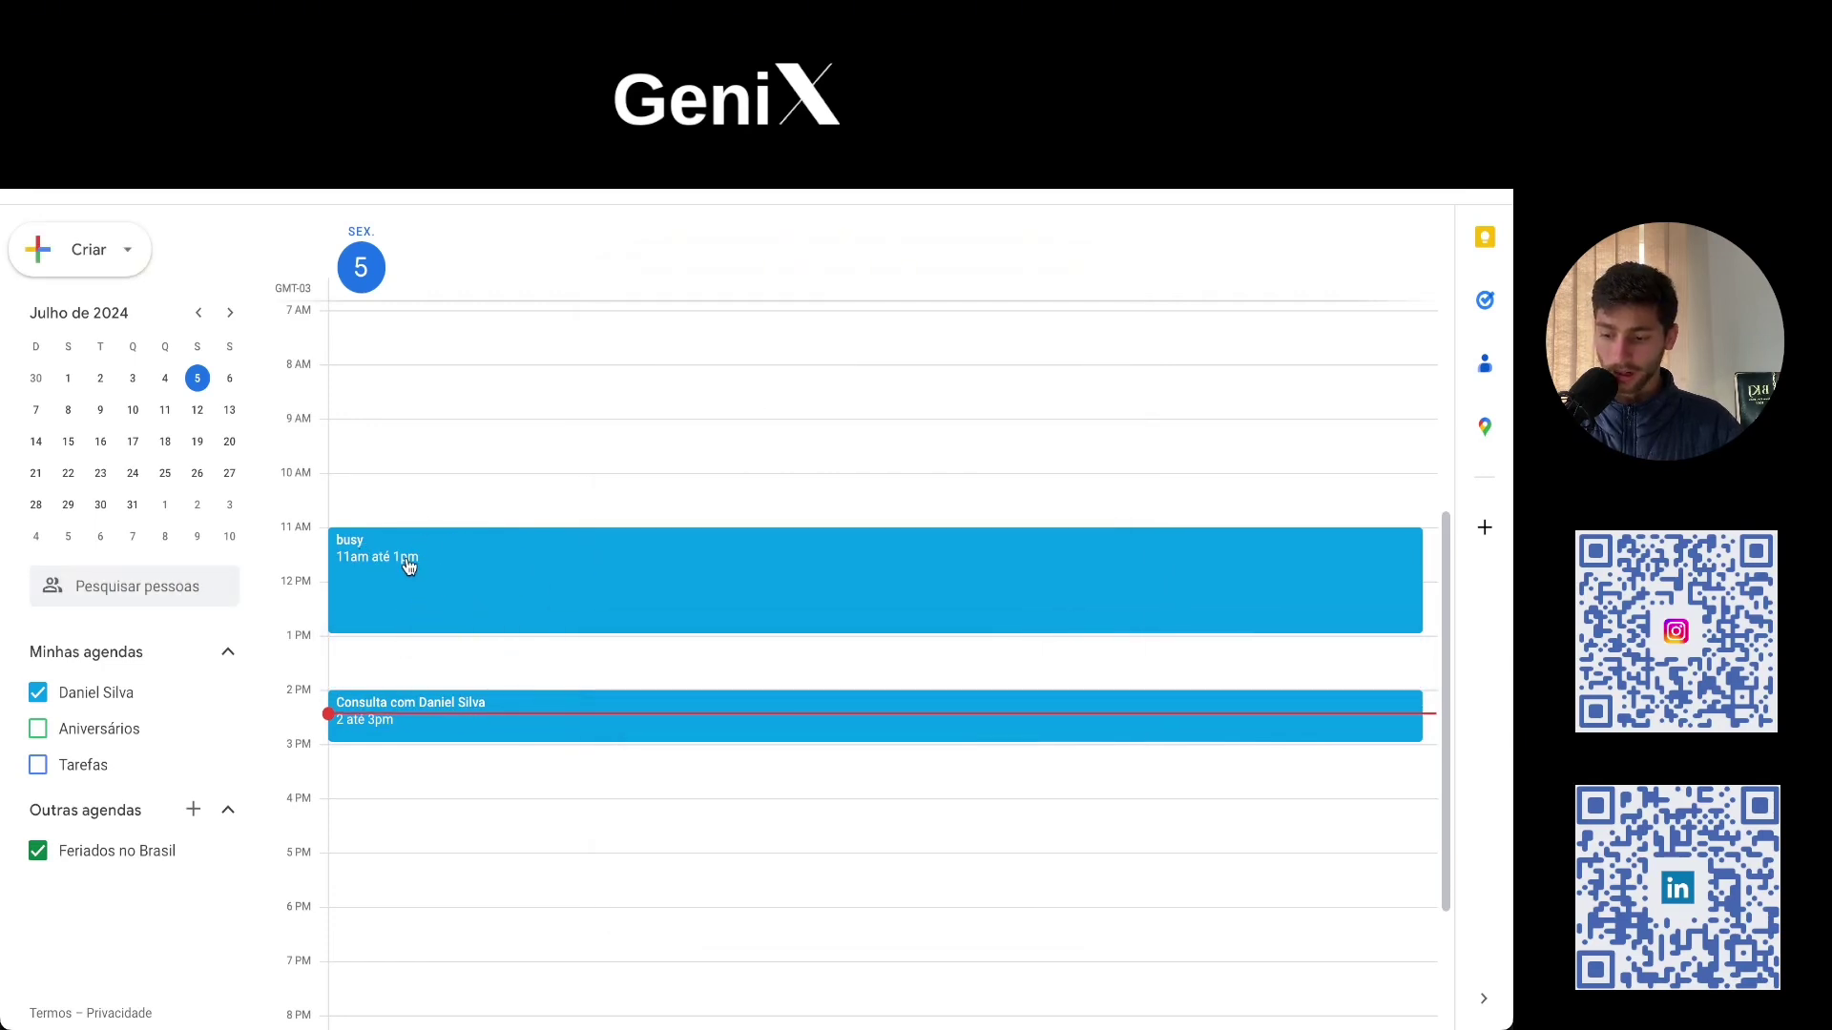
pyautogui.scroll(1, 343, 754)
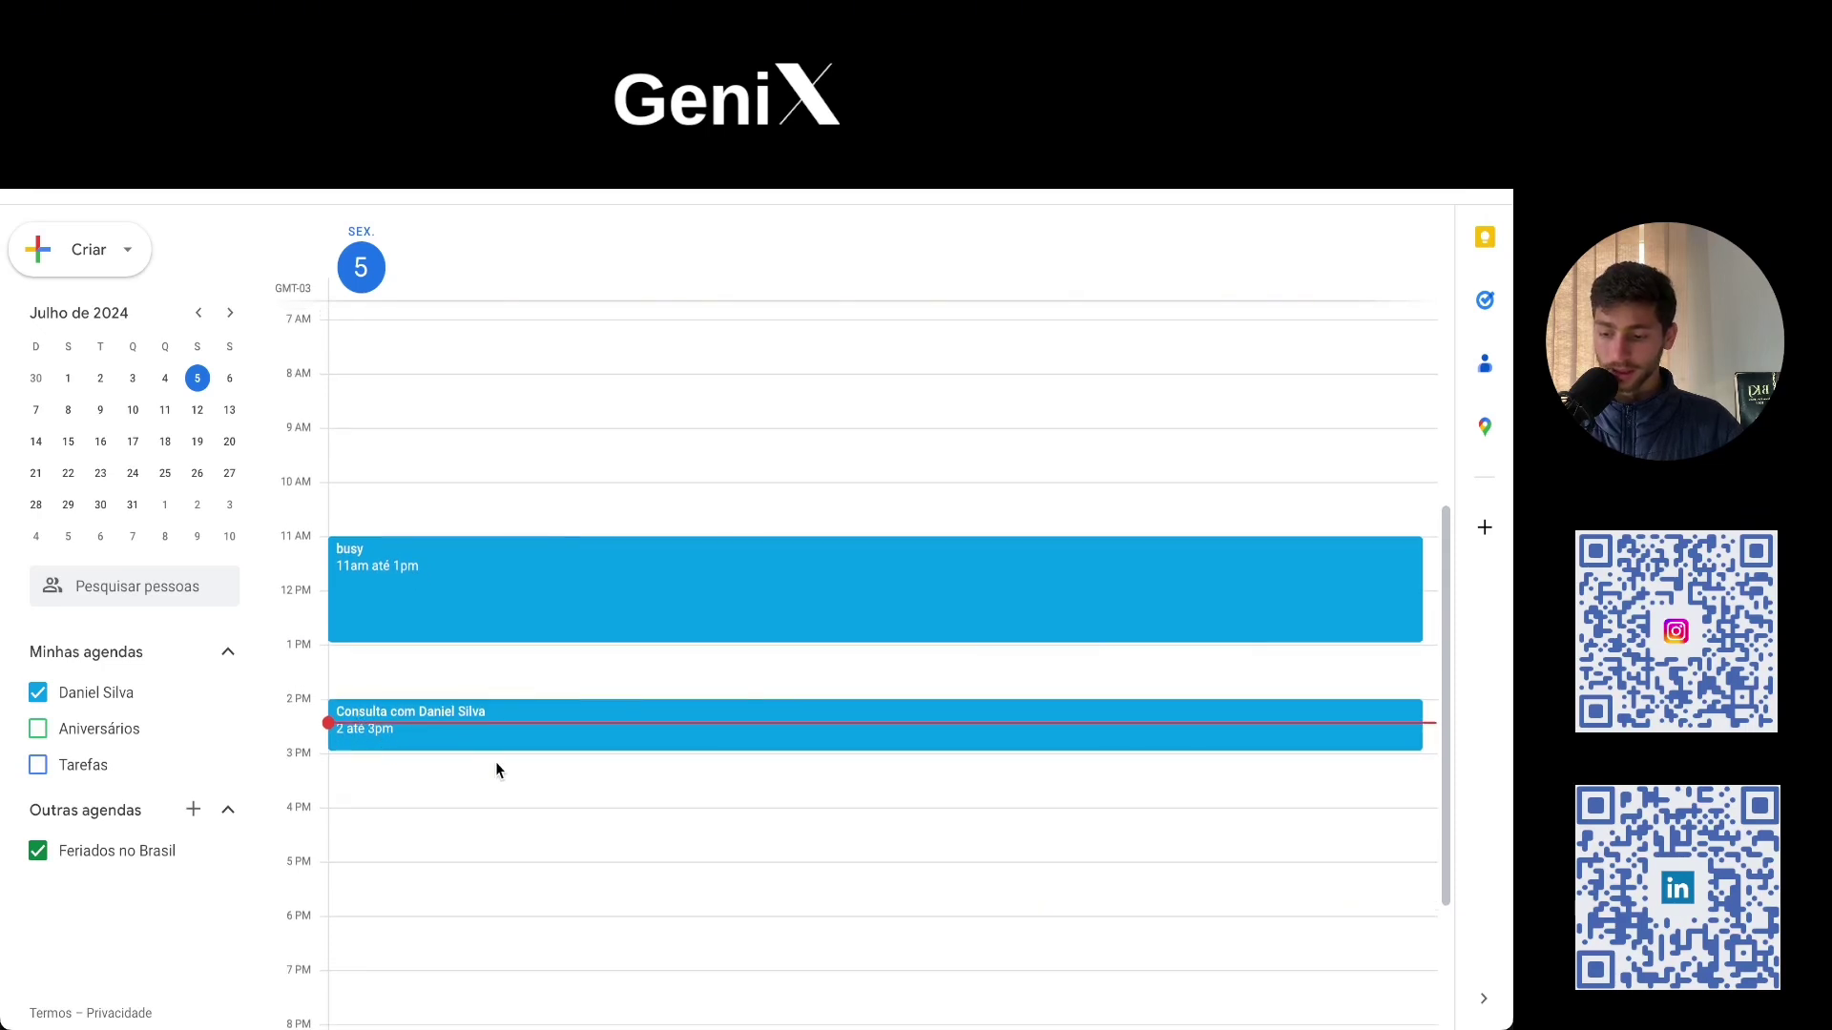
# Step: Switch back to Vapi and start a test call with the Maisa Appointment assistant, enabling and disabling the mute control
pyautogui.hotkey('alt', 'Tab')
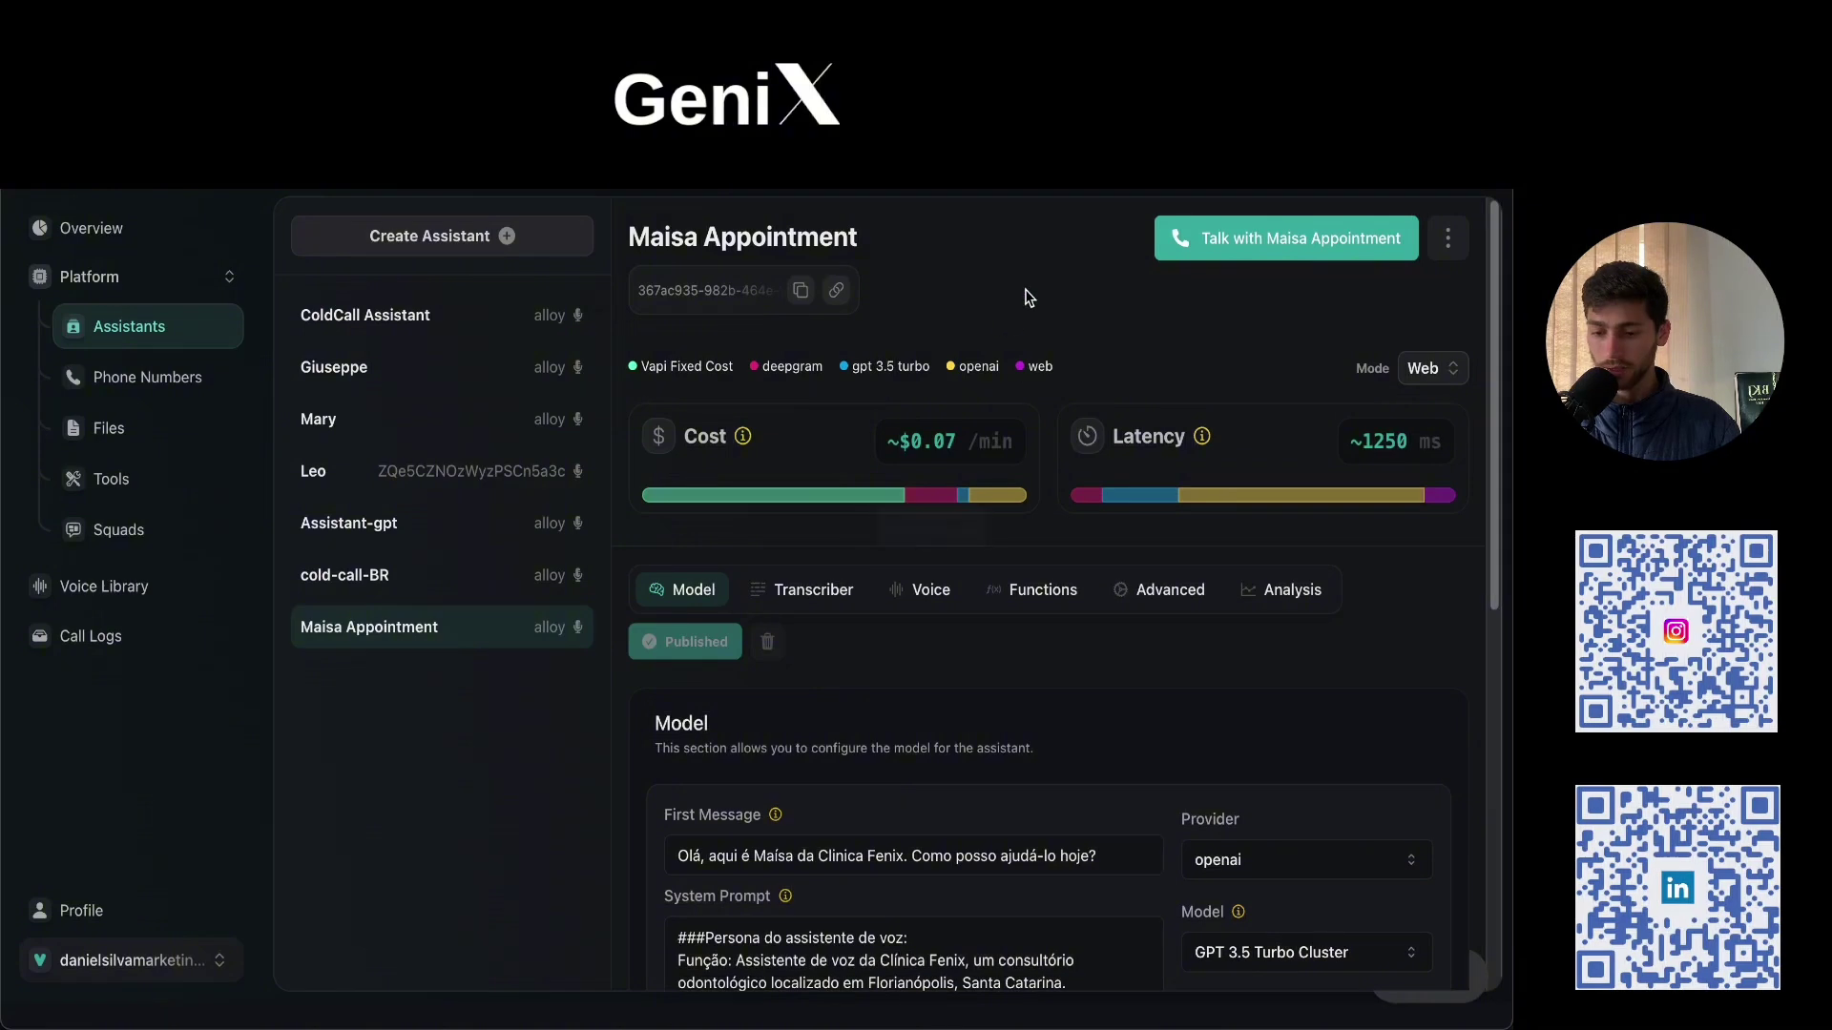
pyautogui.click(1238, 246)
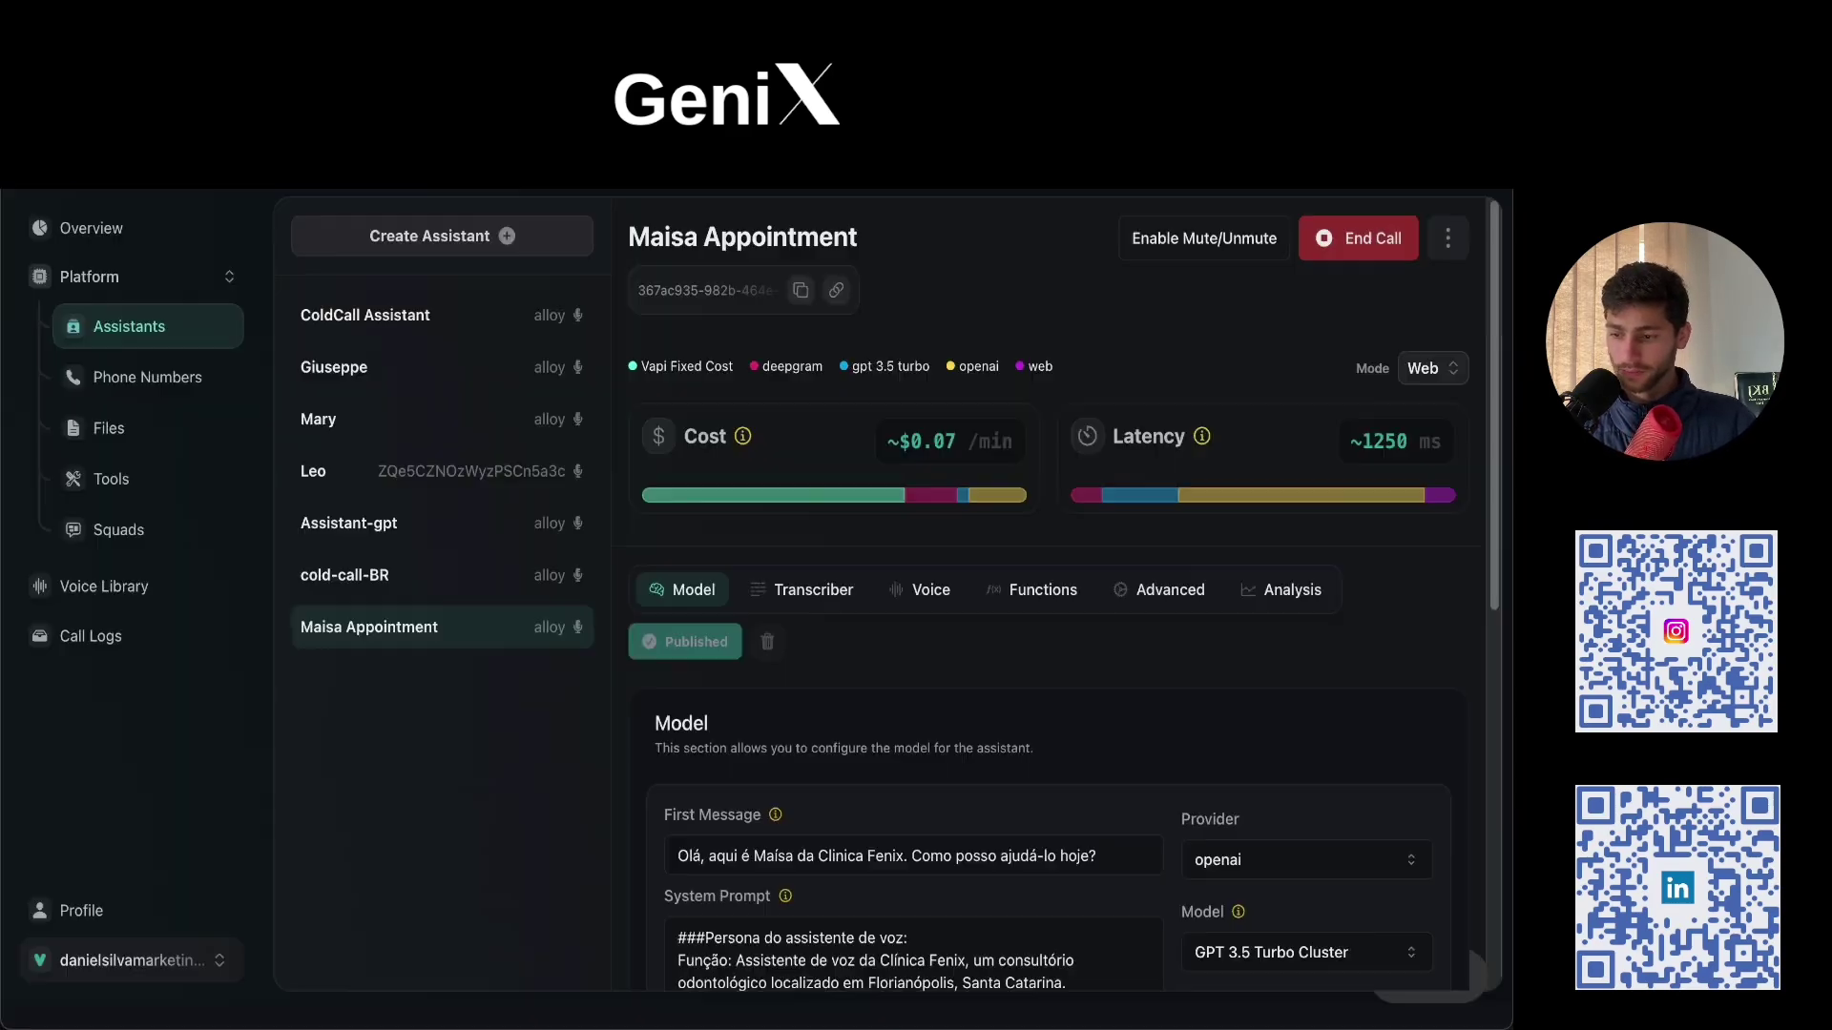
pyautogui.click(1241, 244)
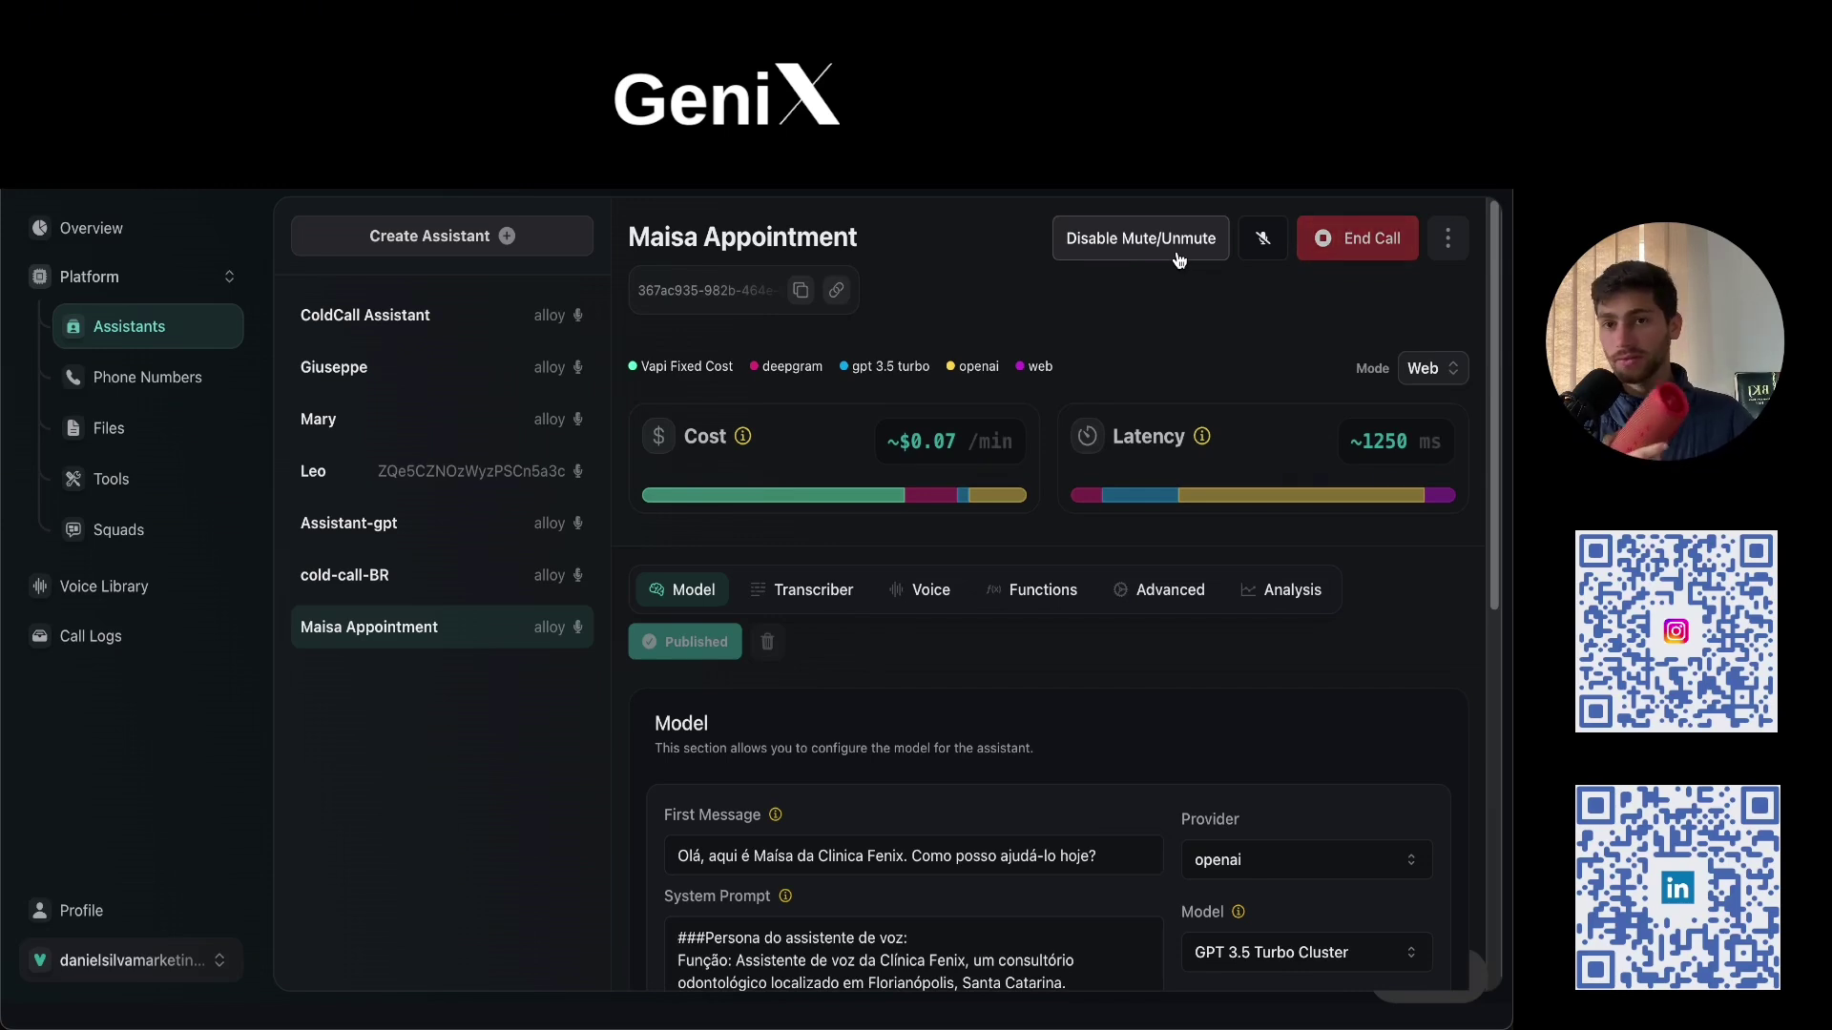
pyautogui.click(1179, 257)
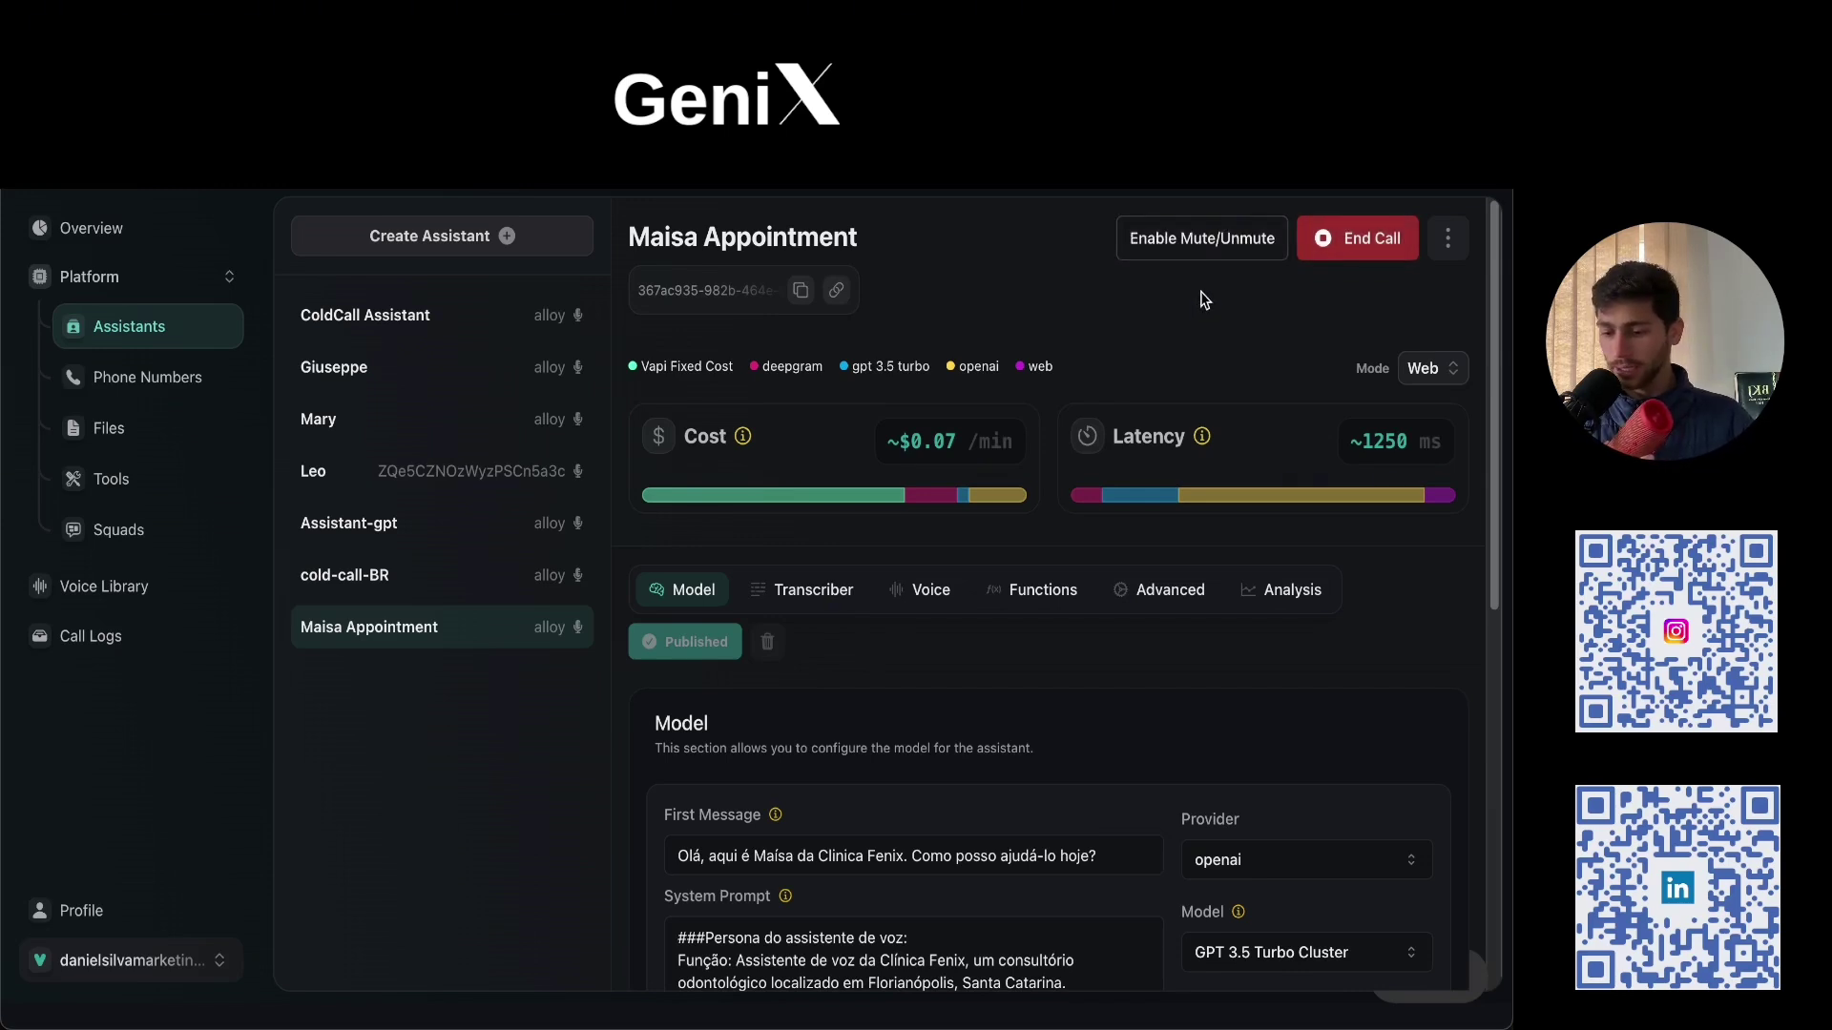
# Step: Toggle the mute control during the Maisa Appointment call, check the 5 July schedule in Google Calendar, and leave the mute control enabled in Vapi
pyautogui.click(1199, 256)
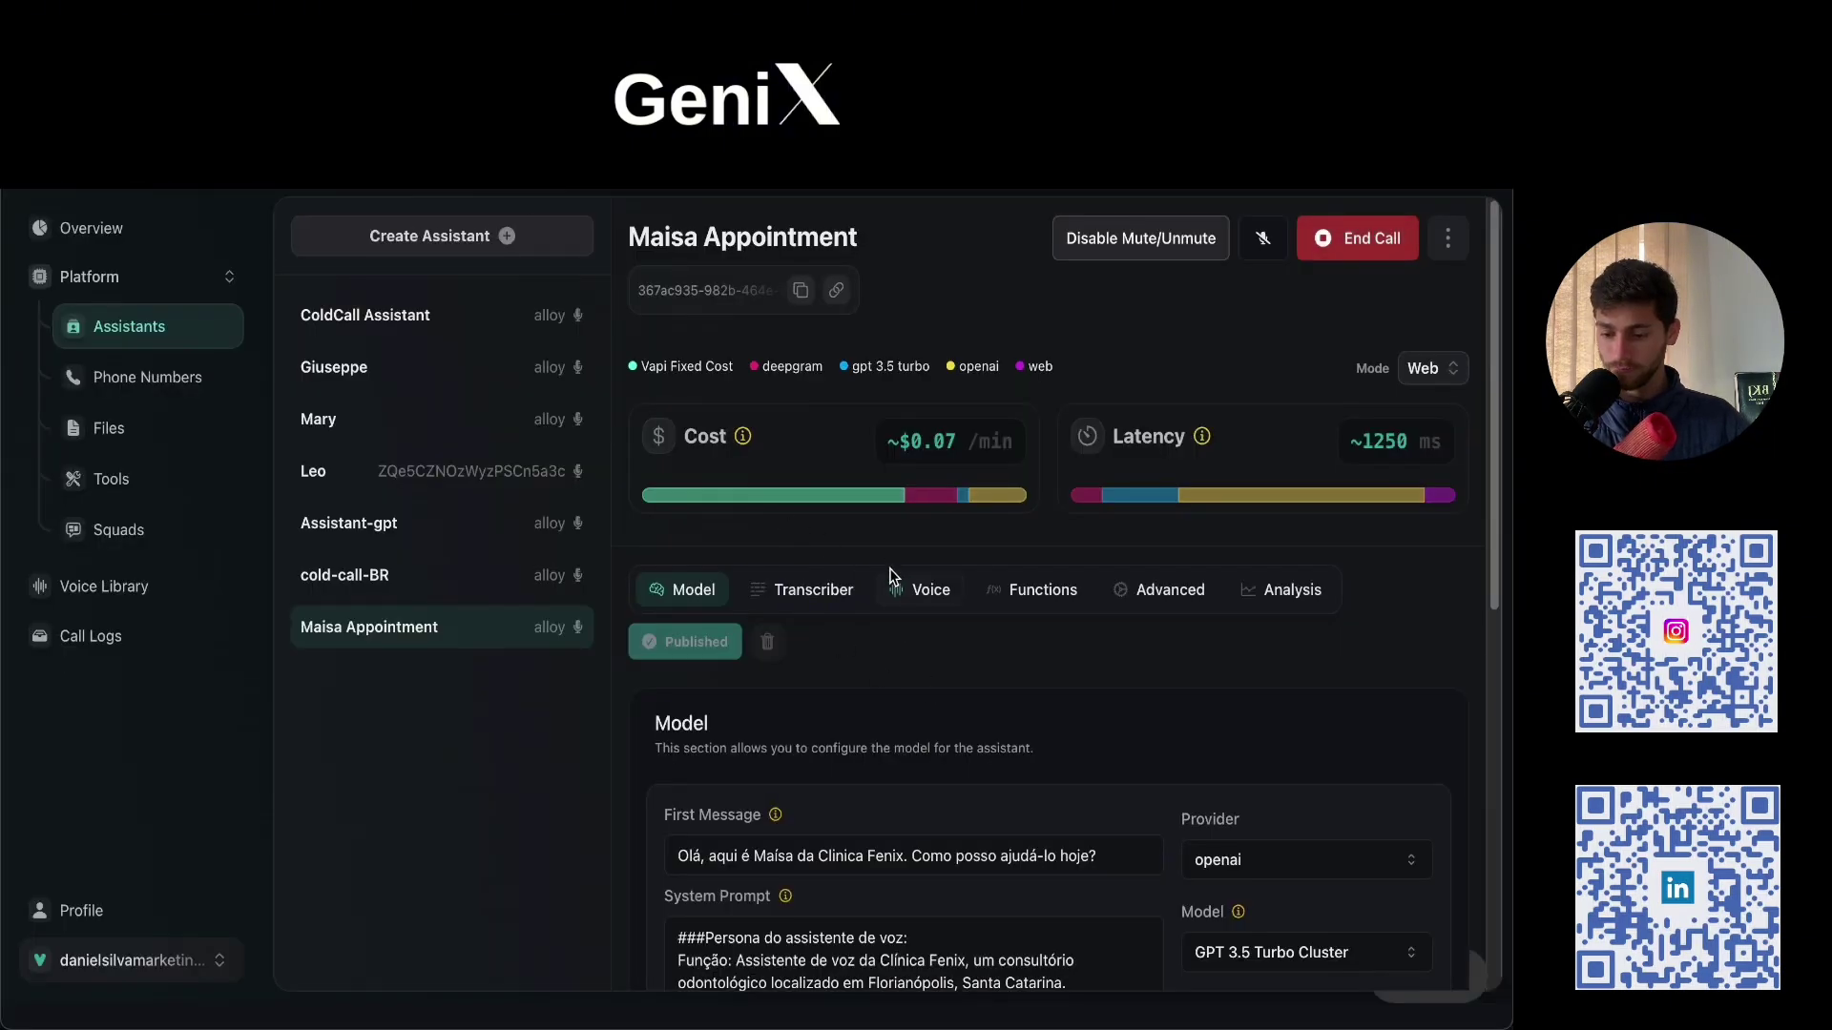
pyautogui.click(1141, 229)
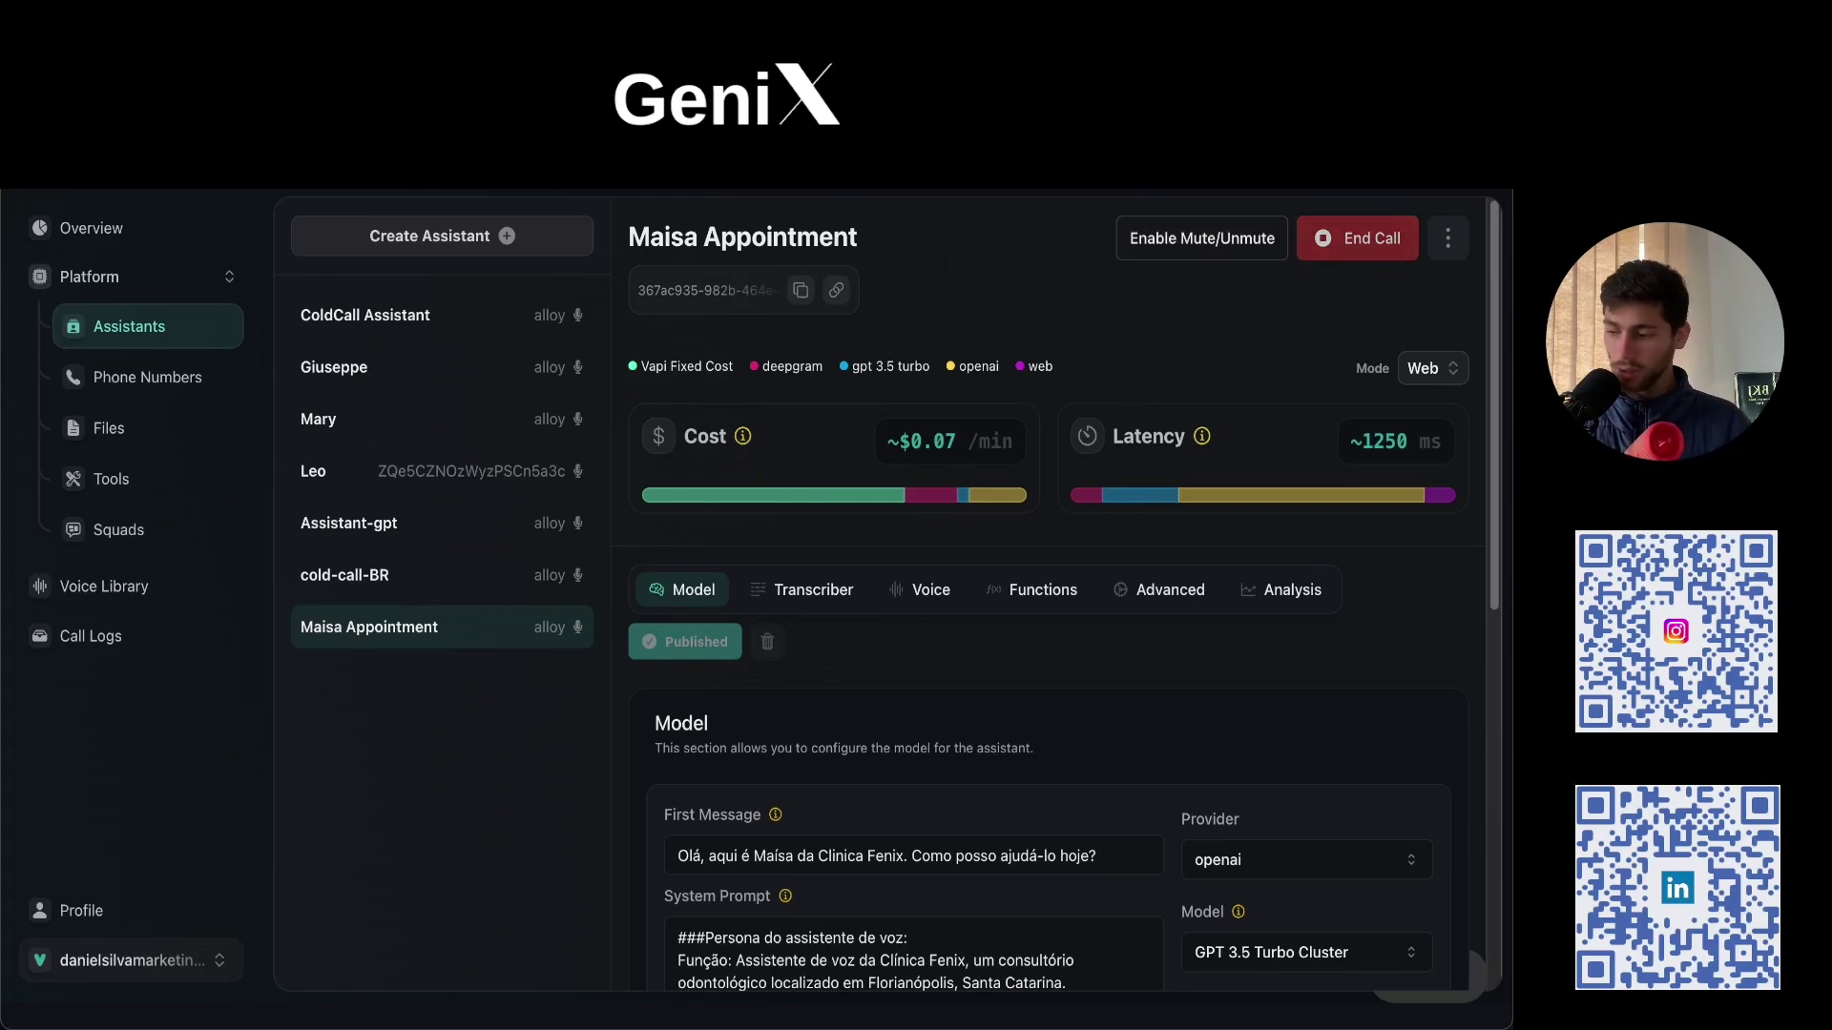
pyautogui.hotkey('ctrl', 'Tab')
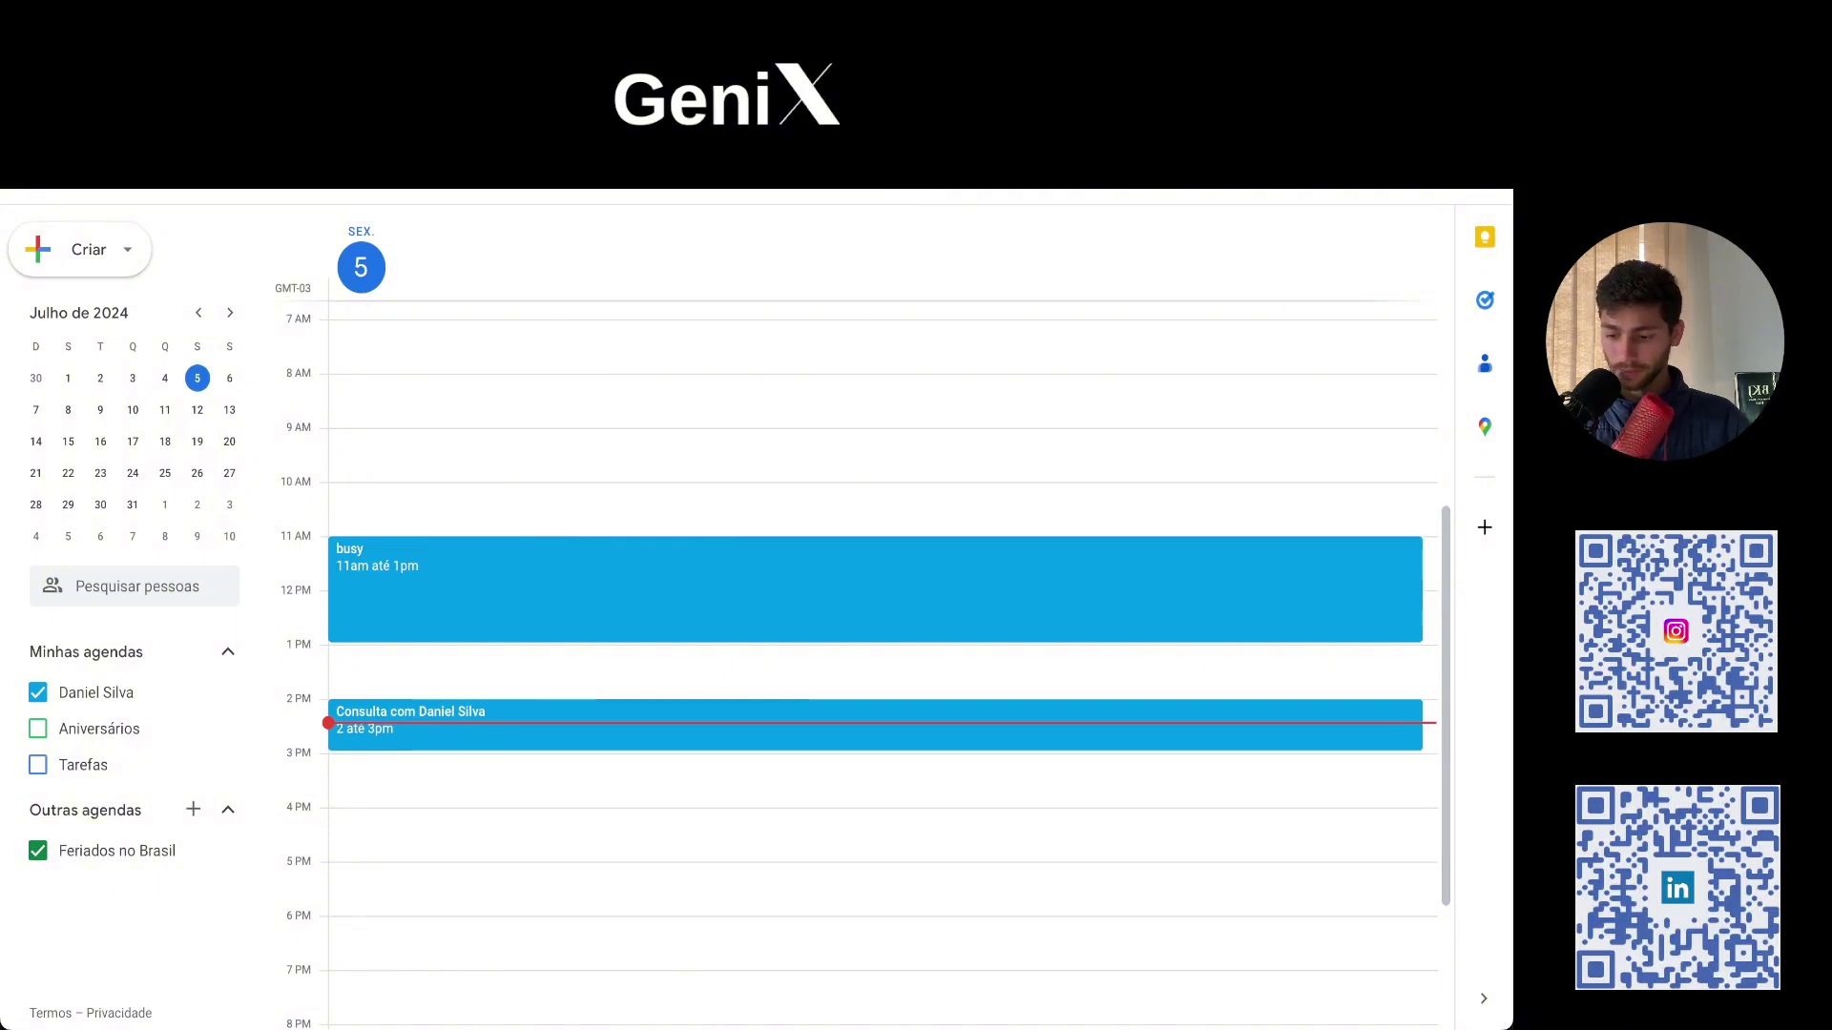
pyautogui.hotkey('alt', 'Tab')
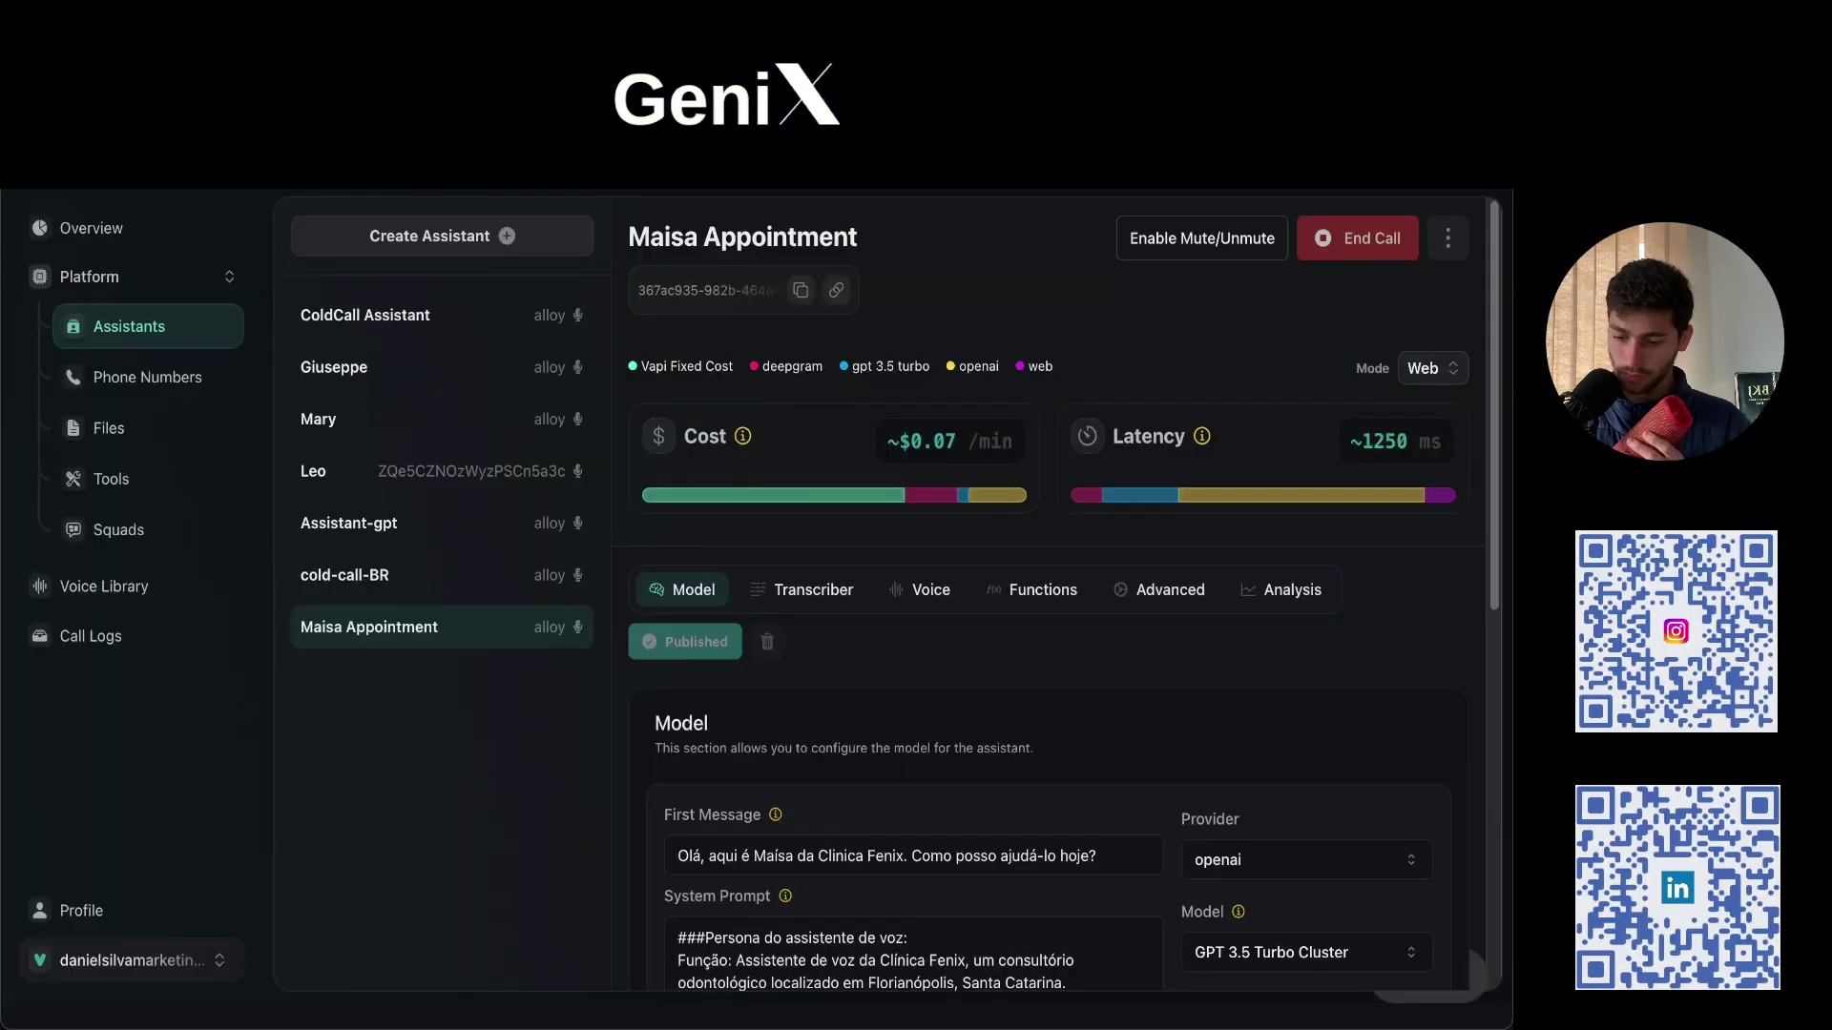
pyautogui.click(1202, 237)
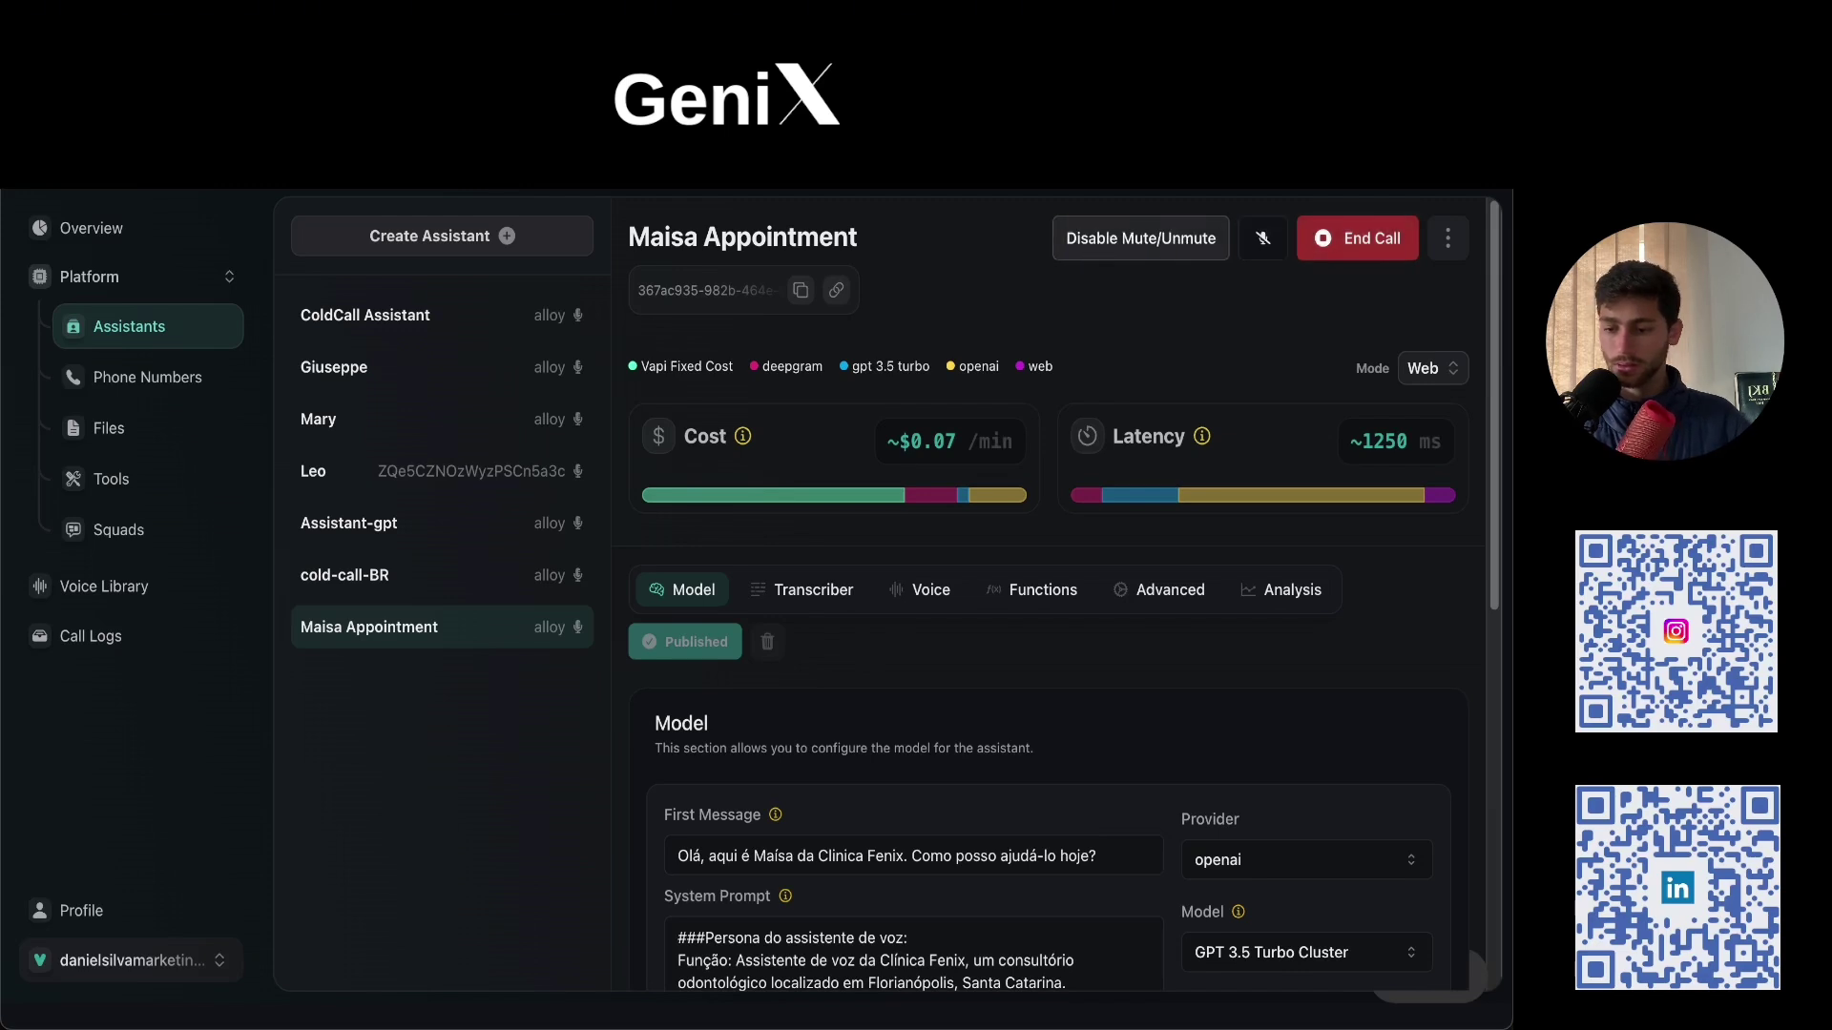
# Step: Switch to Make and run the scenario once, toggling the mute control in Vapi to continue the test call
pyautogui.hotkey('alt', 'Tab')
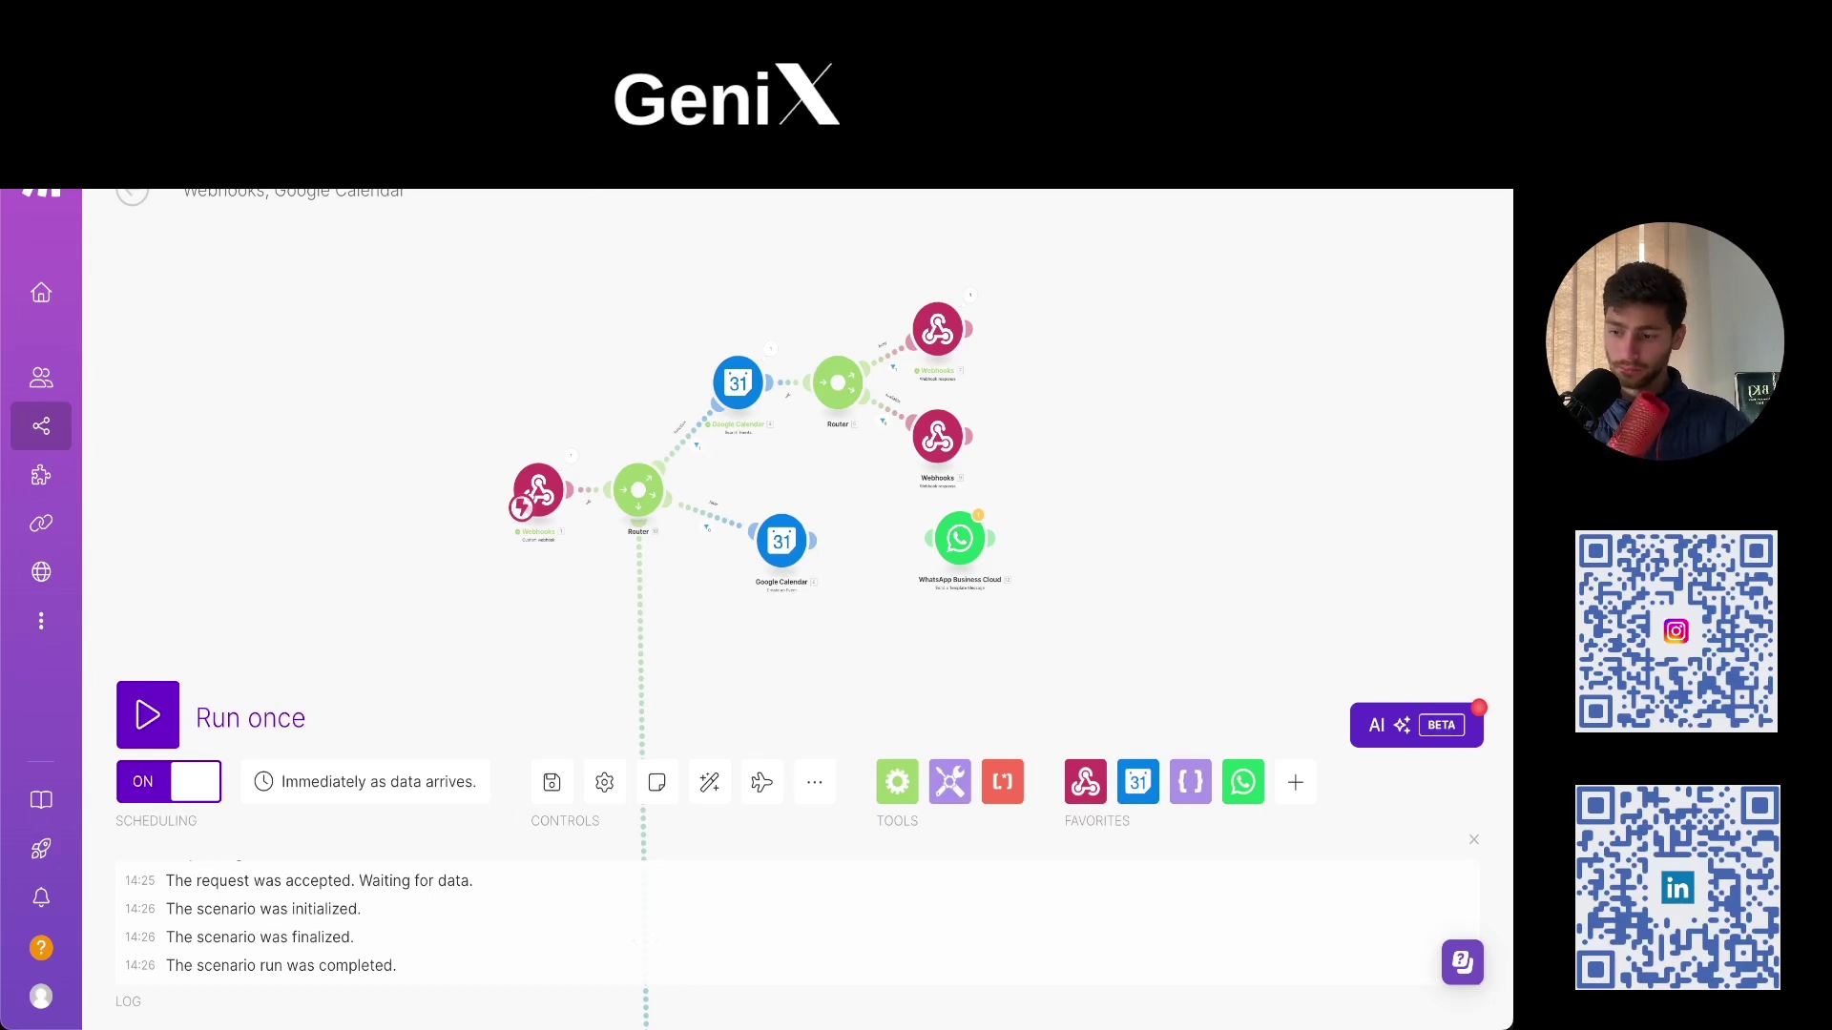
pyautogui.click(150, 716)
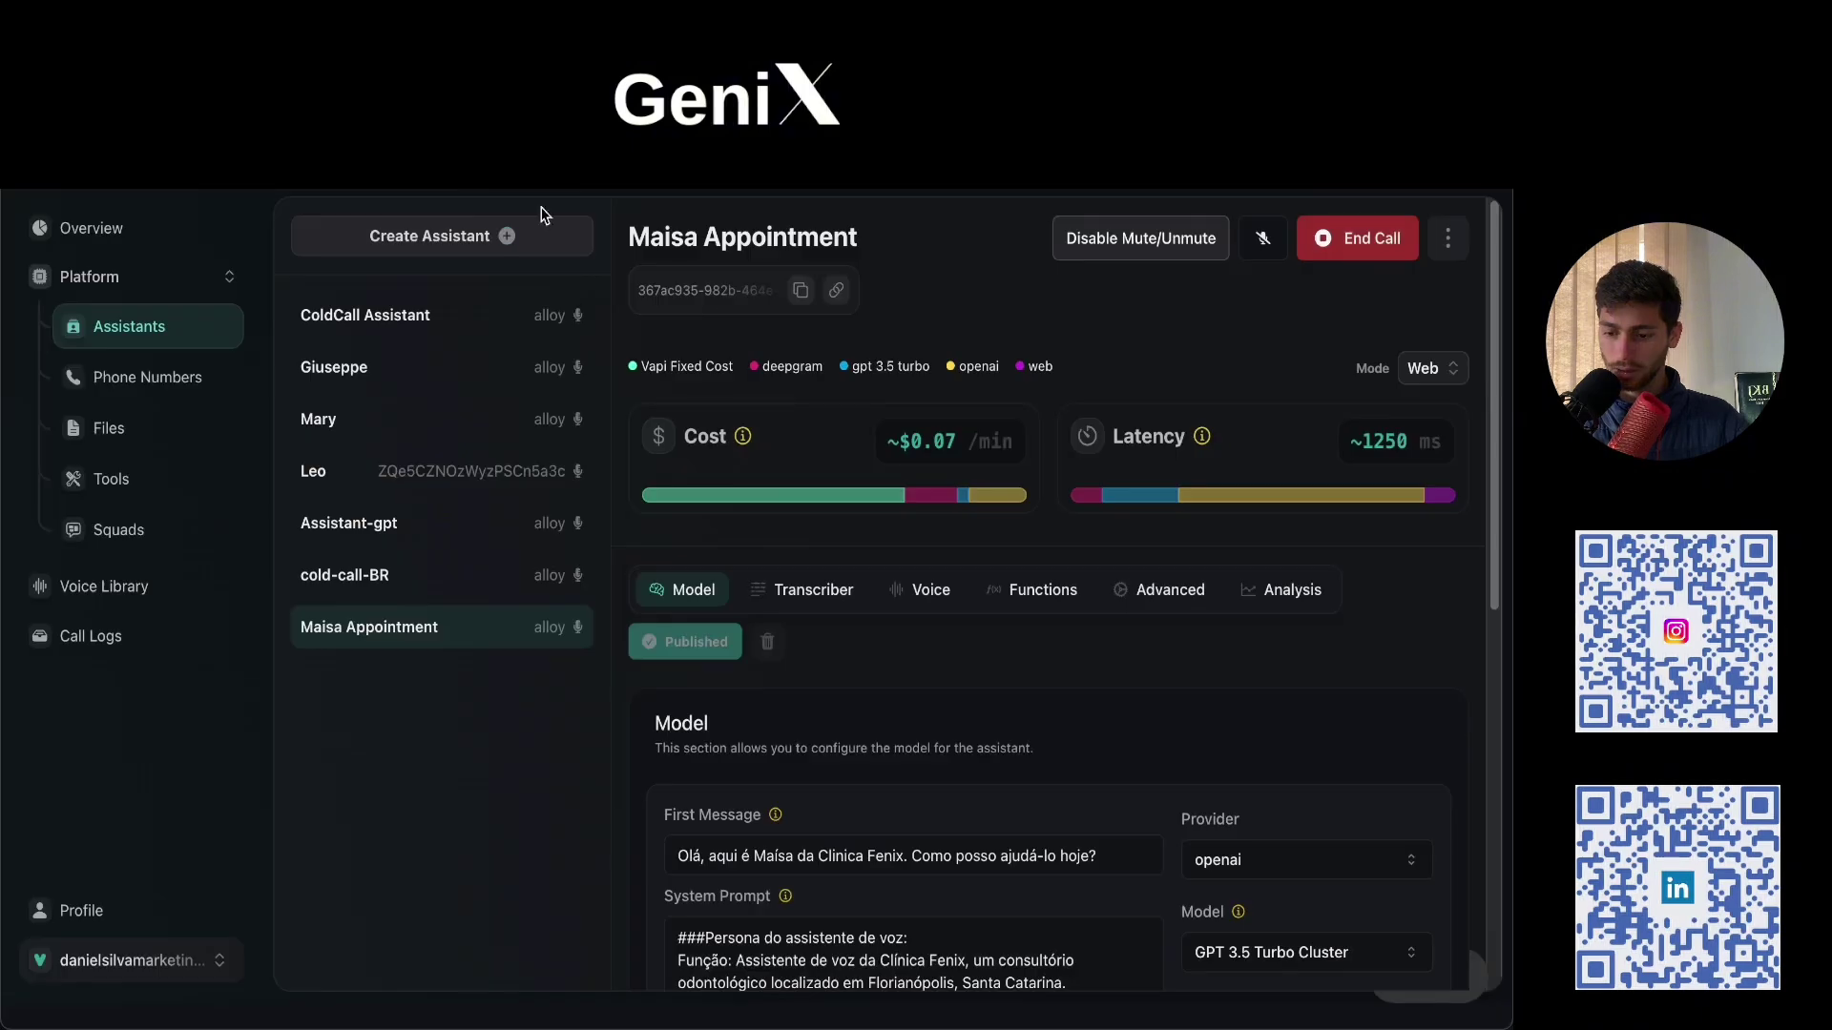
pyautogui.click(1100, 256)
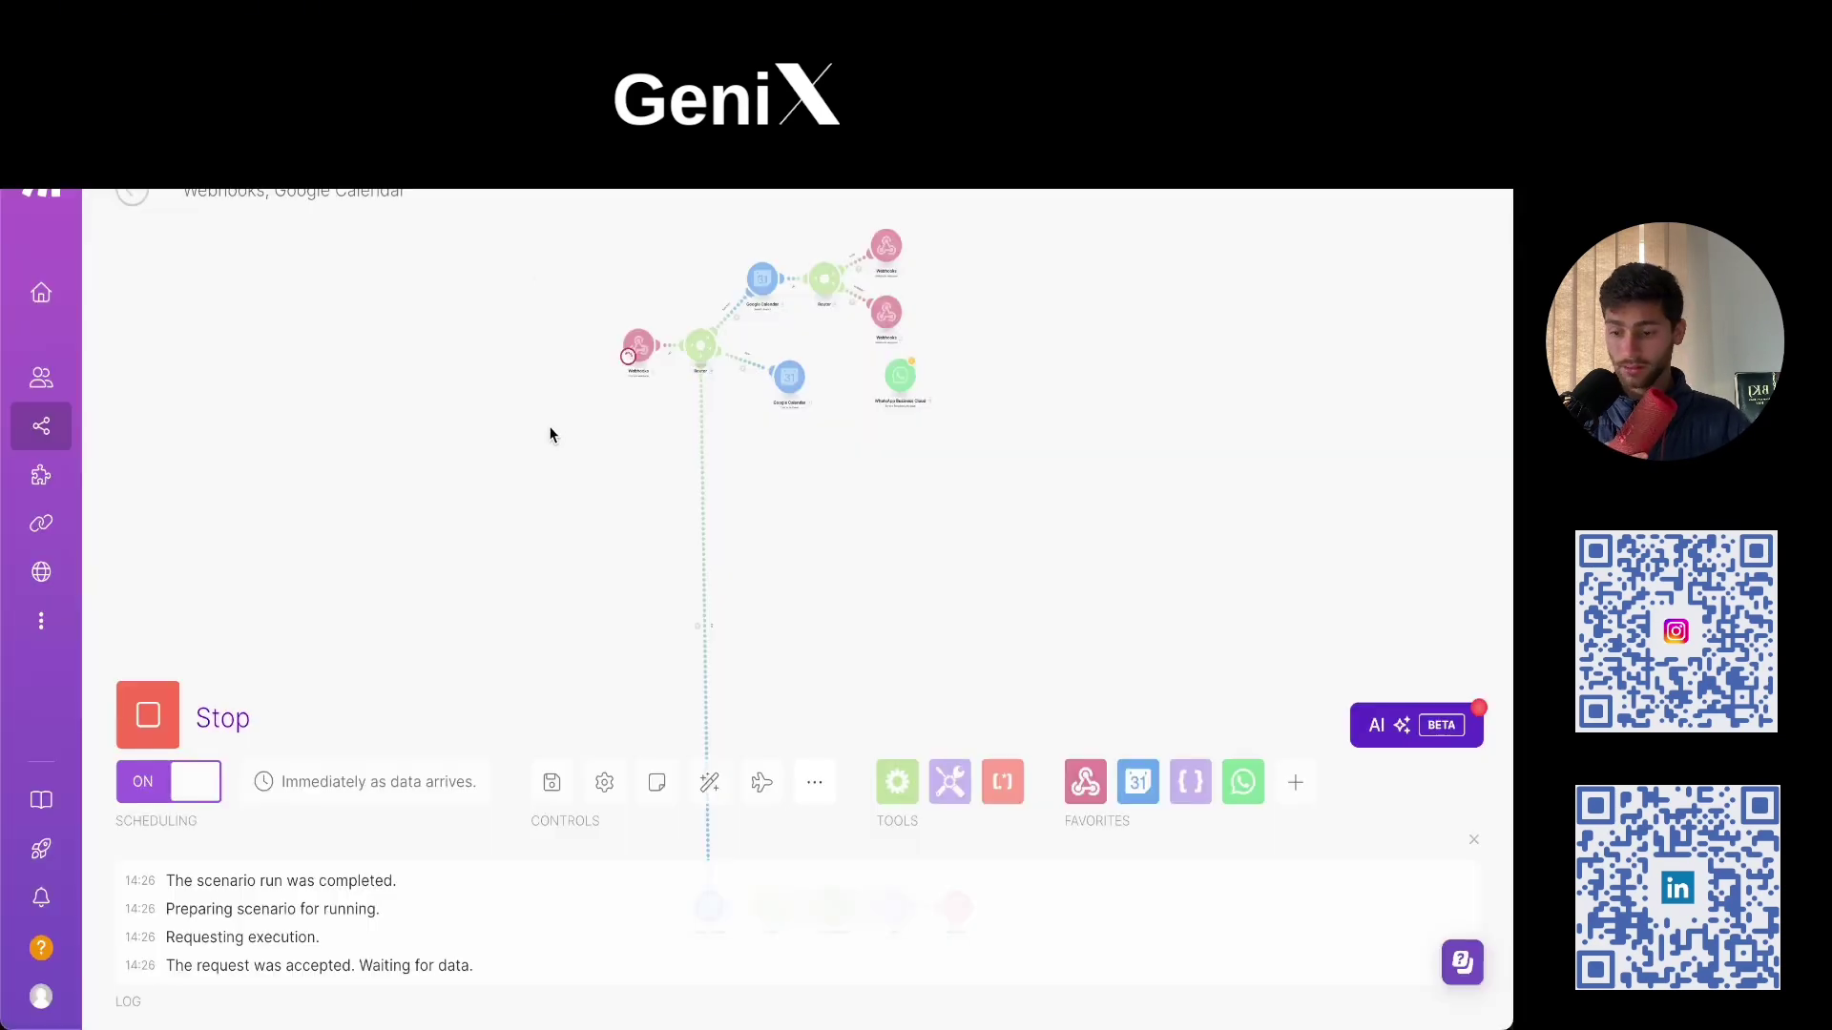
pyautogui.scroll(3, 552, 425)
pyautogui.moveTo(557, 451); pyautogui.dragTo(424, 561)
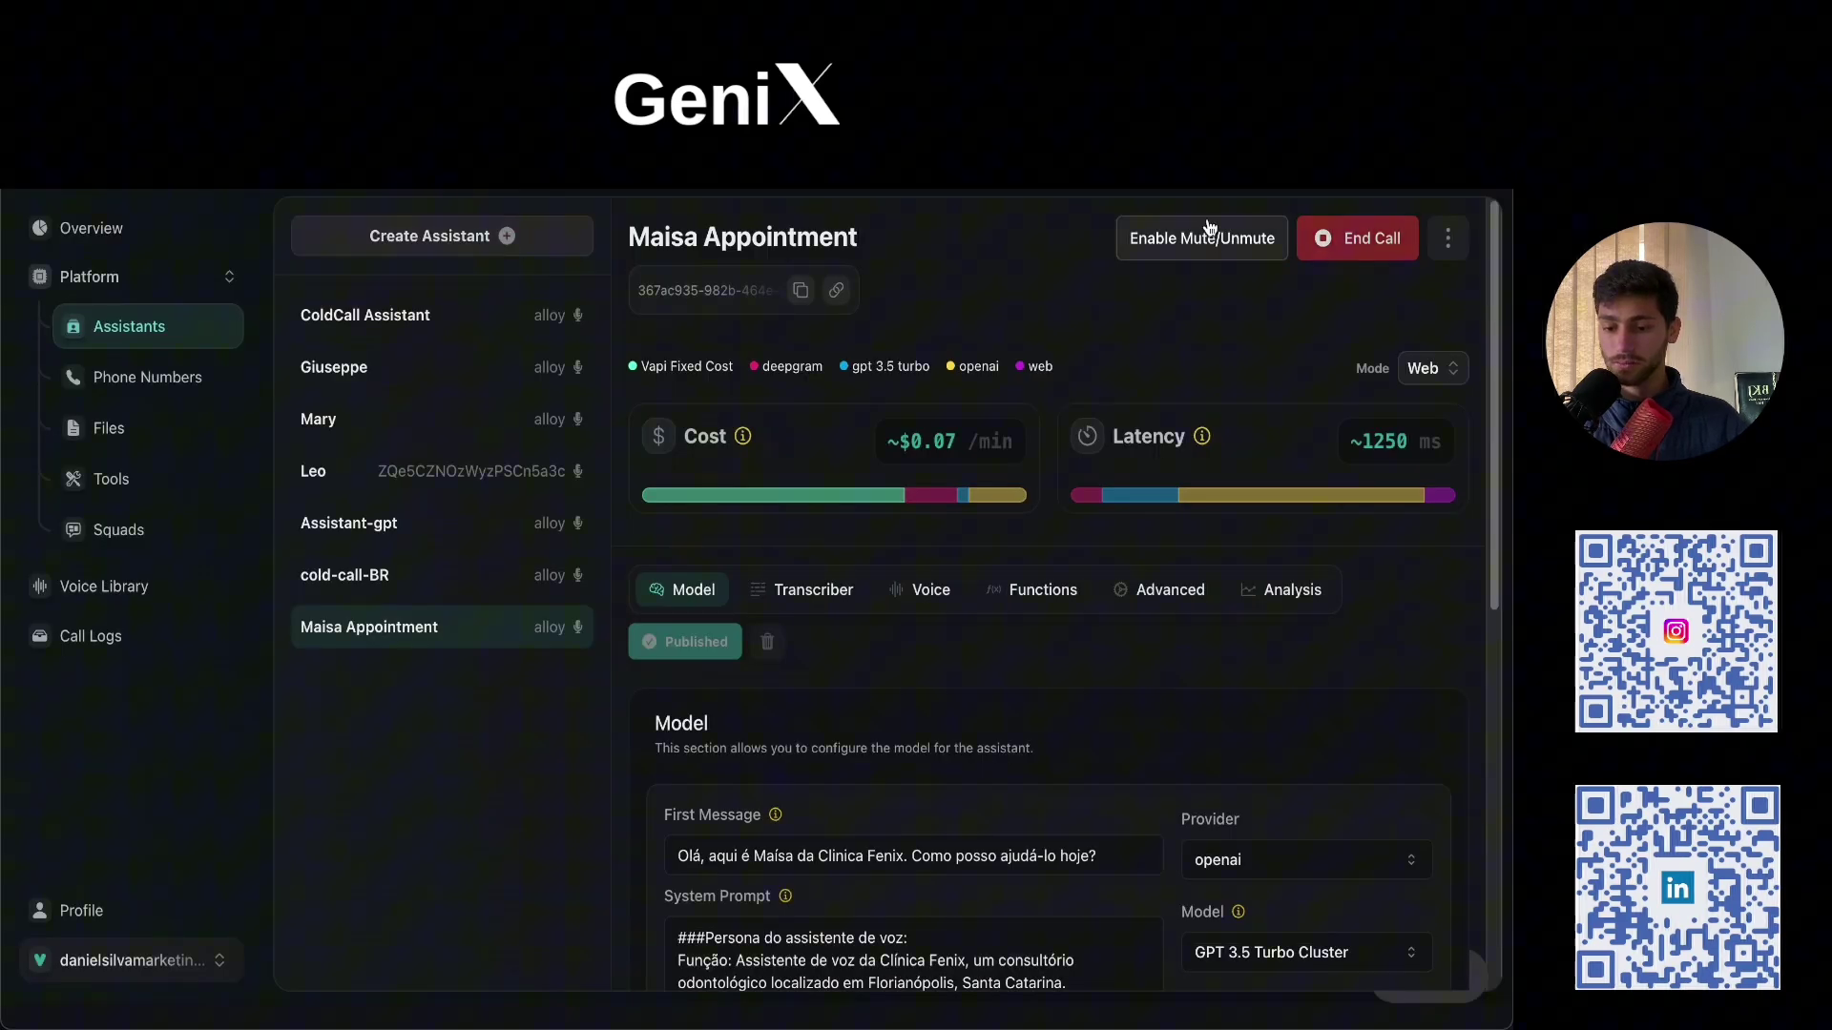
pyautogui.click(1209, 232)
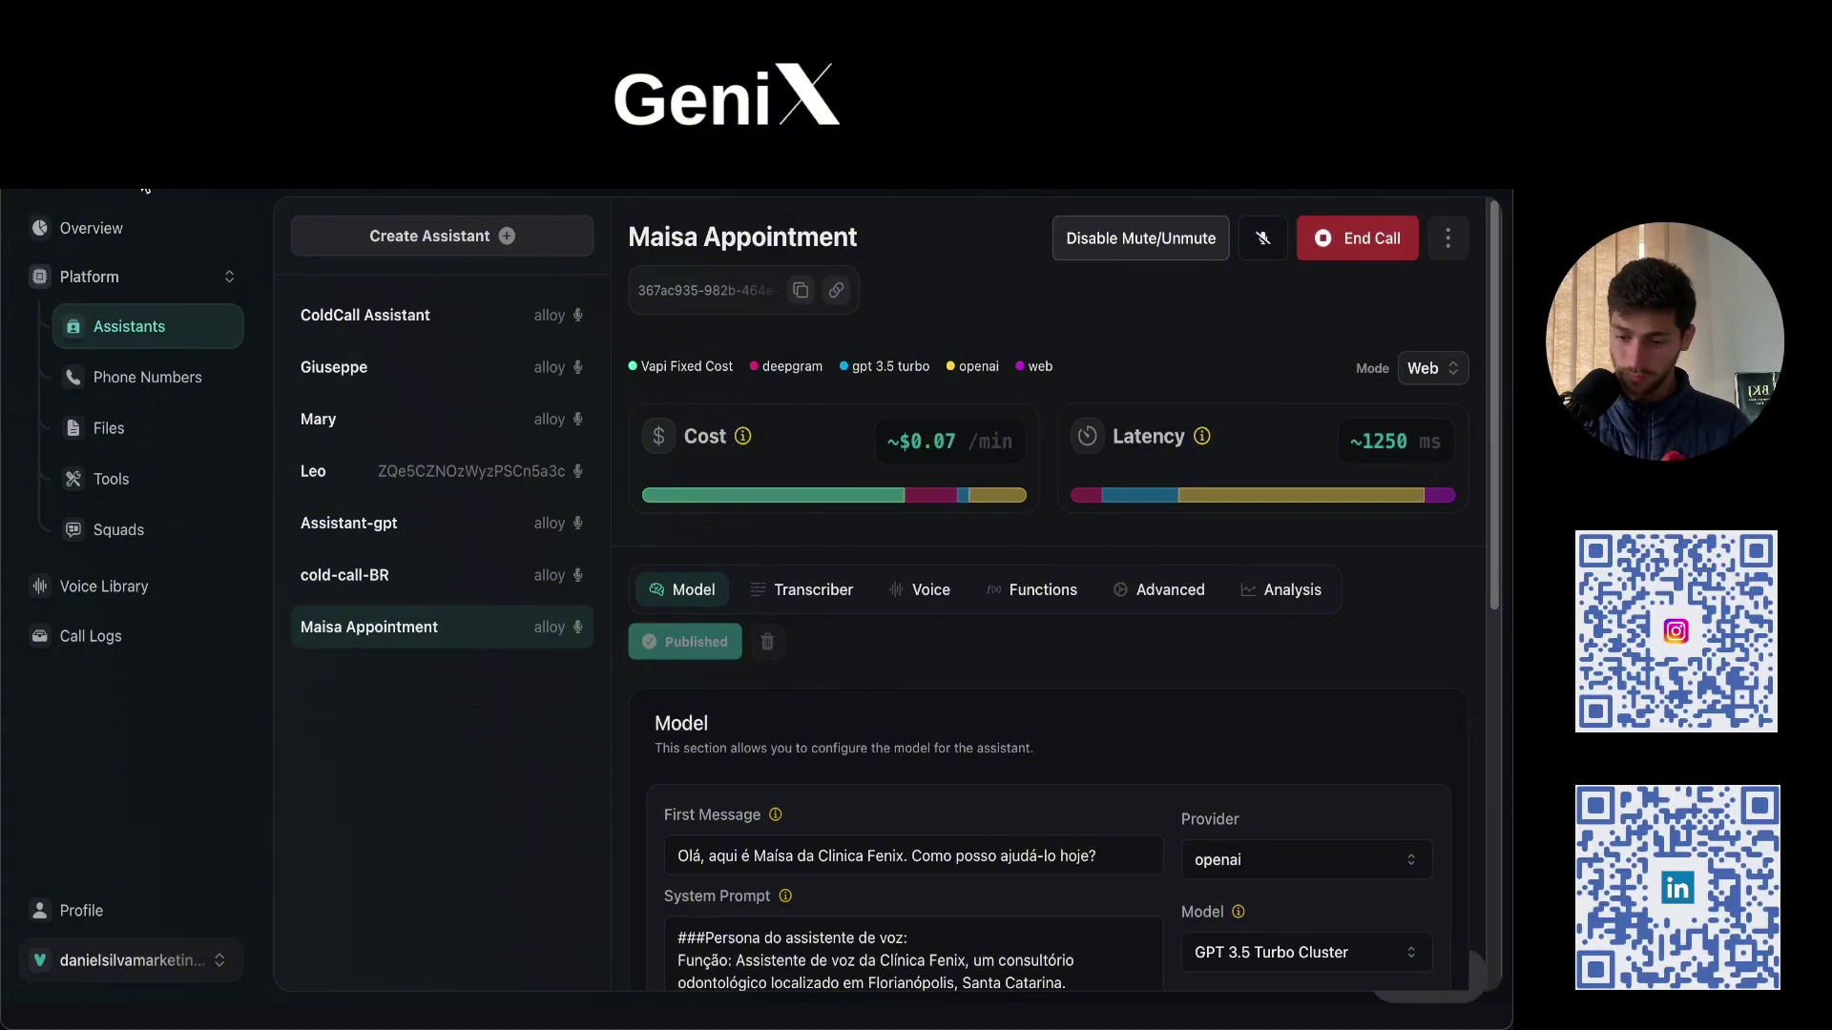
pyautogui.click(1158, 250)
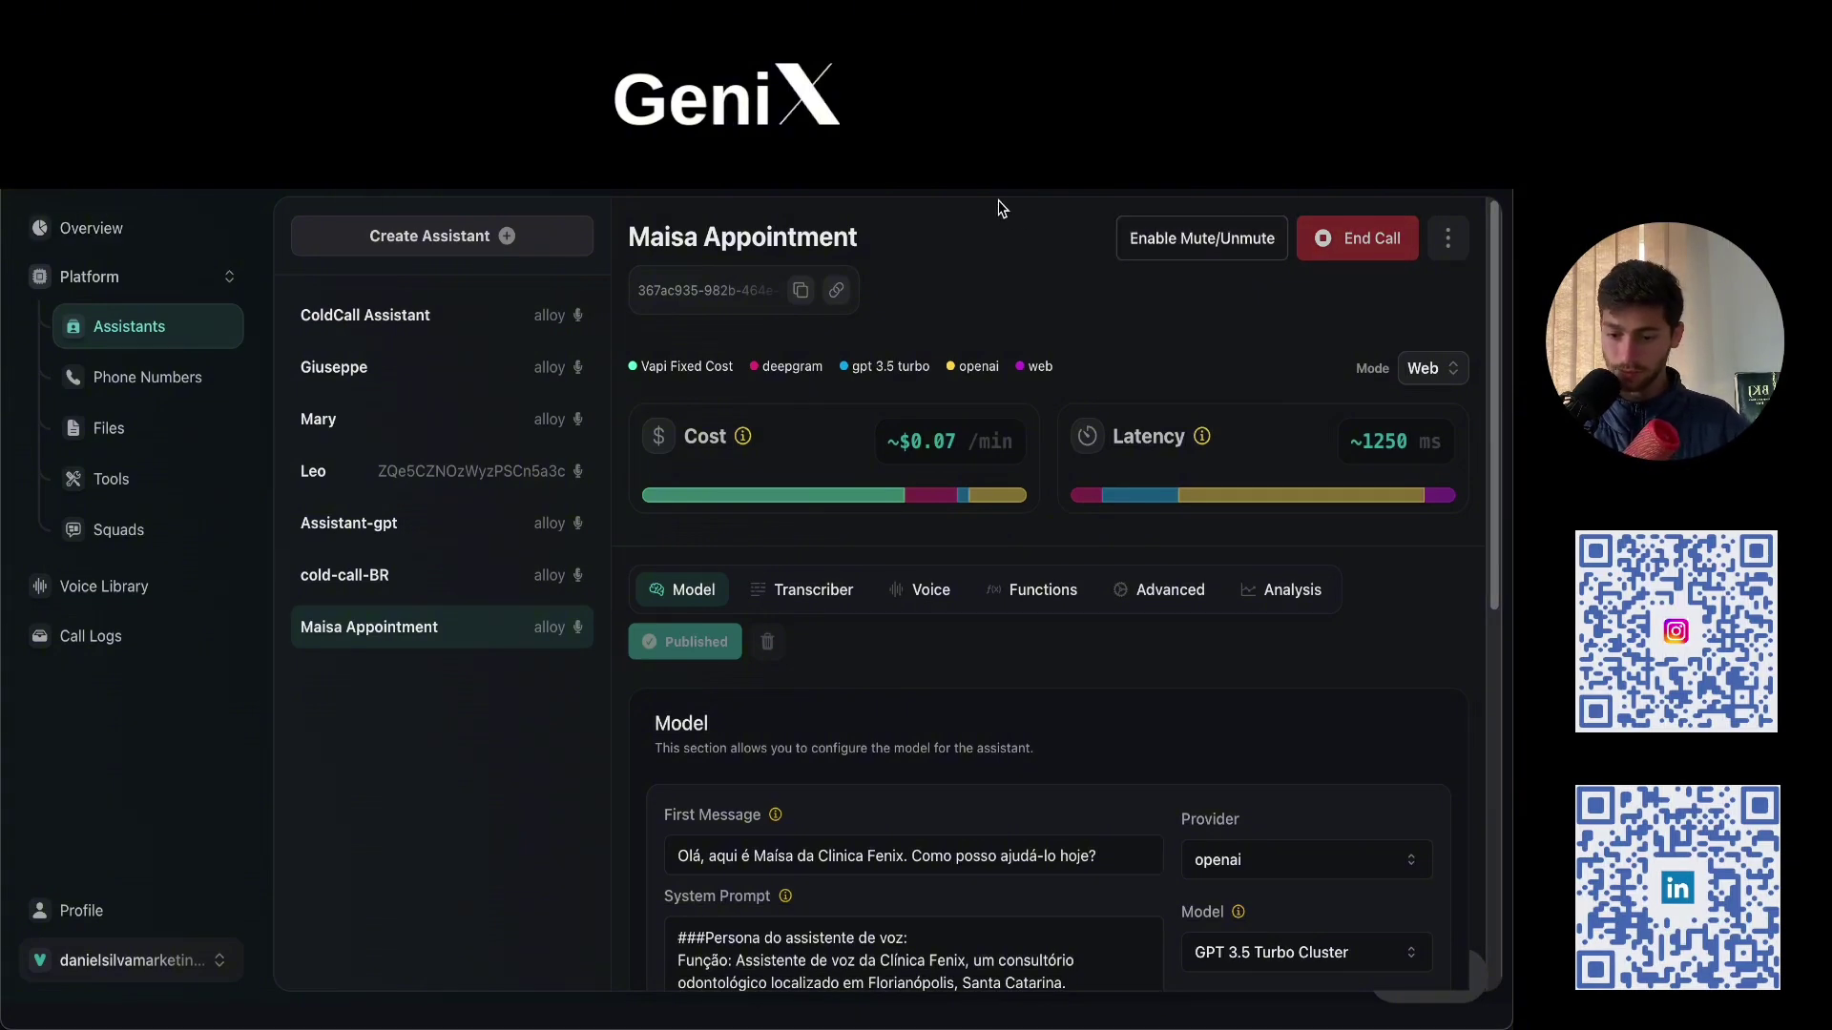
# Step: Switch to Google Calendar and inspect the details of the 4:00 to 5:00pm appointment on 5 July
pyautogui.hotkey('ctrl', 'Tab')
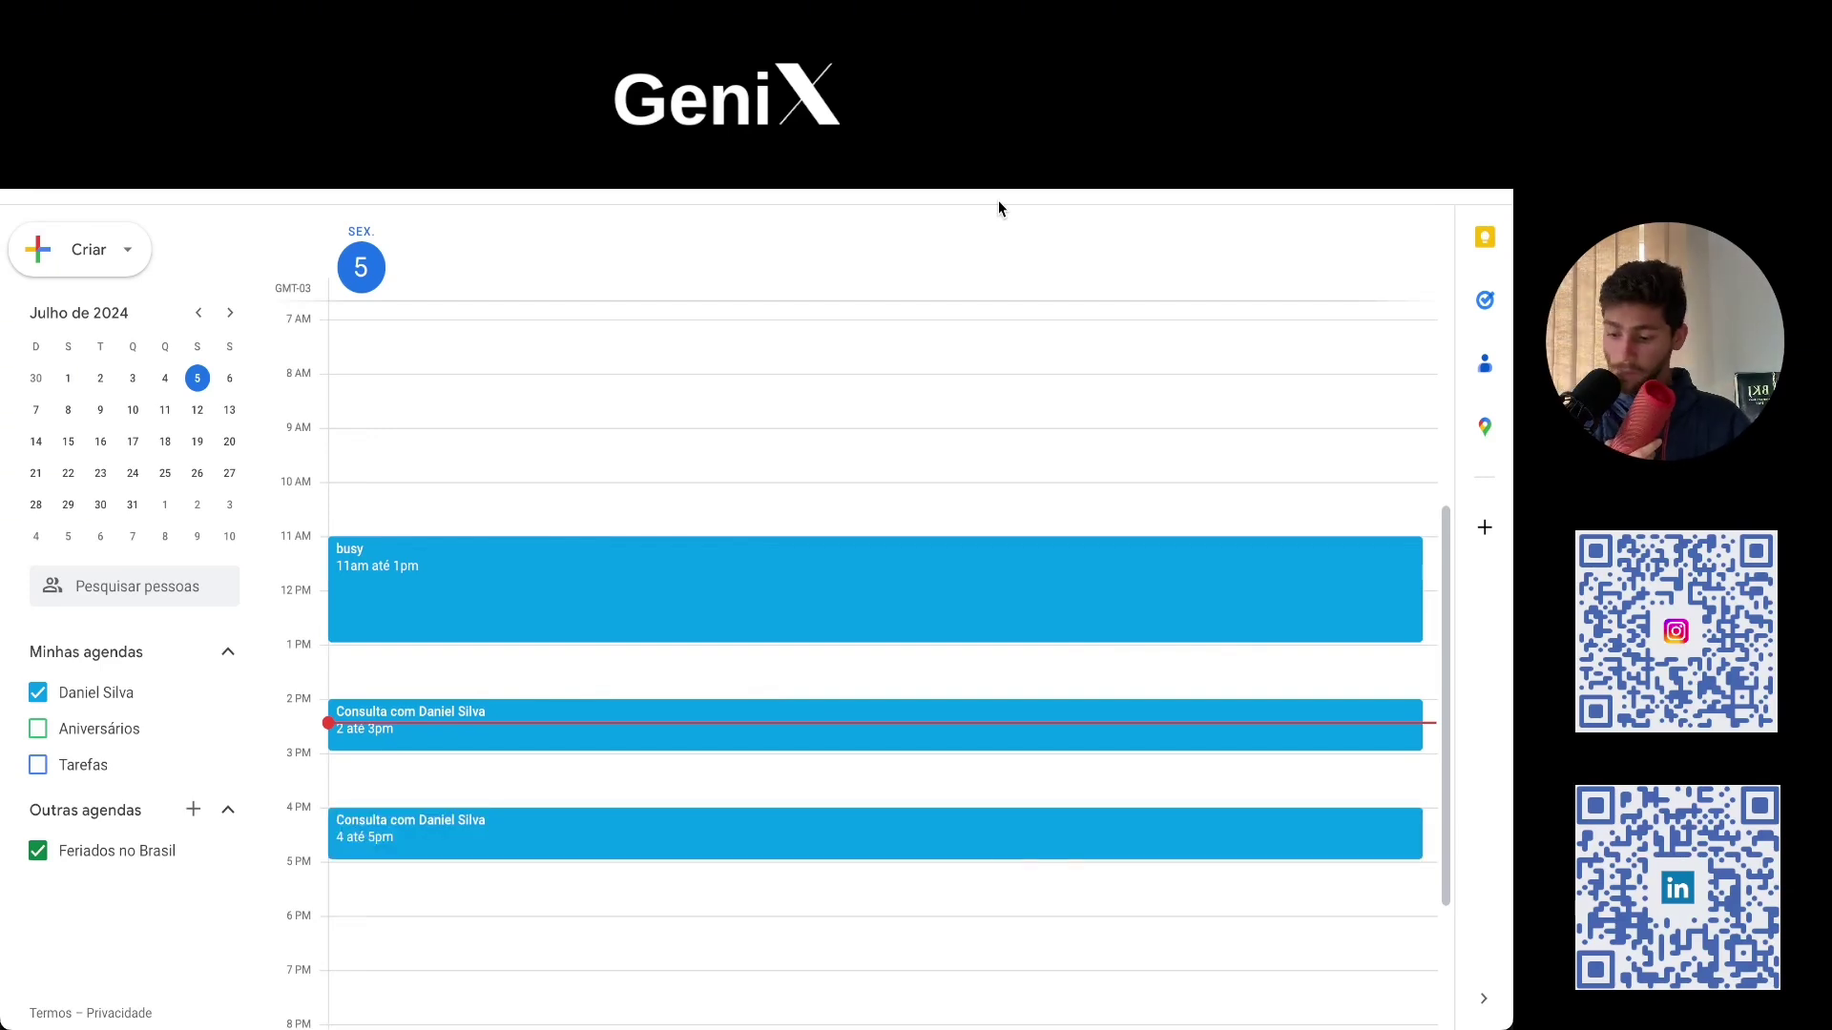
pyautogui.scroll(1, 437, 809)
pyautogui.scroll(-1, 458, 791)
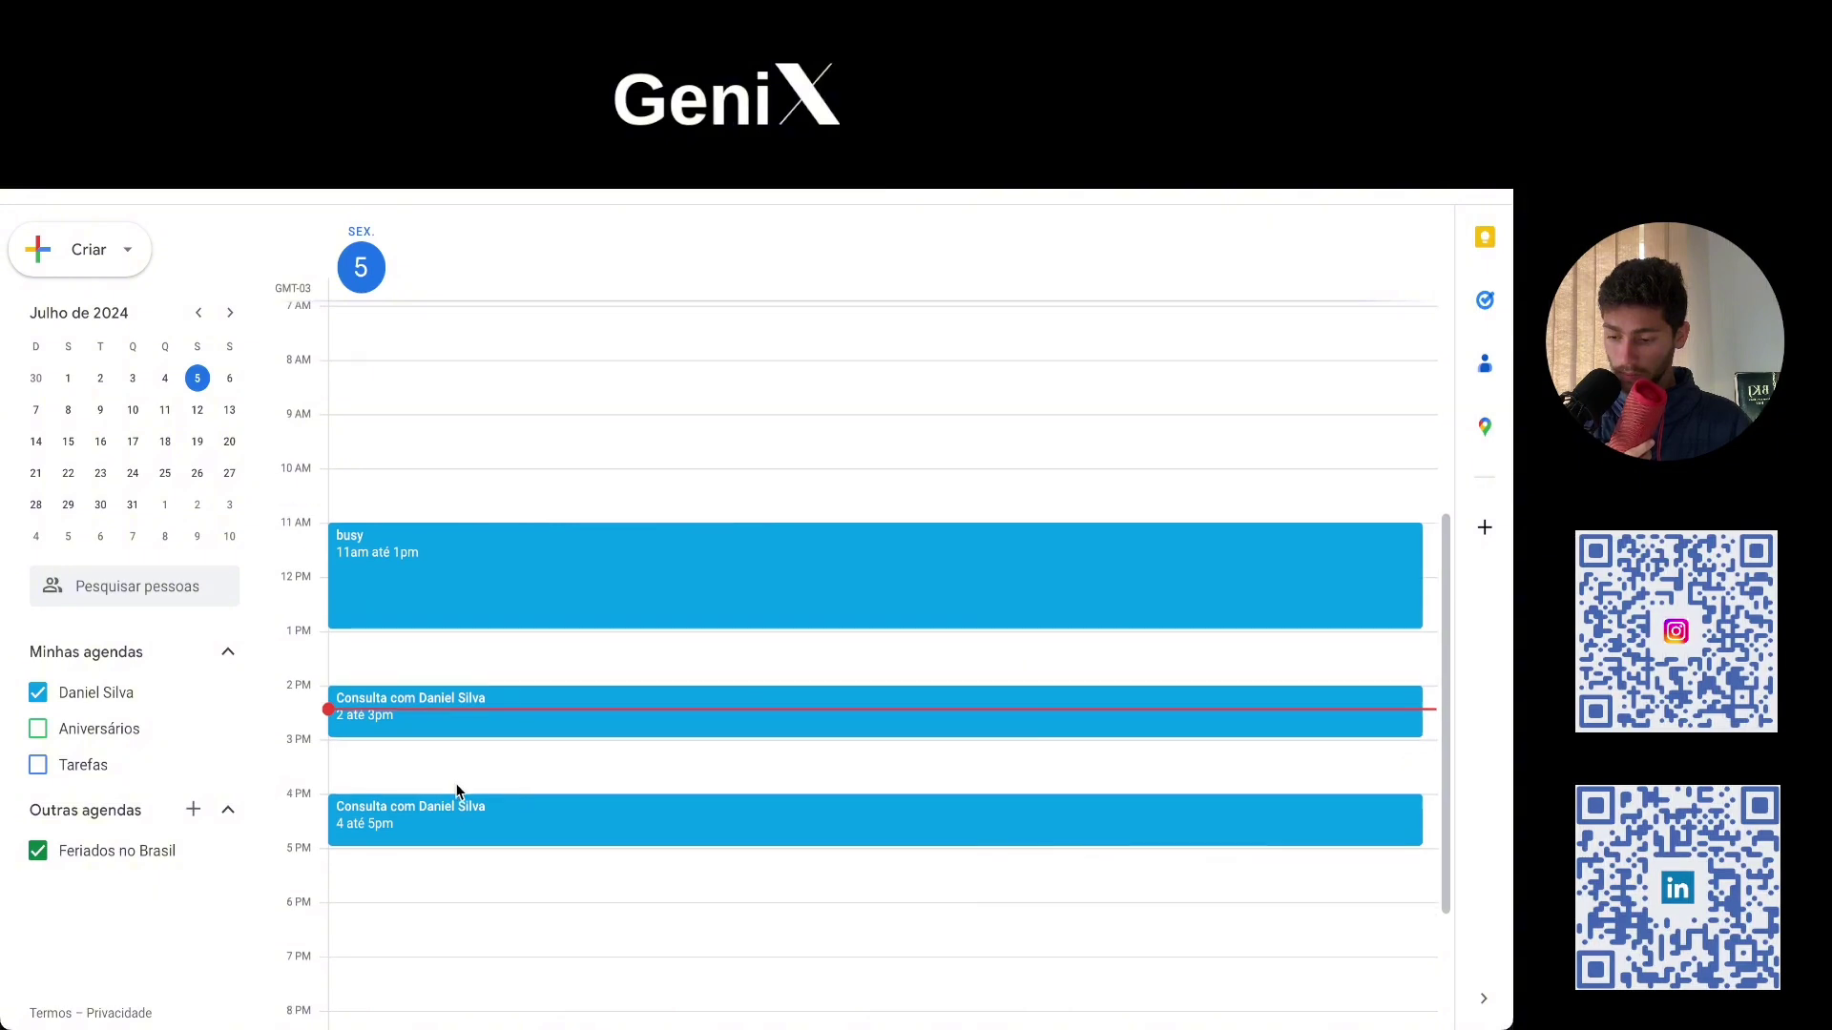
pyautogui.click(426, 817)
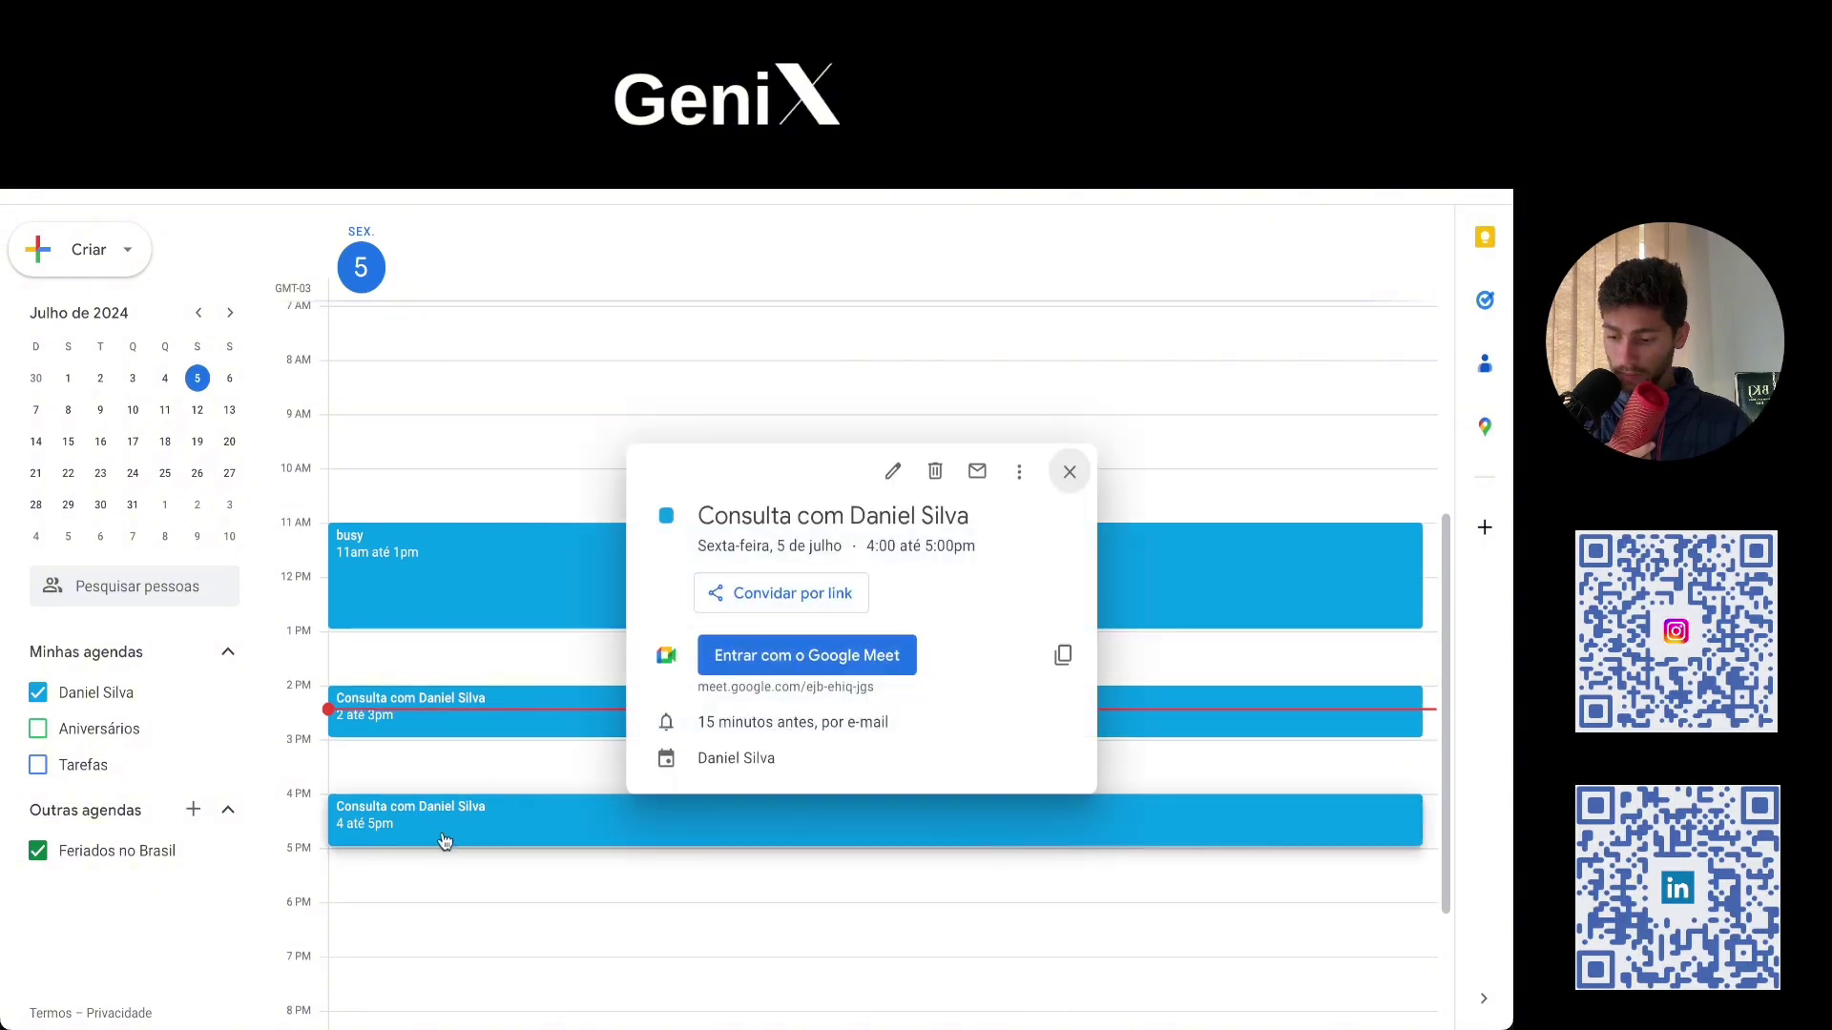
pyautogui.moveTo(713, 518); pyautogui.dragTo(963, 496)
pyautogui.click(963, 497)
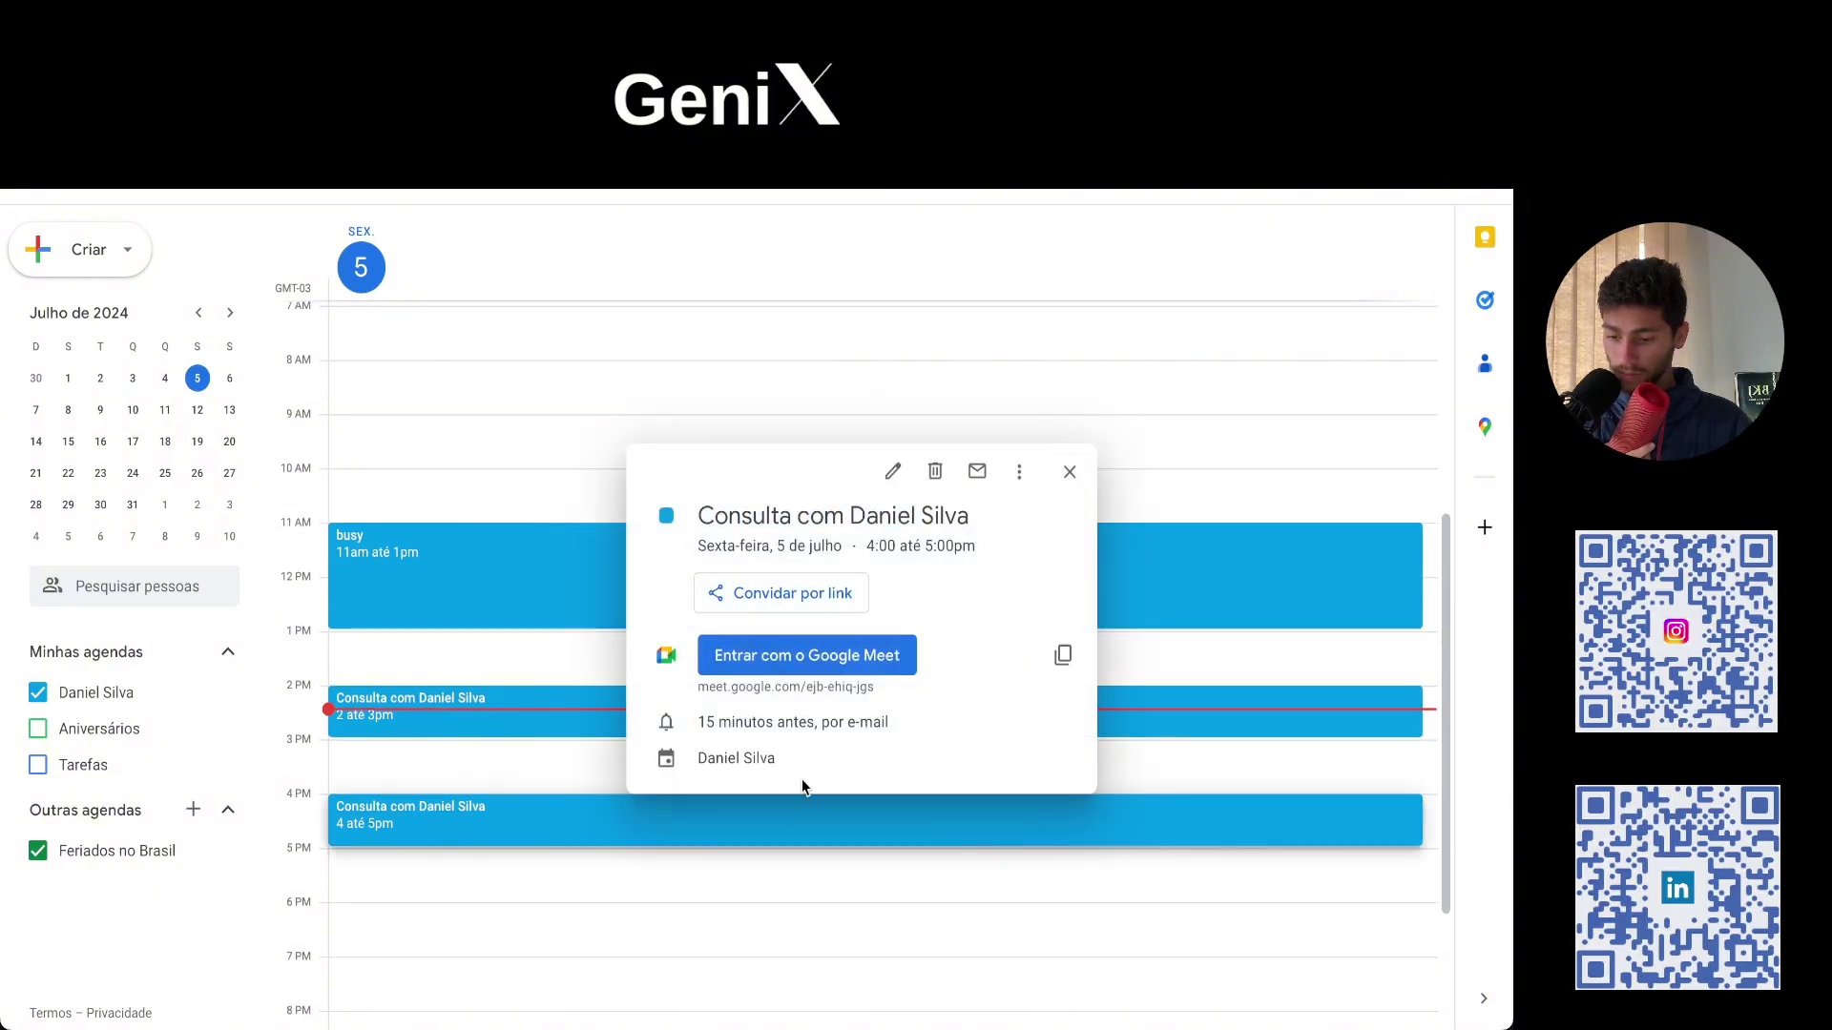
pyautogui.click(473, 841)
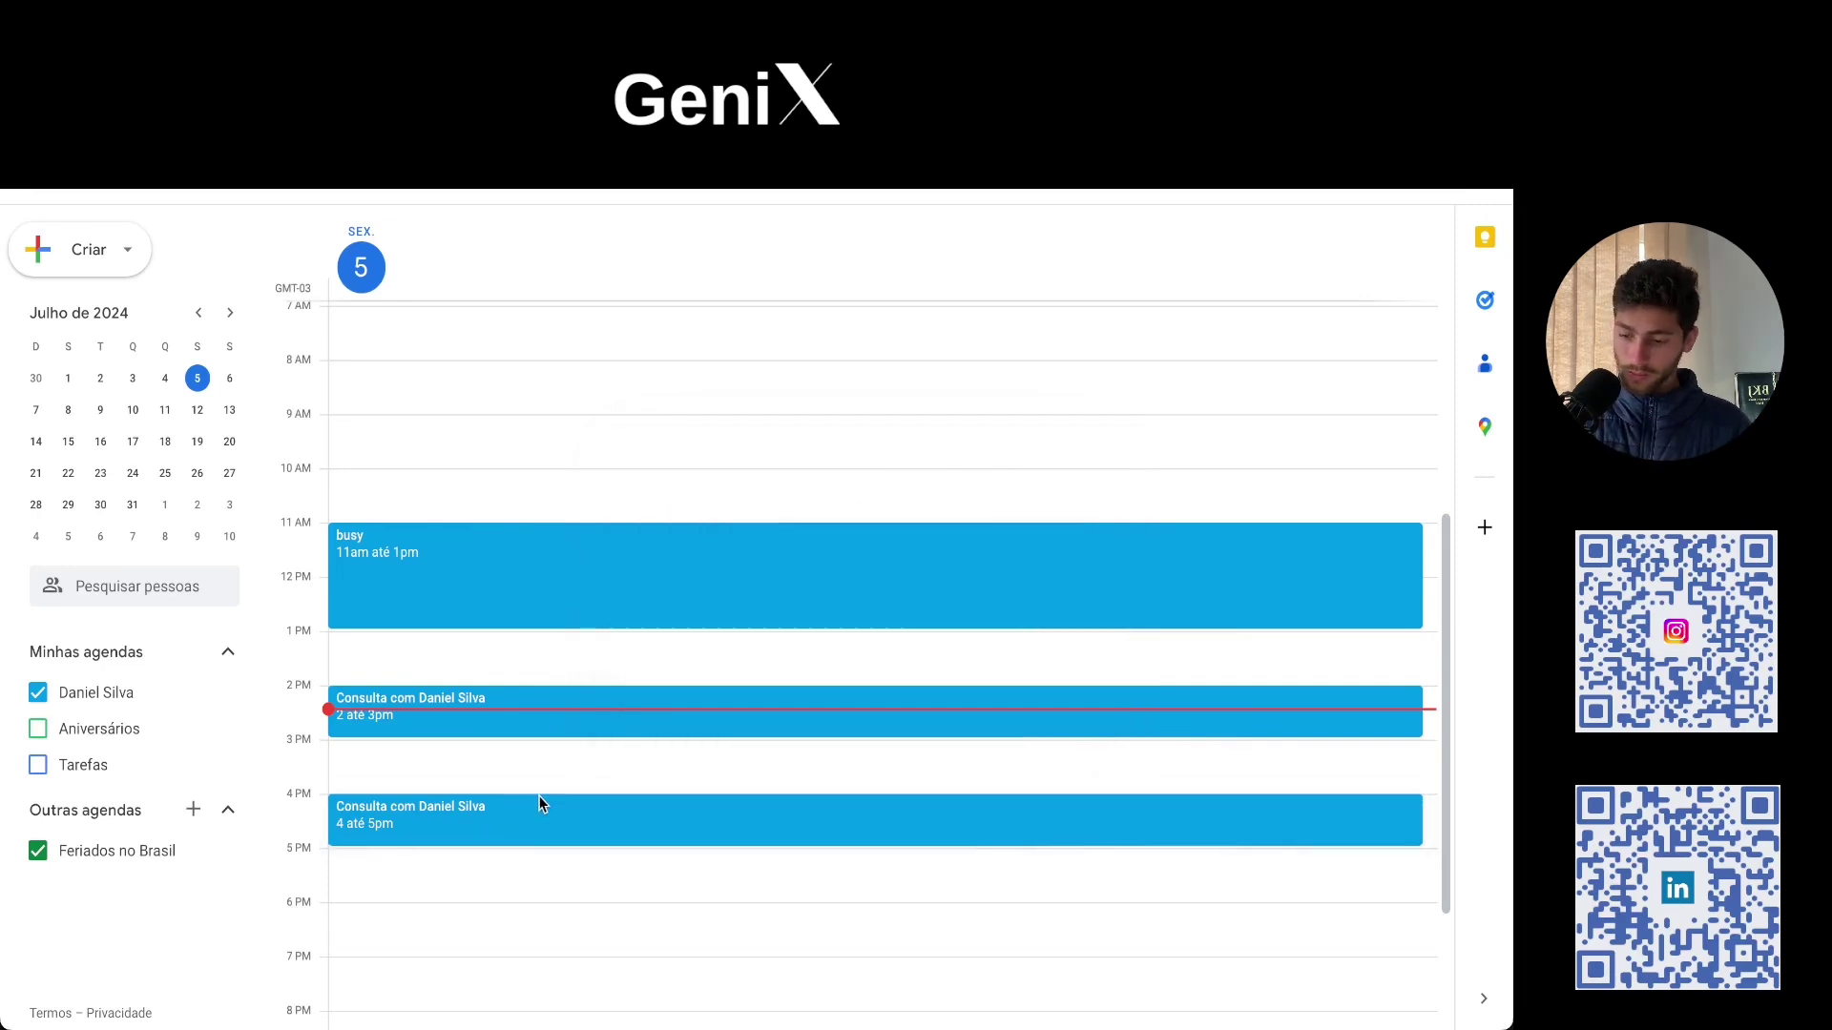
# Step: Switch back to Vapi and end the Maisa Appointment test call, glancing once more at the 5 July calendar
pyautogui.hotkey('alt', 'Tab')
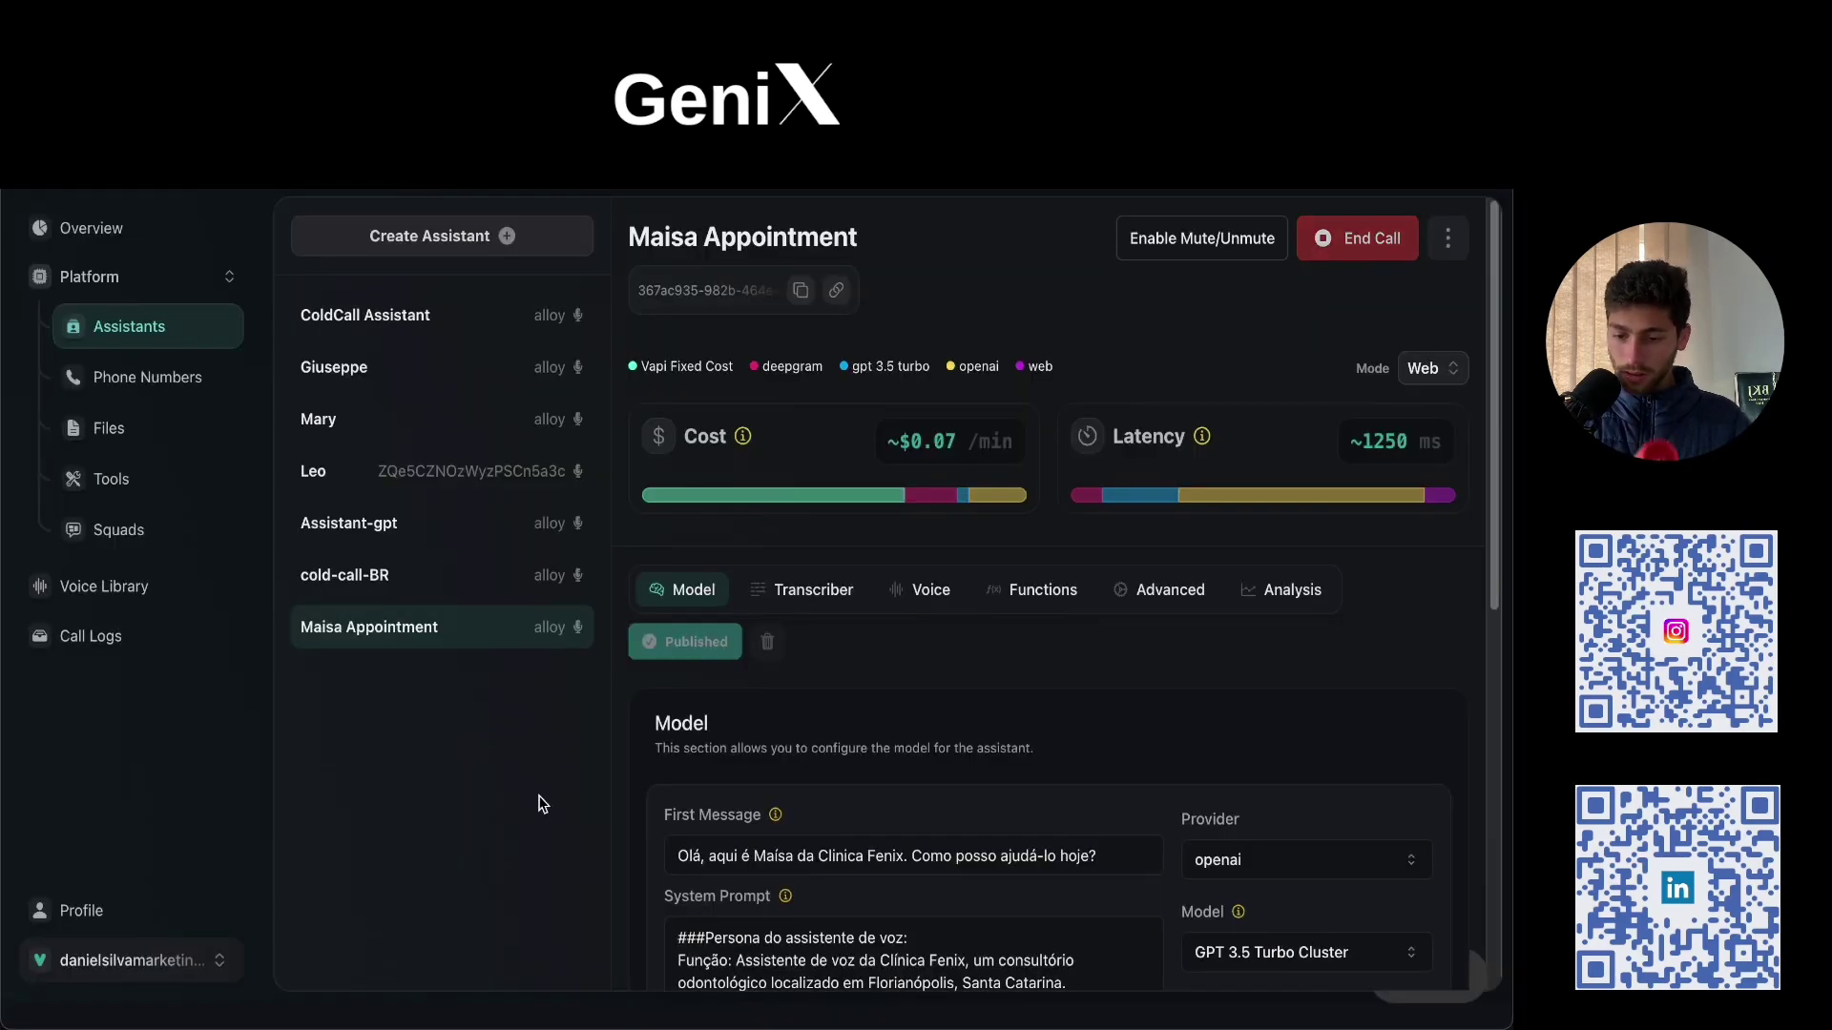
pyautogui.click(1193, 240)
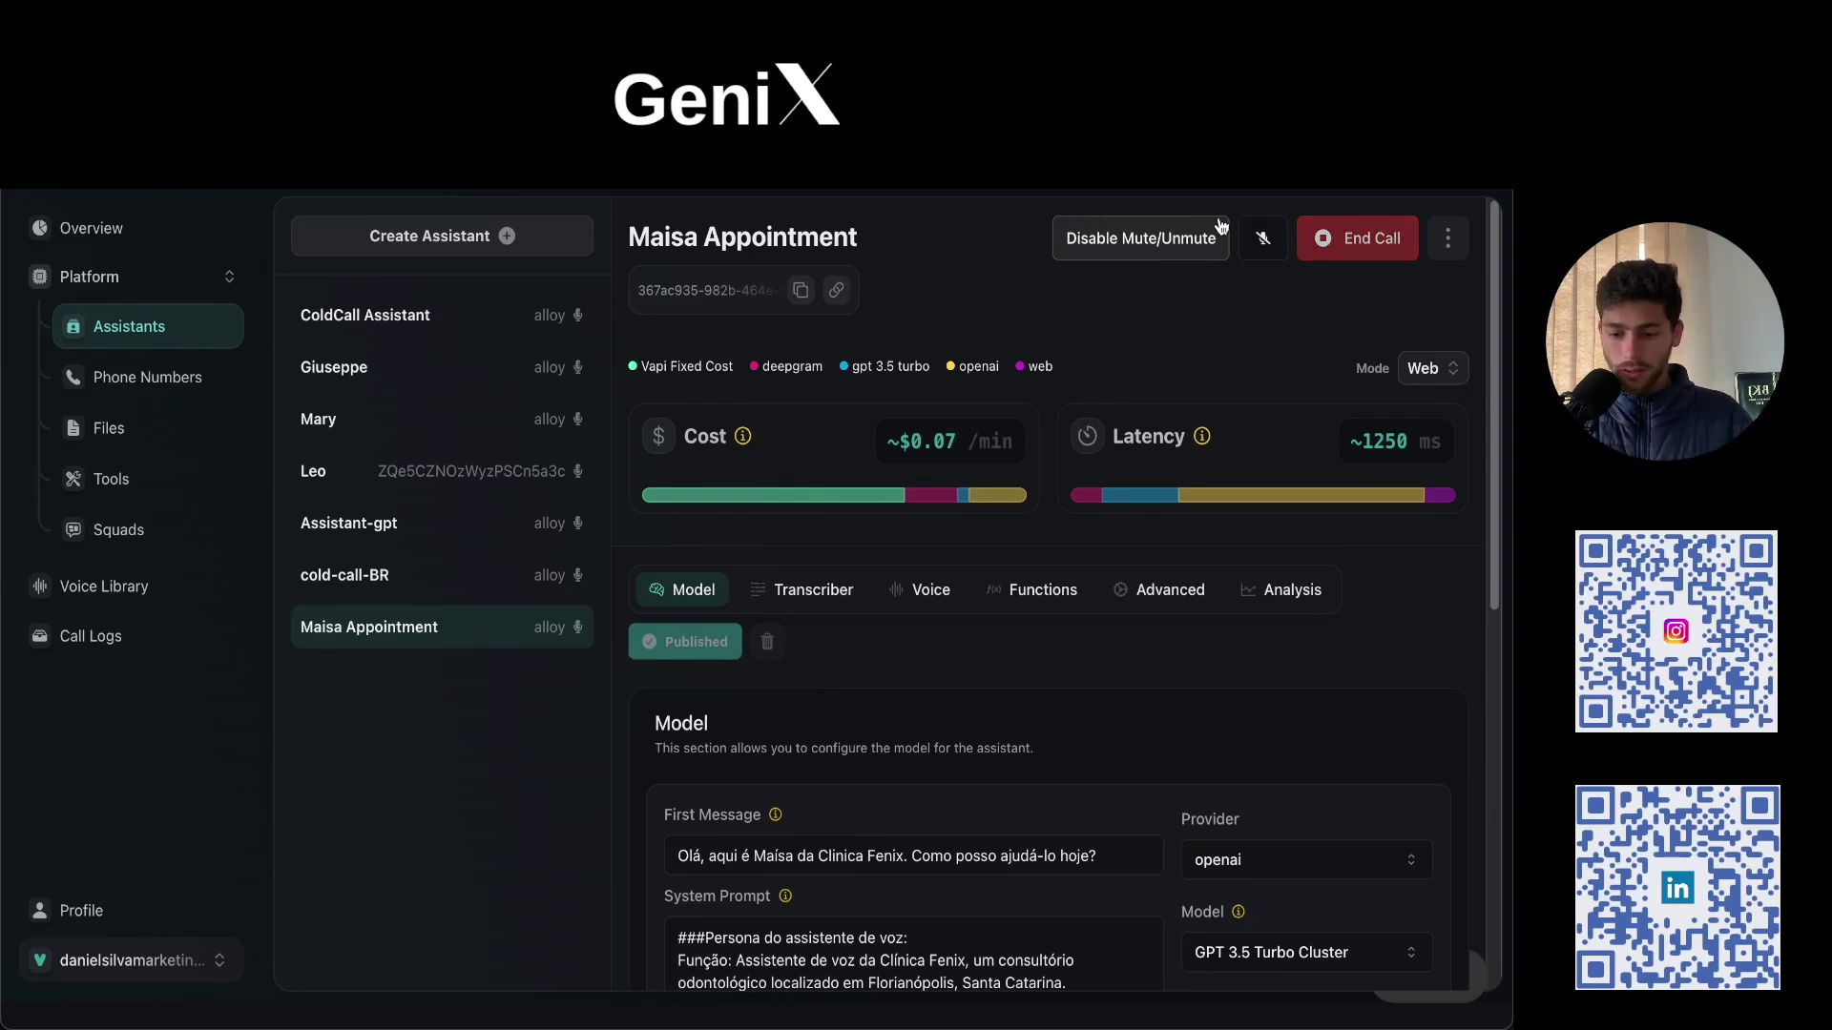
pyautogui.click(1372, 244)
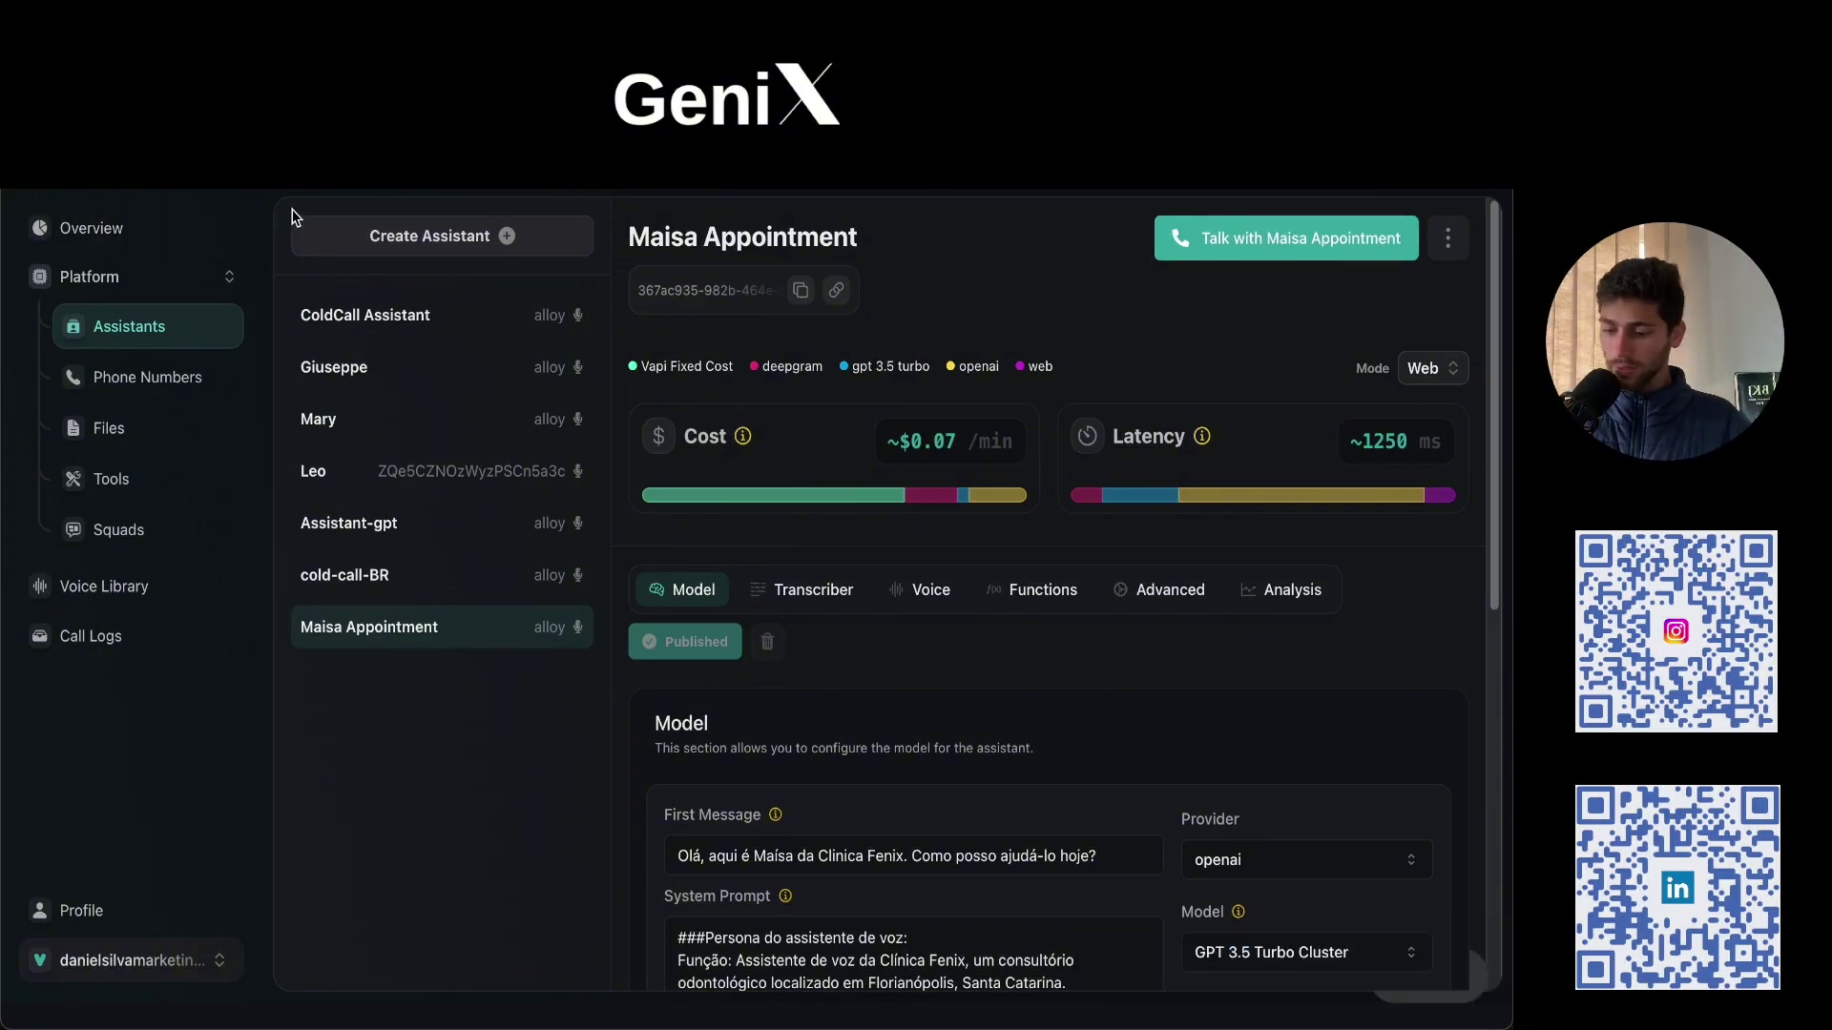
pyautogui.hotkey('ctrl', 'Tab')
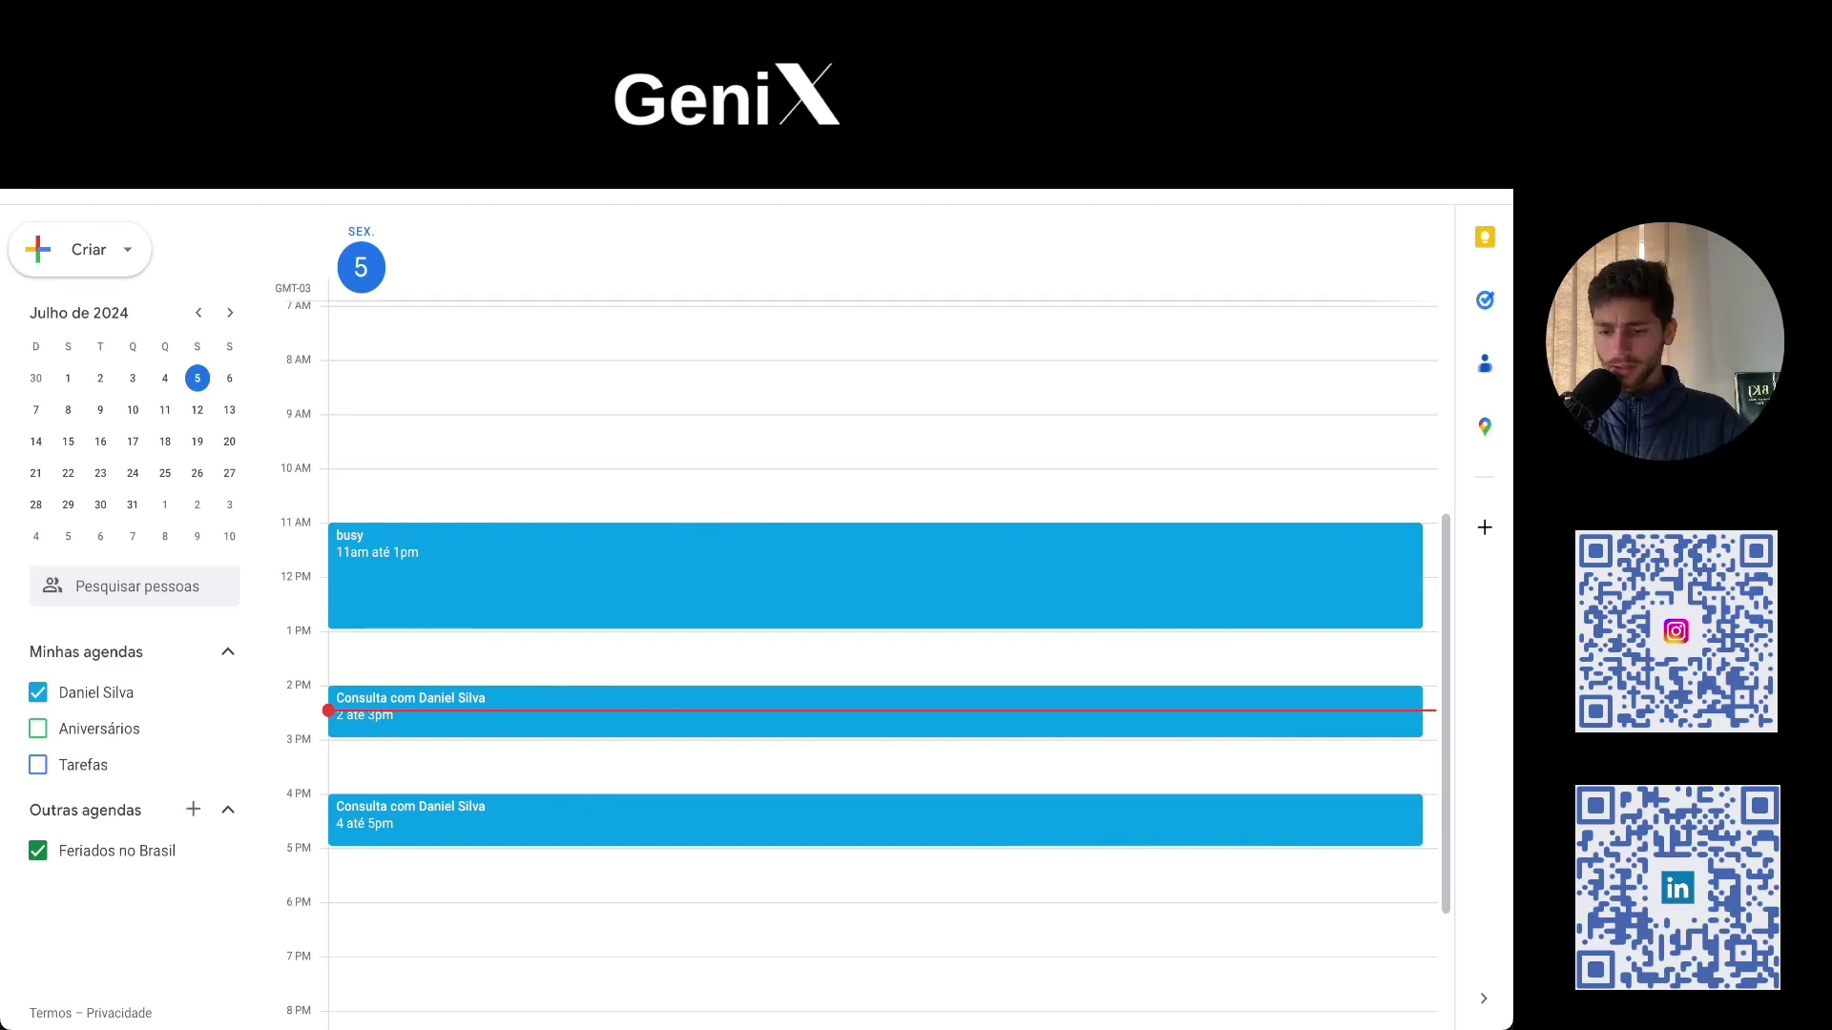
pyautogui.hotkey('ctrl', 'shift', 'Tab')
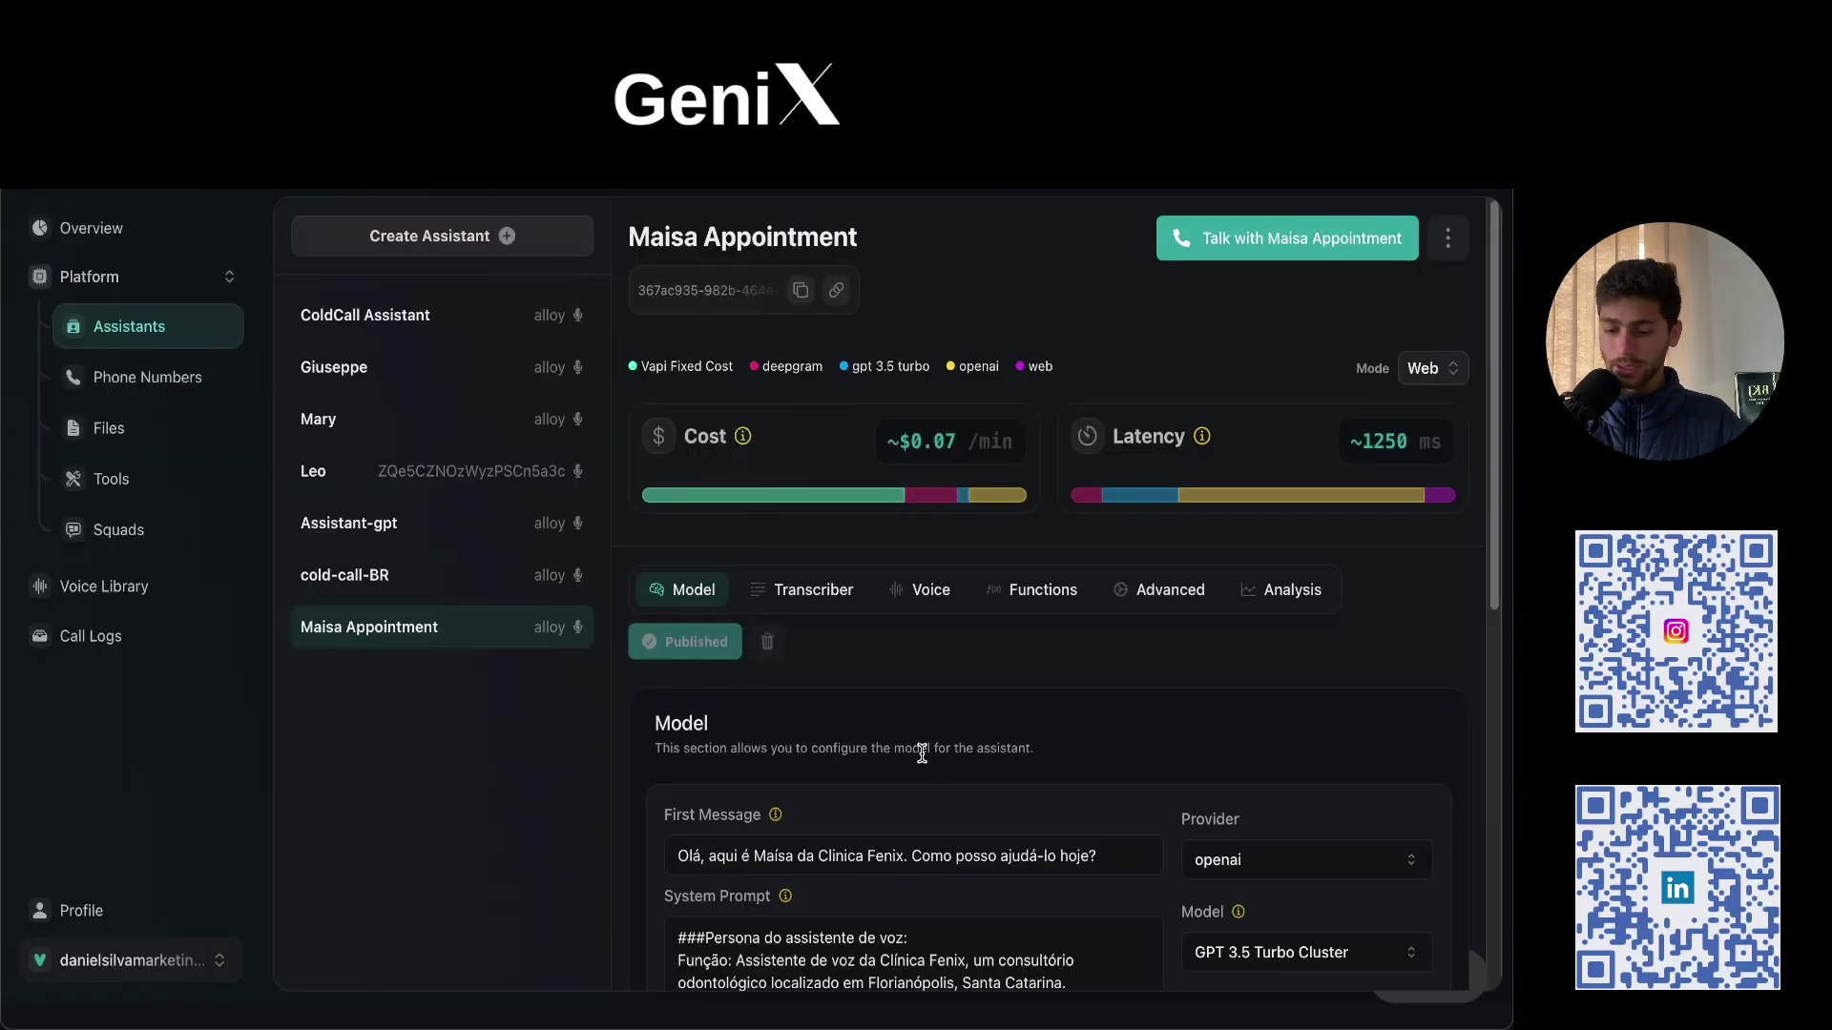
# Step: Set the Maisa Appointment assistant's voice provider to 11labs and review the available provider options
pyautogui.click(906, 592)
pyautogui.scroll(-1, 905, 599)
pyautogui.scroll(-2, 844, 701)
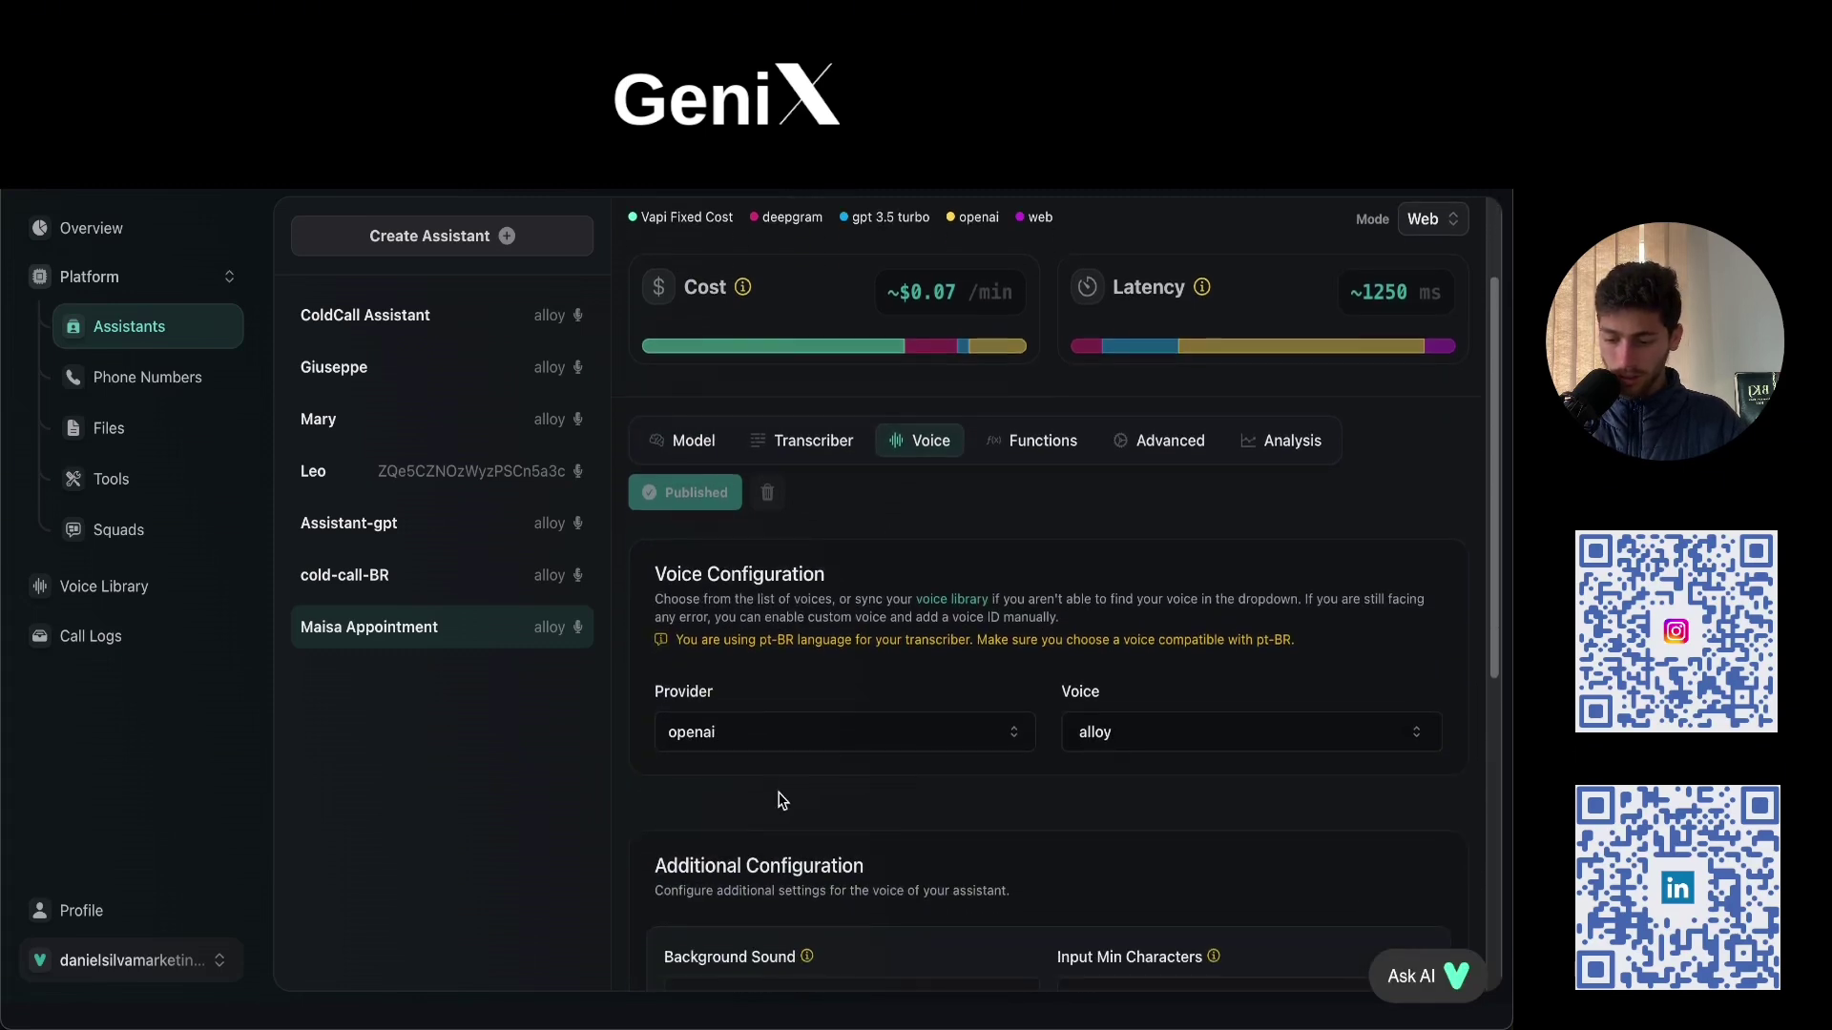
pyautogui.click(824, 749)
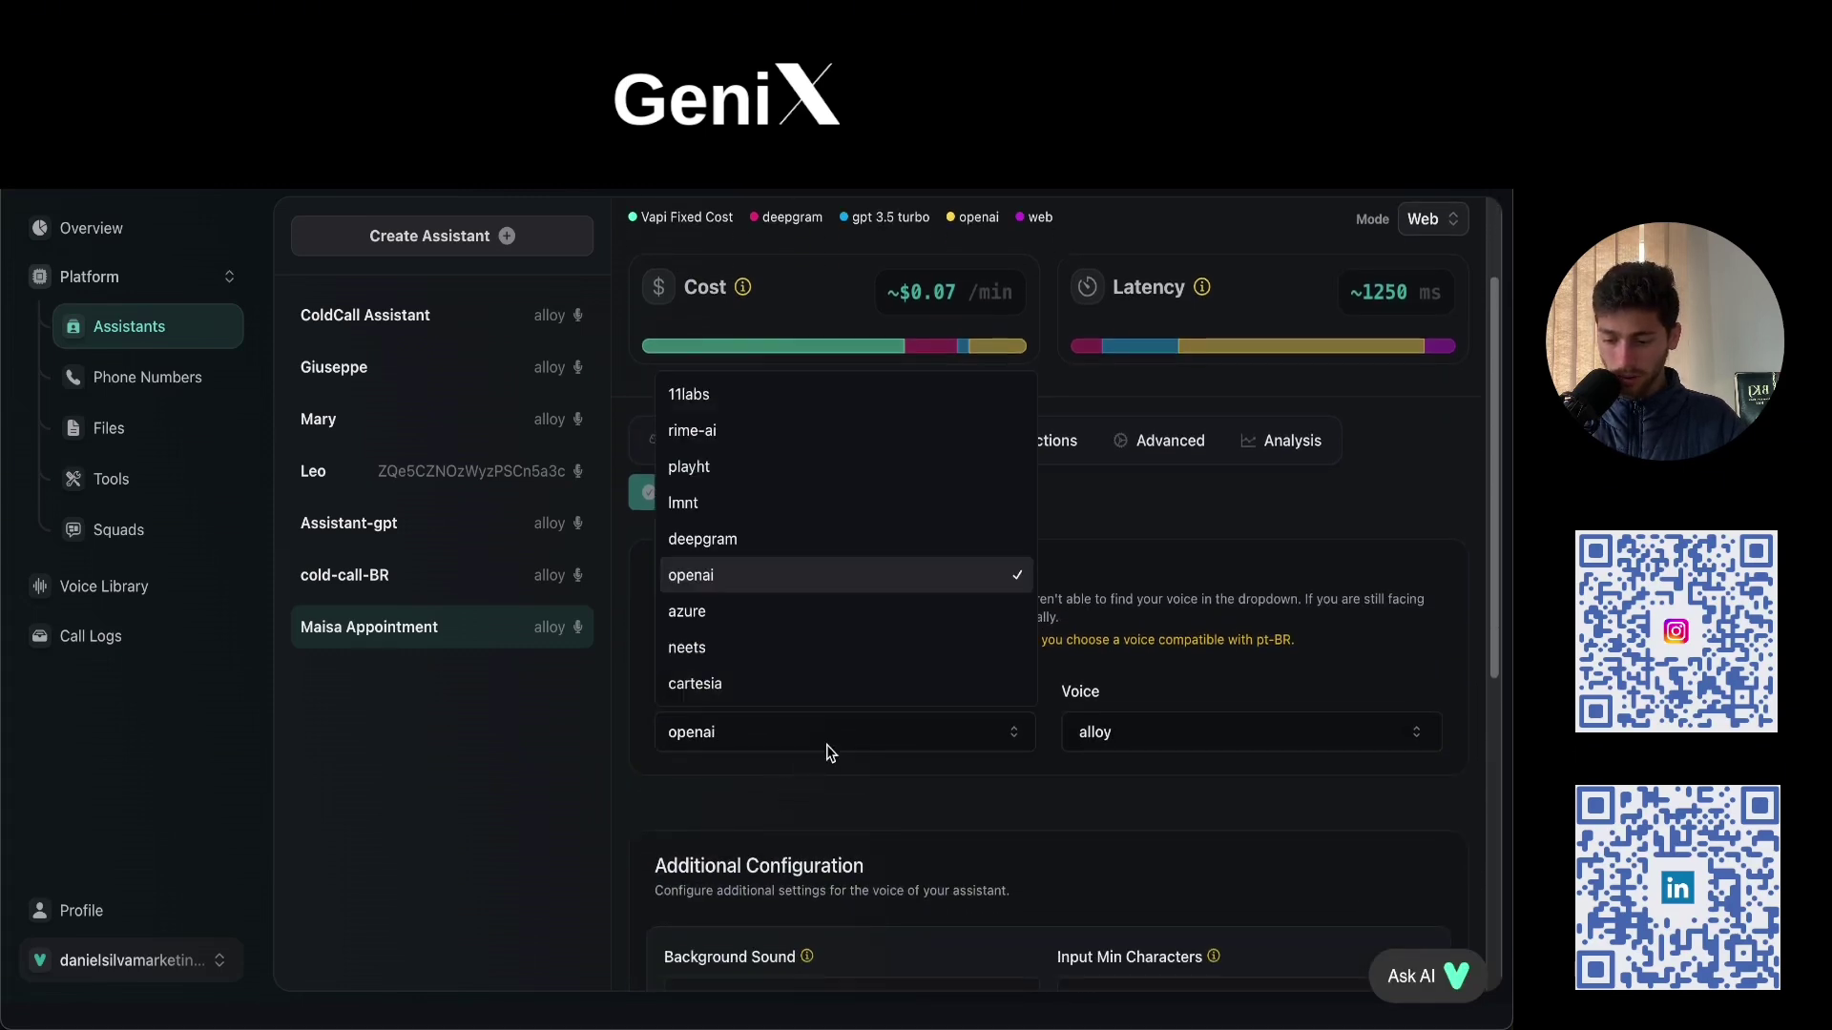
pyautogui.click(756, 409)
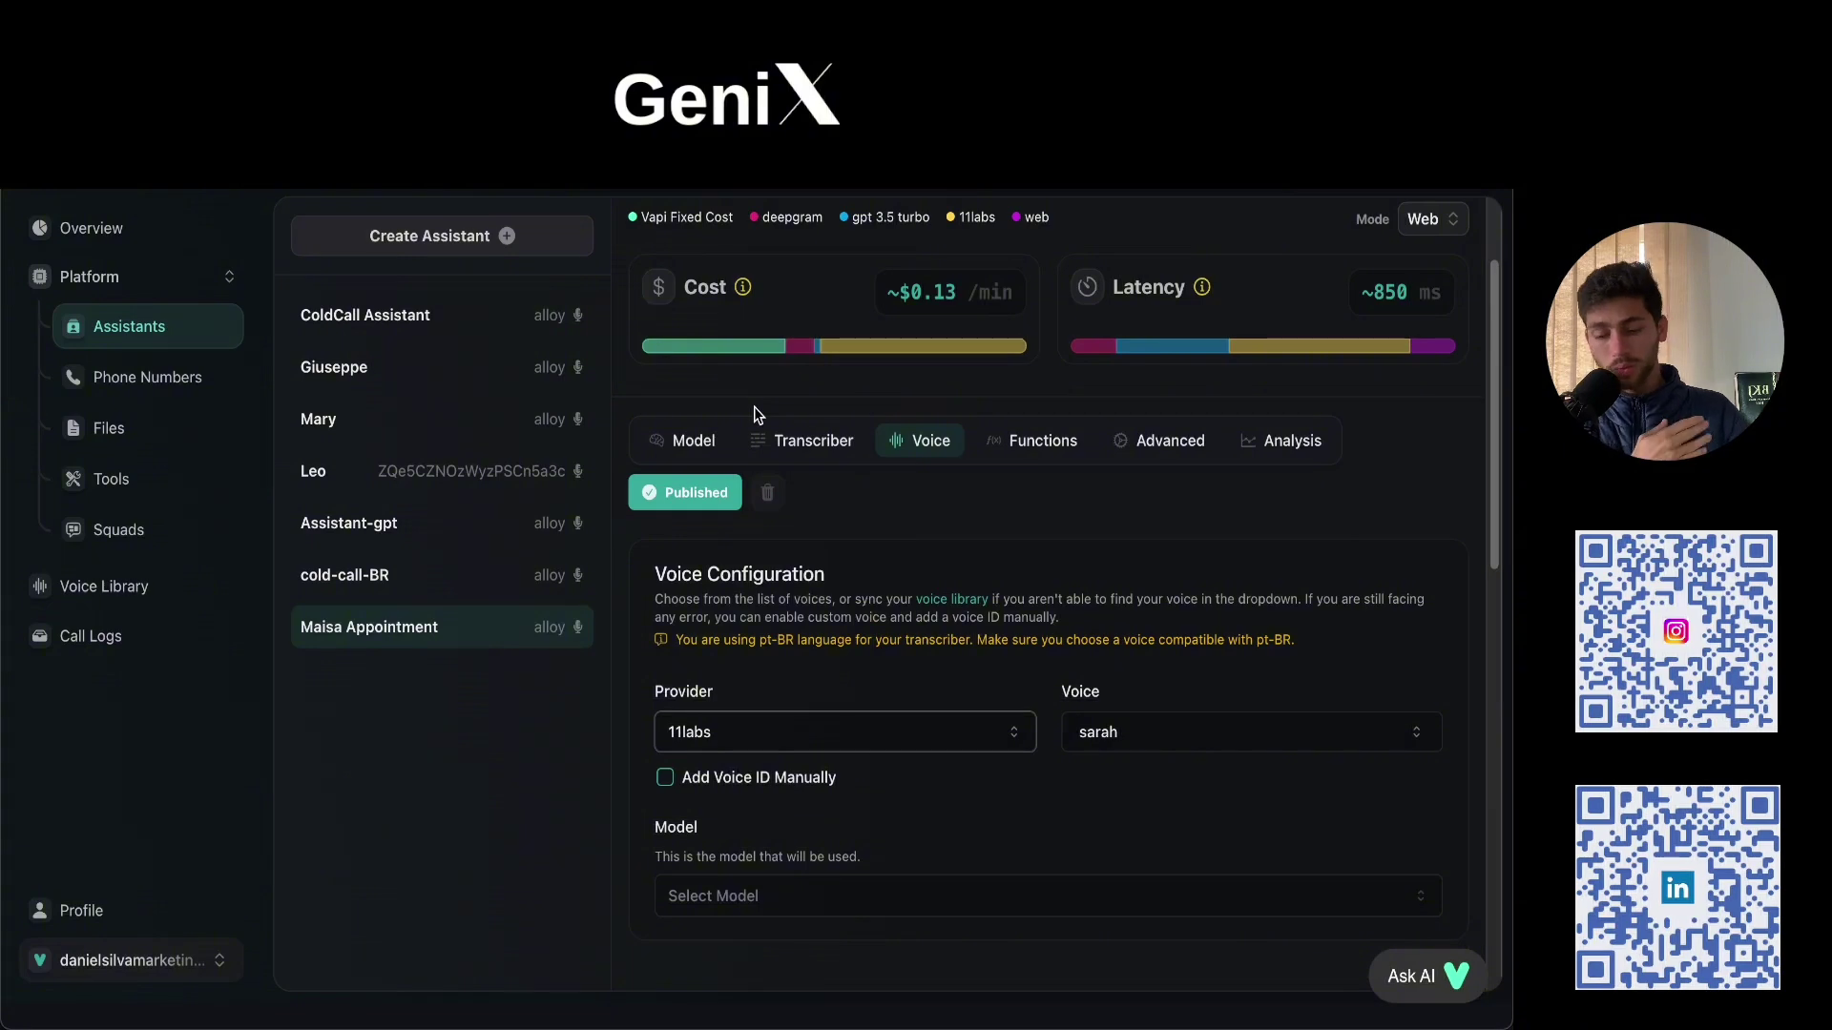
pyautogui.click(925, 739)
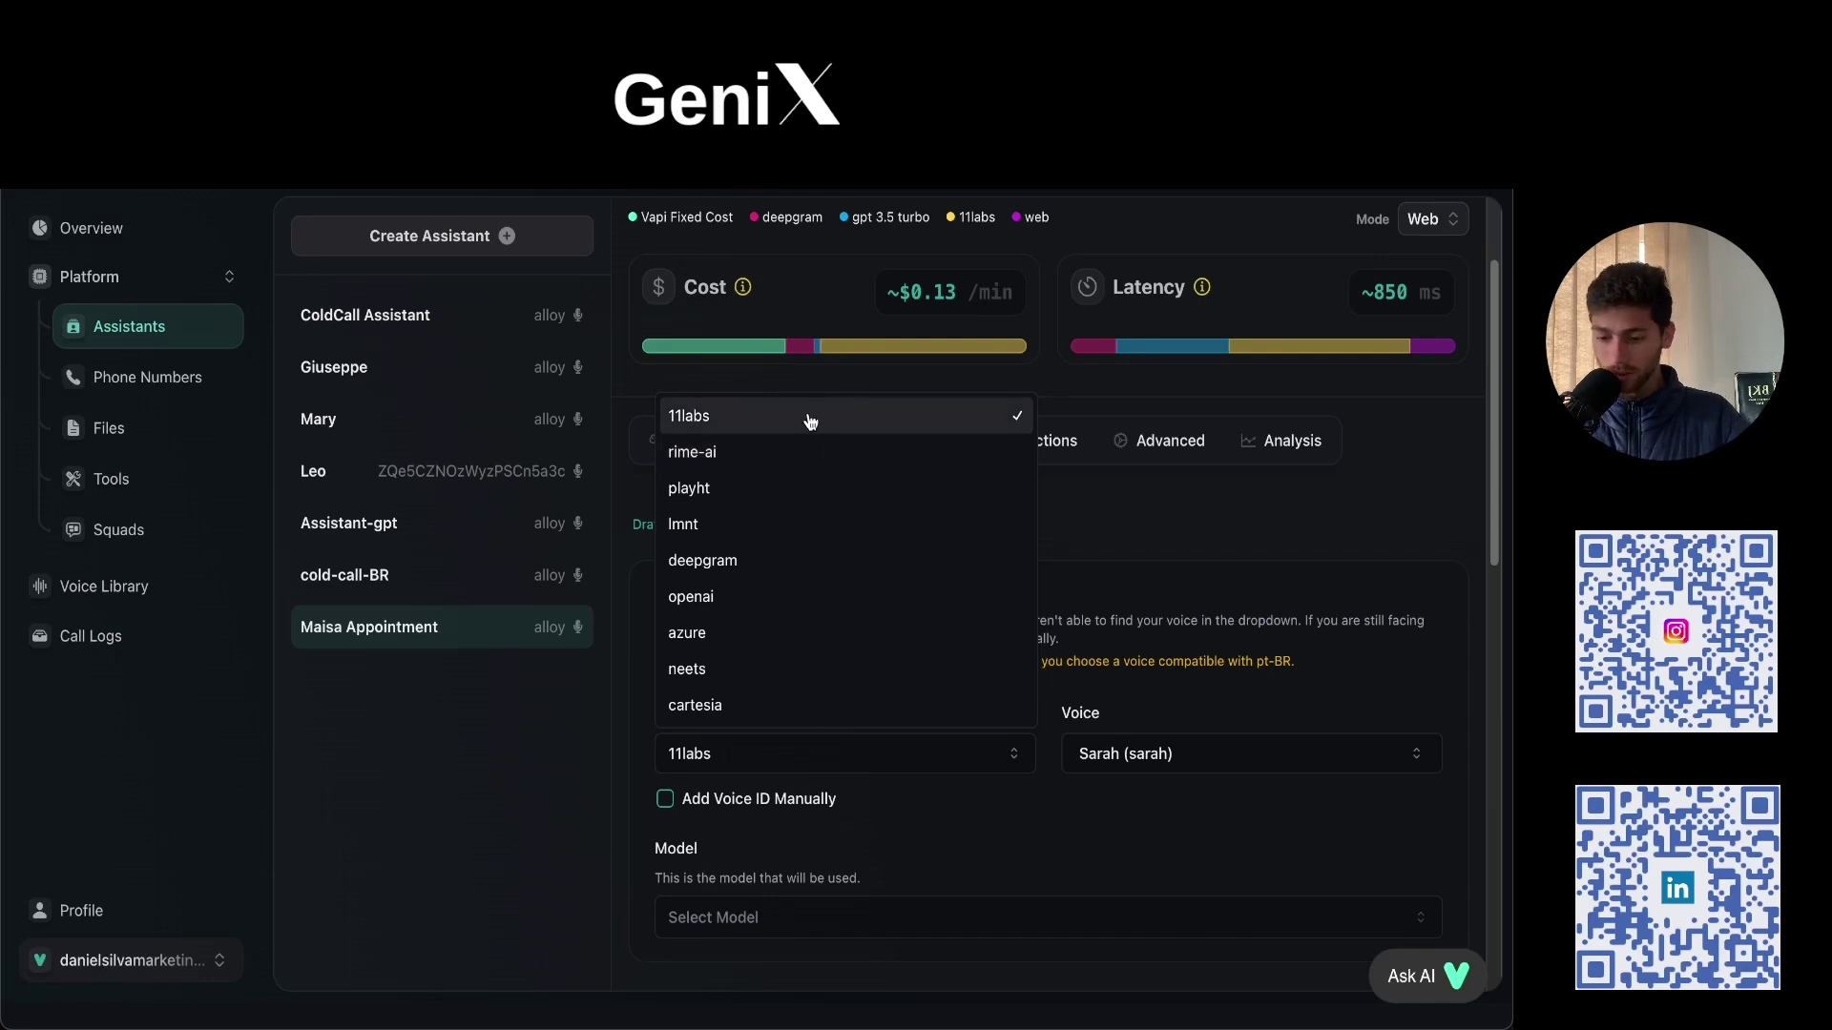
pyautogui.click(1136, 493)
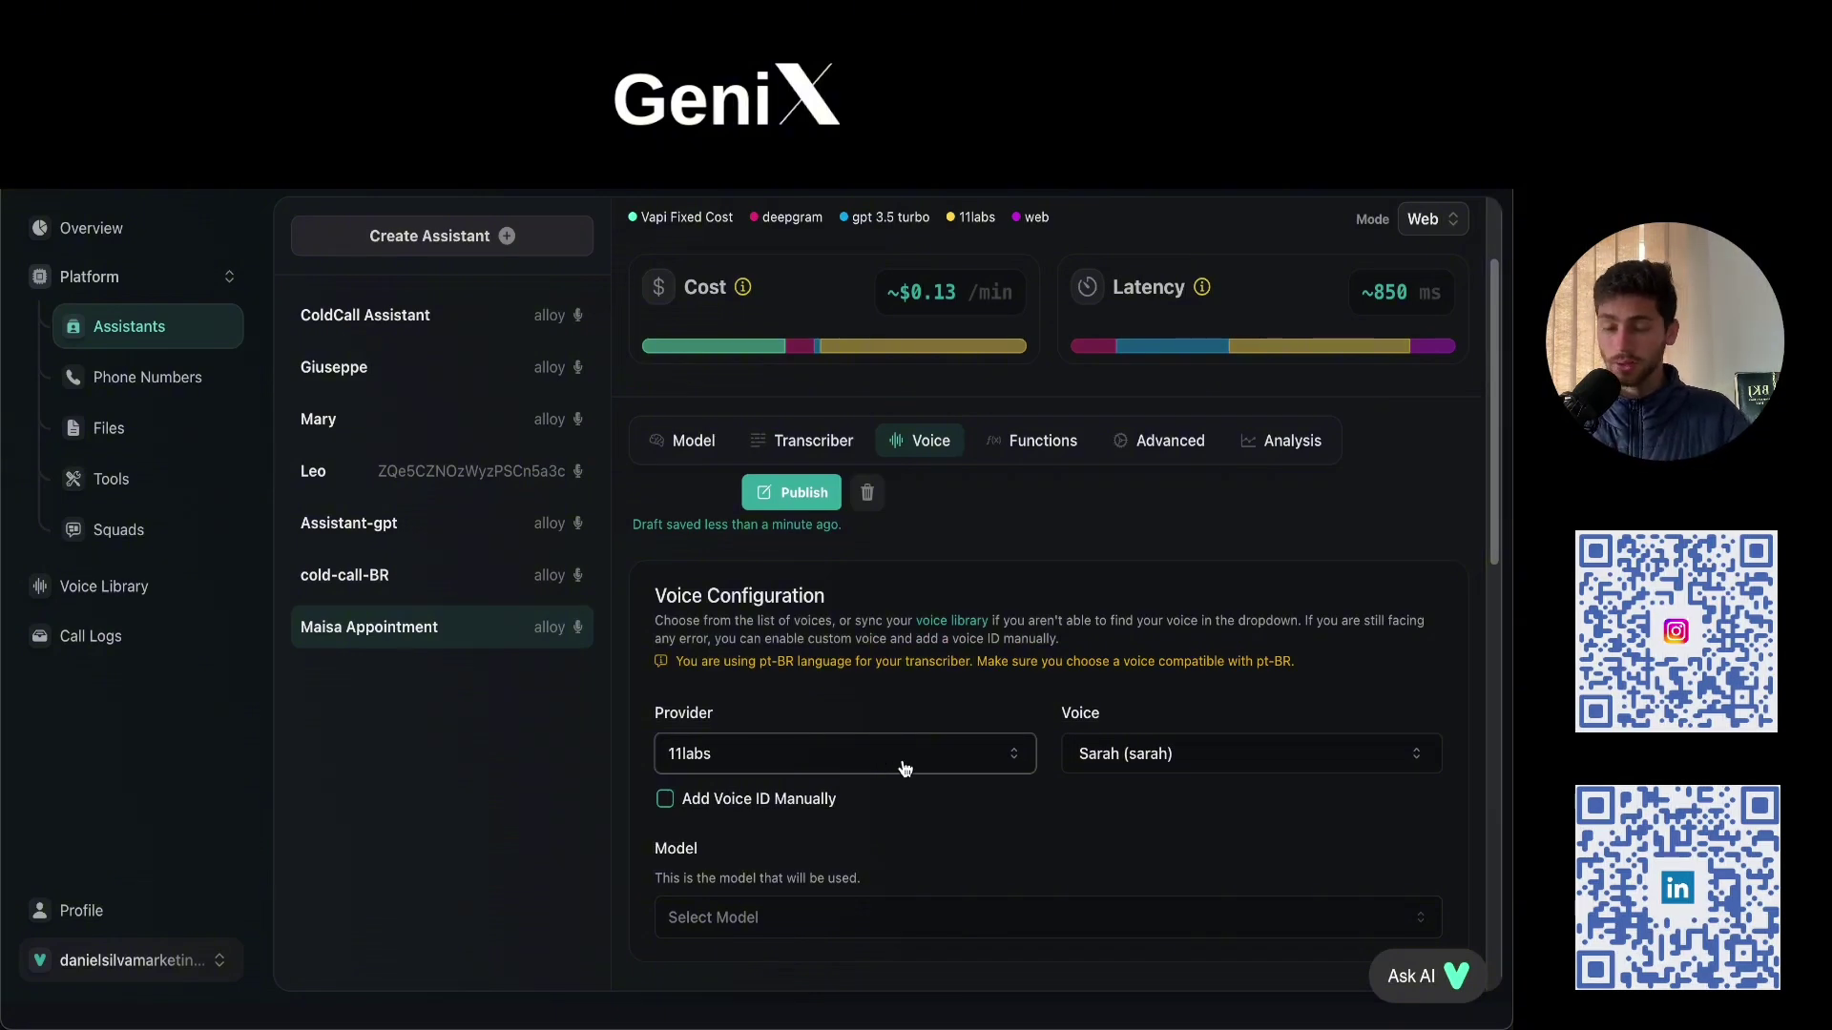
# Step: Set the assistant's voice provider to openai with the alloy voice and publish the assistant
pyautogui.click(952, 769)
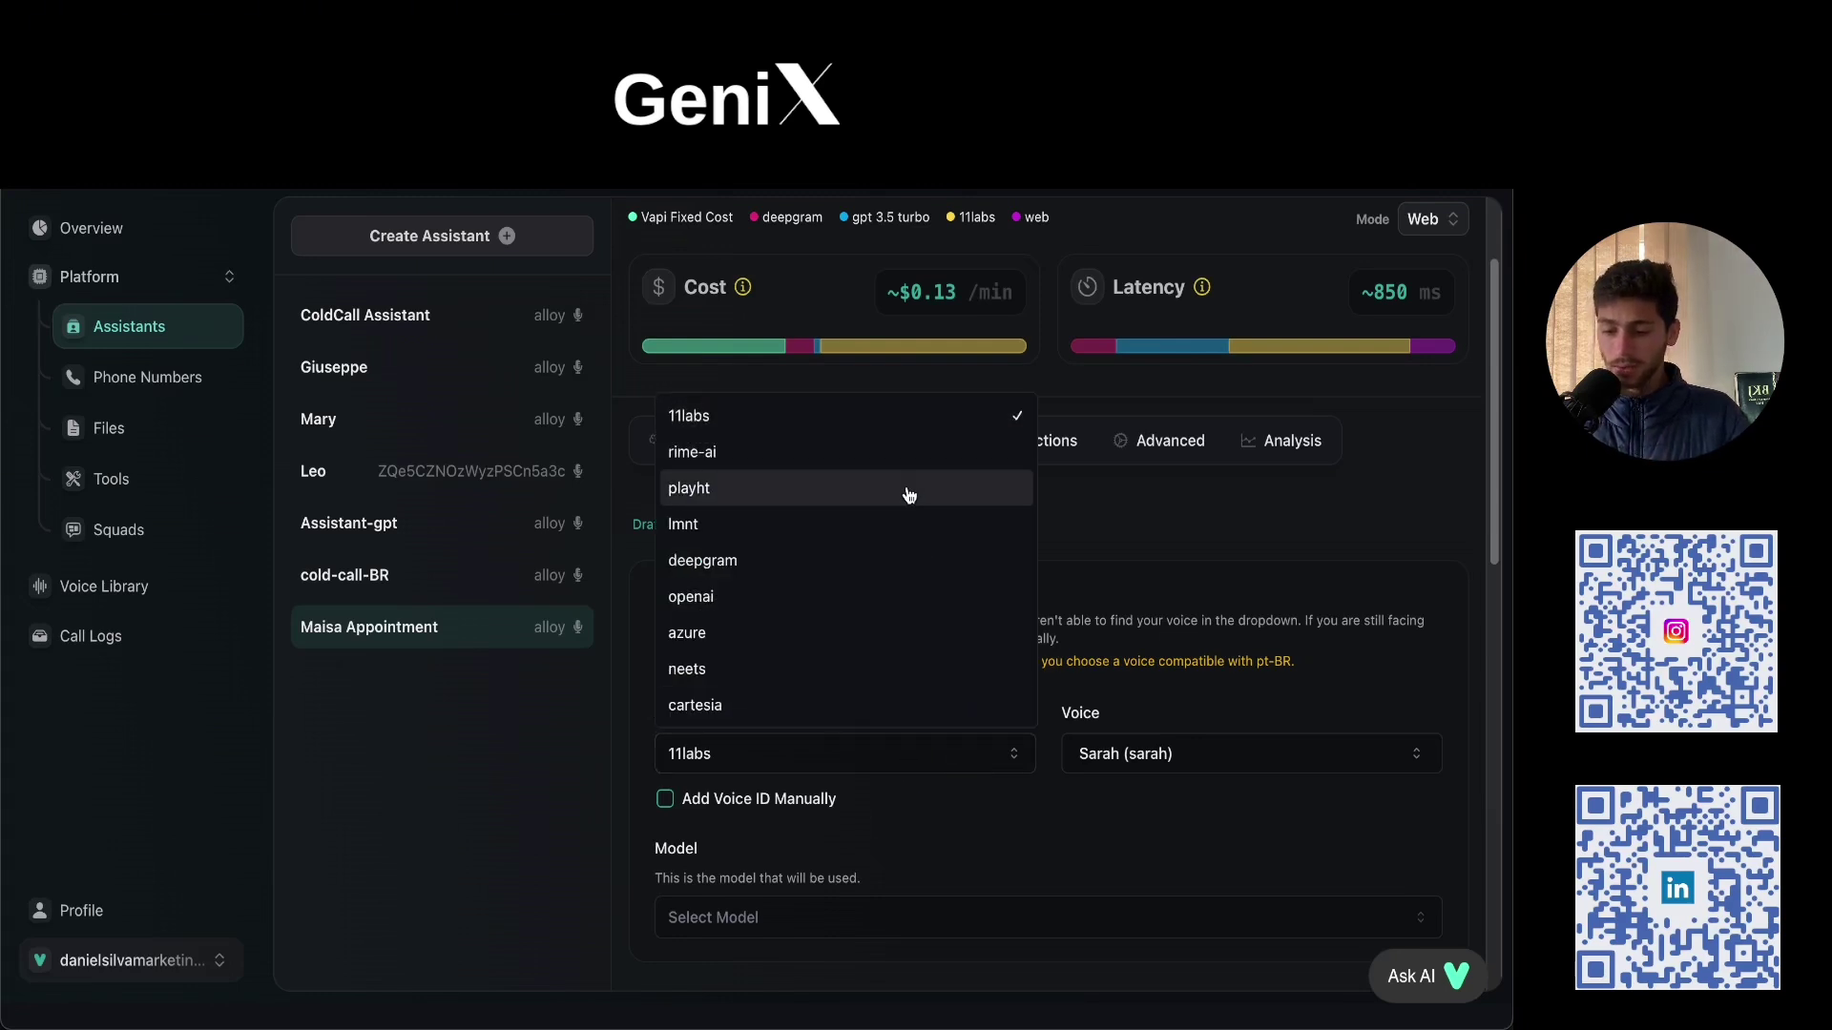
pyautogui.click(1141, 545)
pyautogui.click(905, 767)
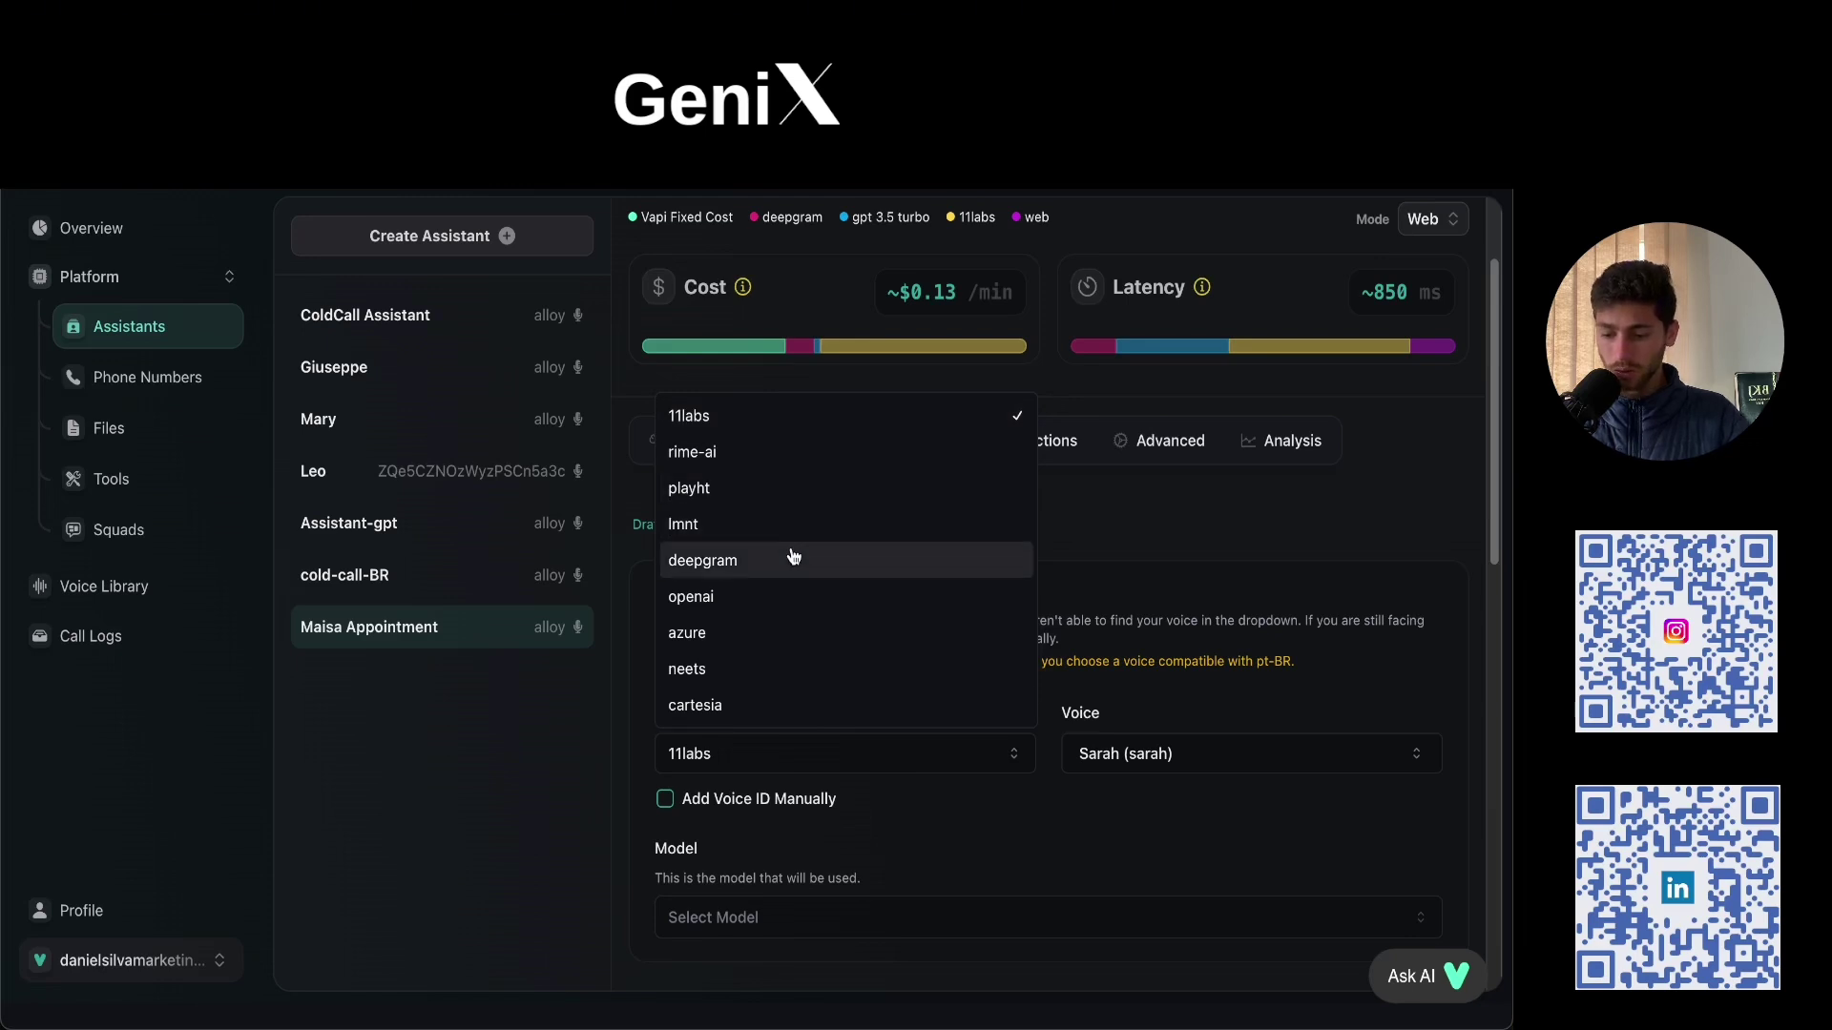
pyautogui.click(802, 598)
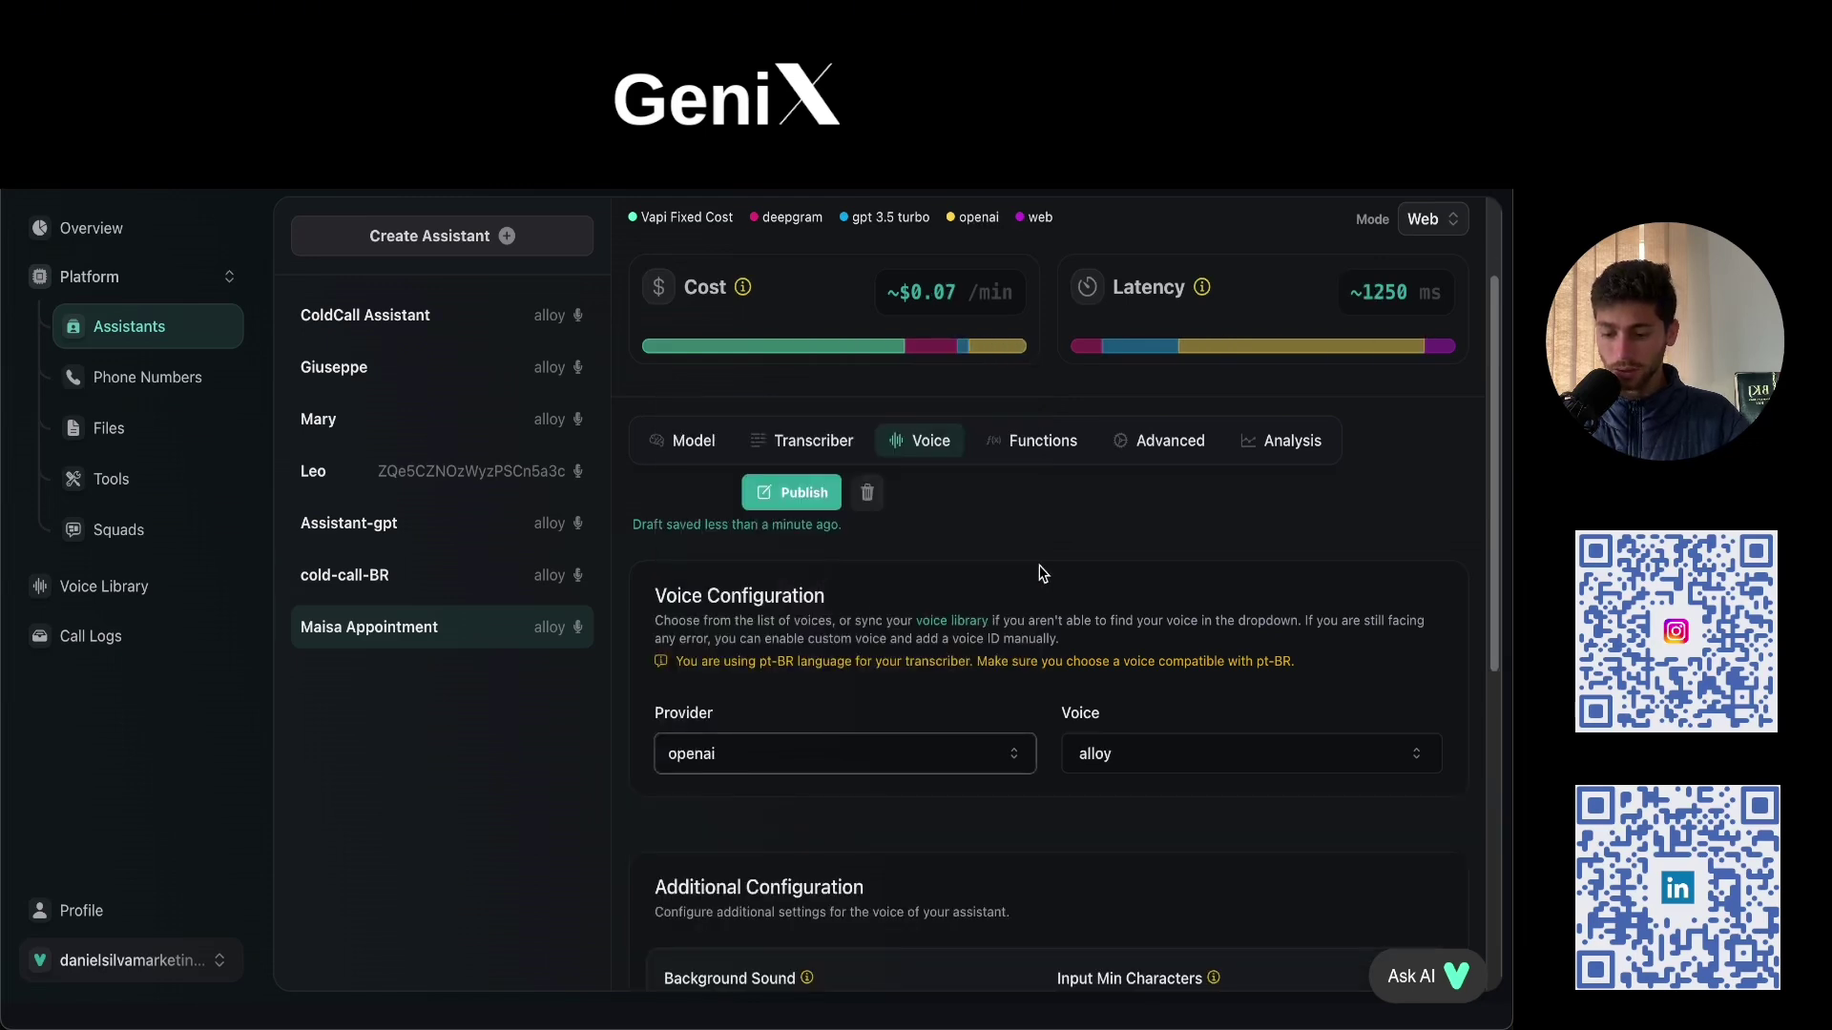
pyautogui.click(810, 493)
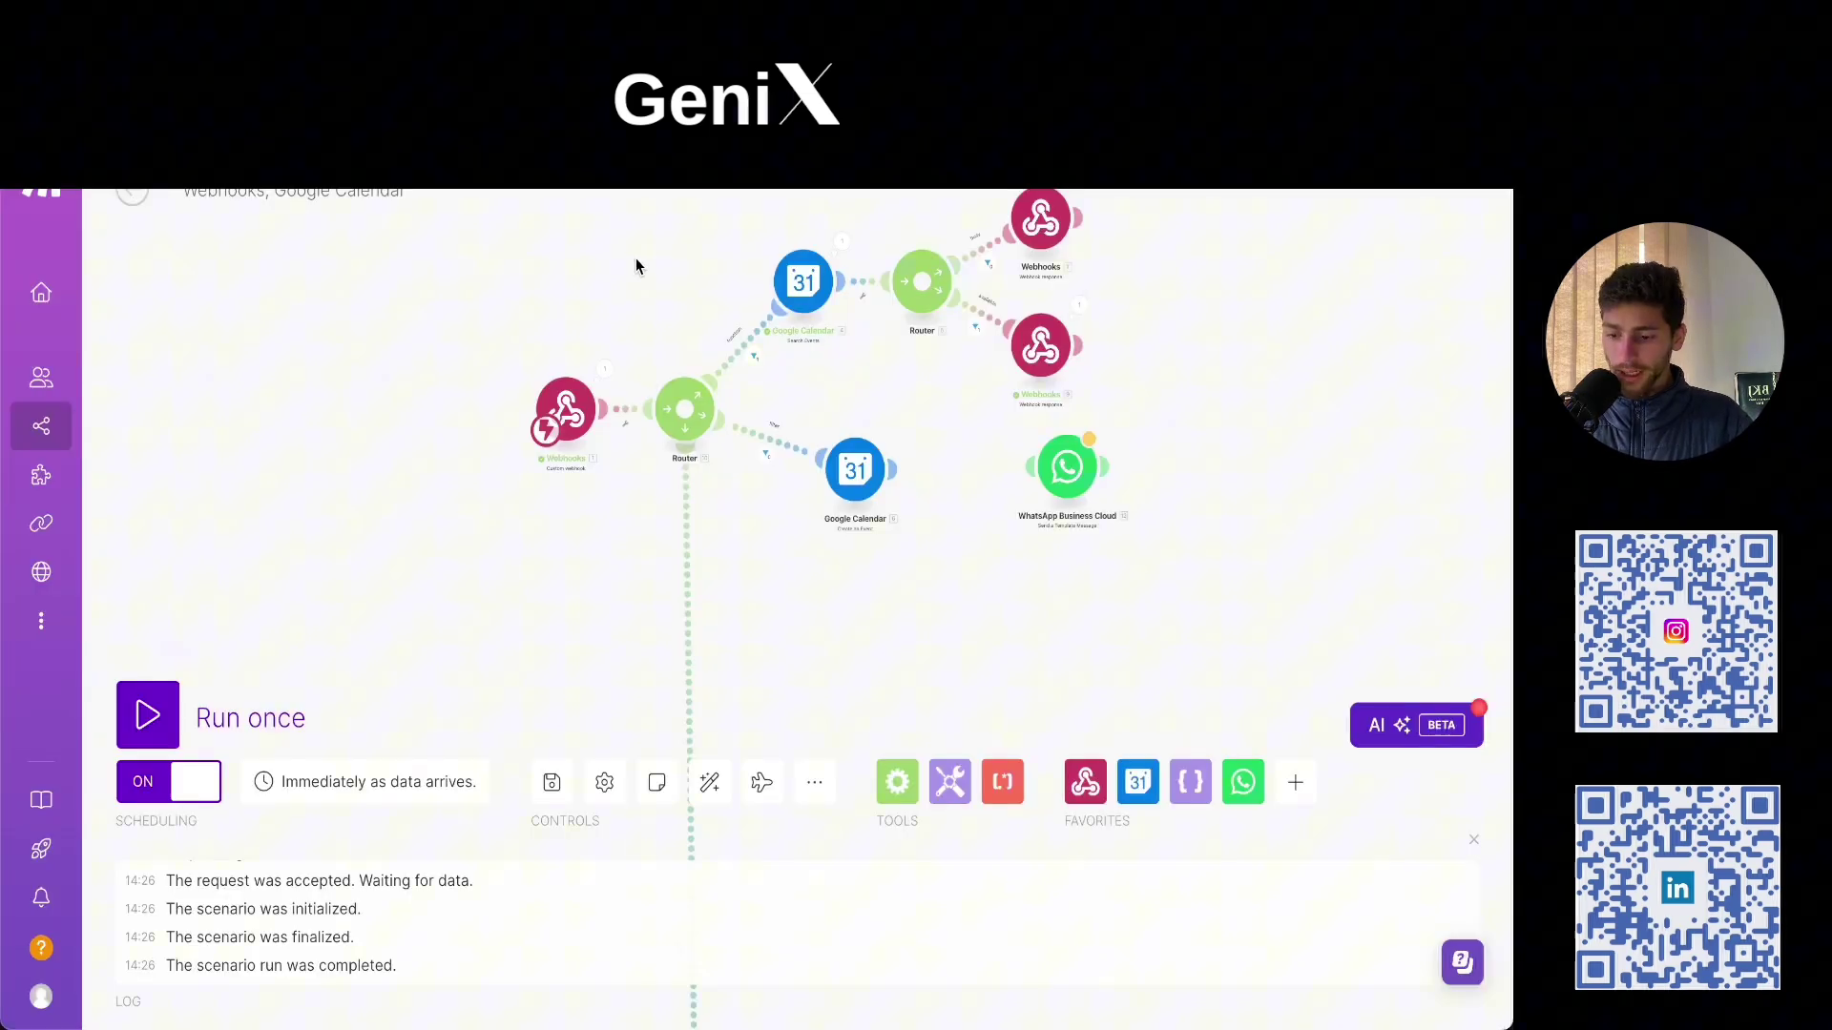
# Step: Switch between Make and Vapi to review the scenario's webhook, router and Google Calendar branches alongside the assistant's voice configuration
pyautogui.moveTo(634, 266); pyautogui.dragTo(580, 311)
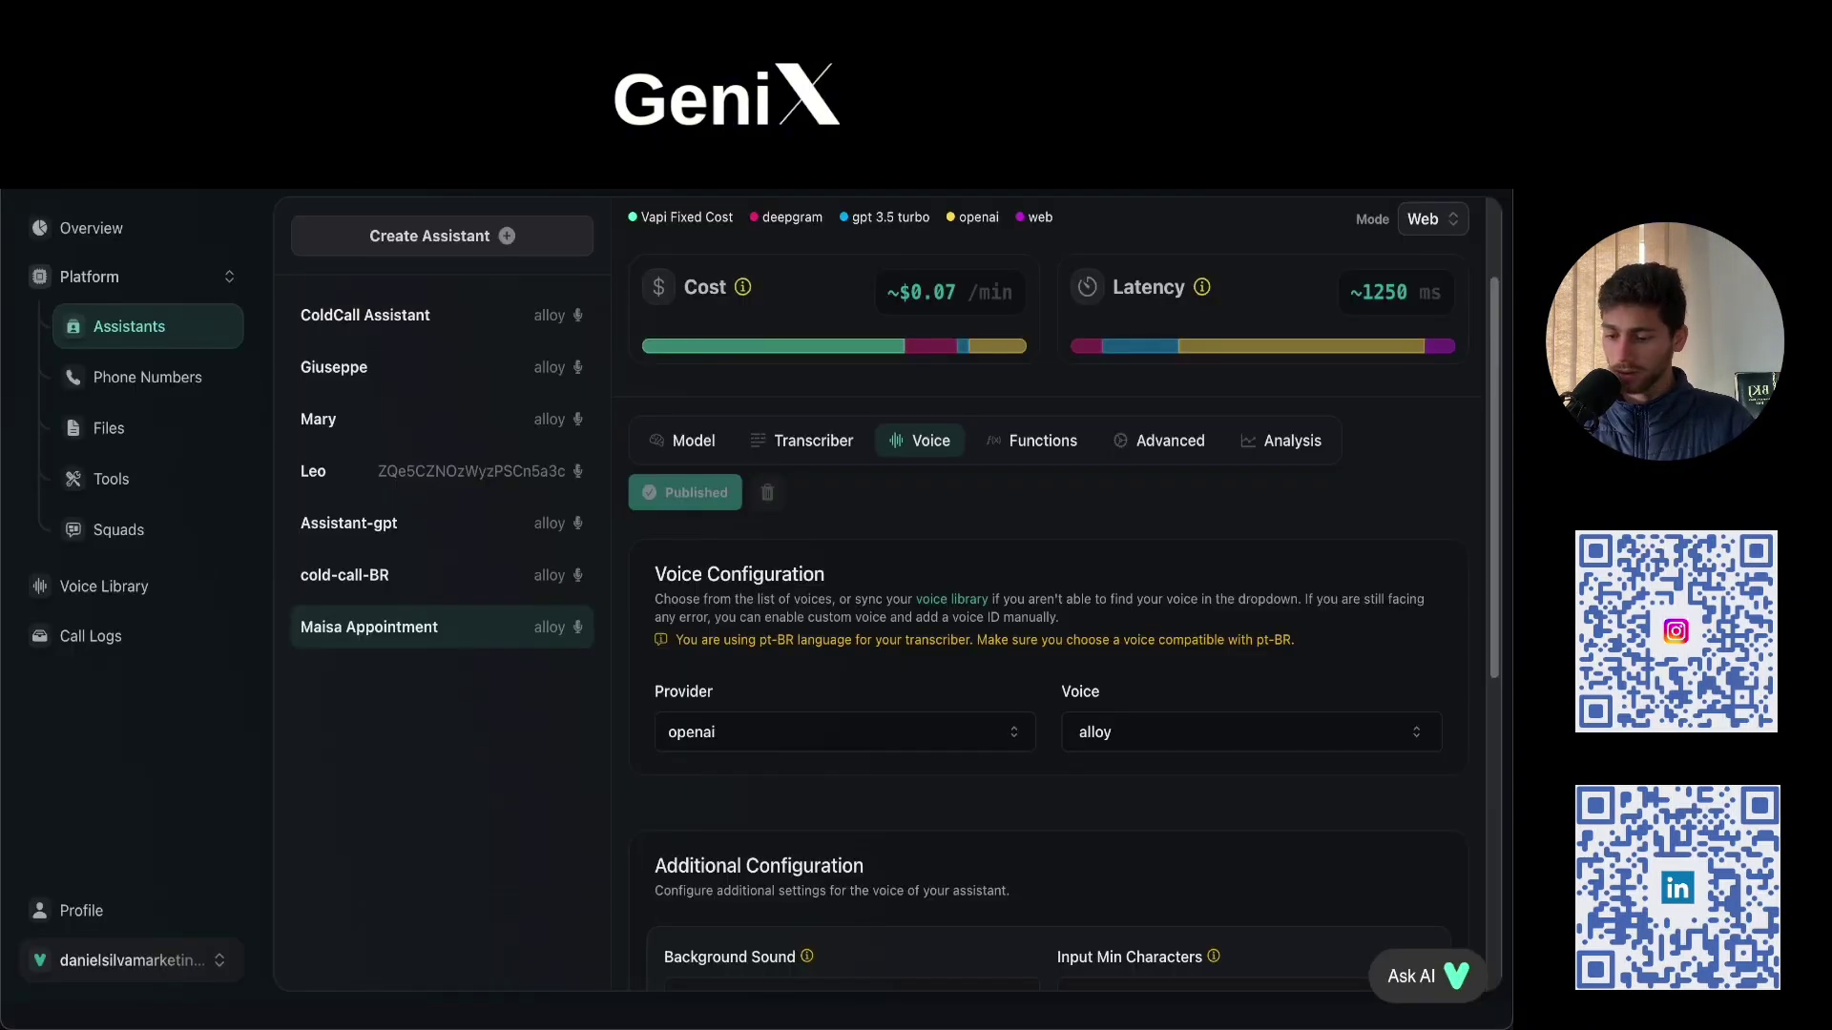
pyautogui.scroll(-1, 715, 618)
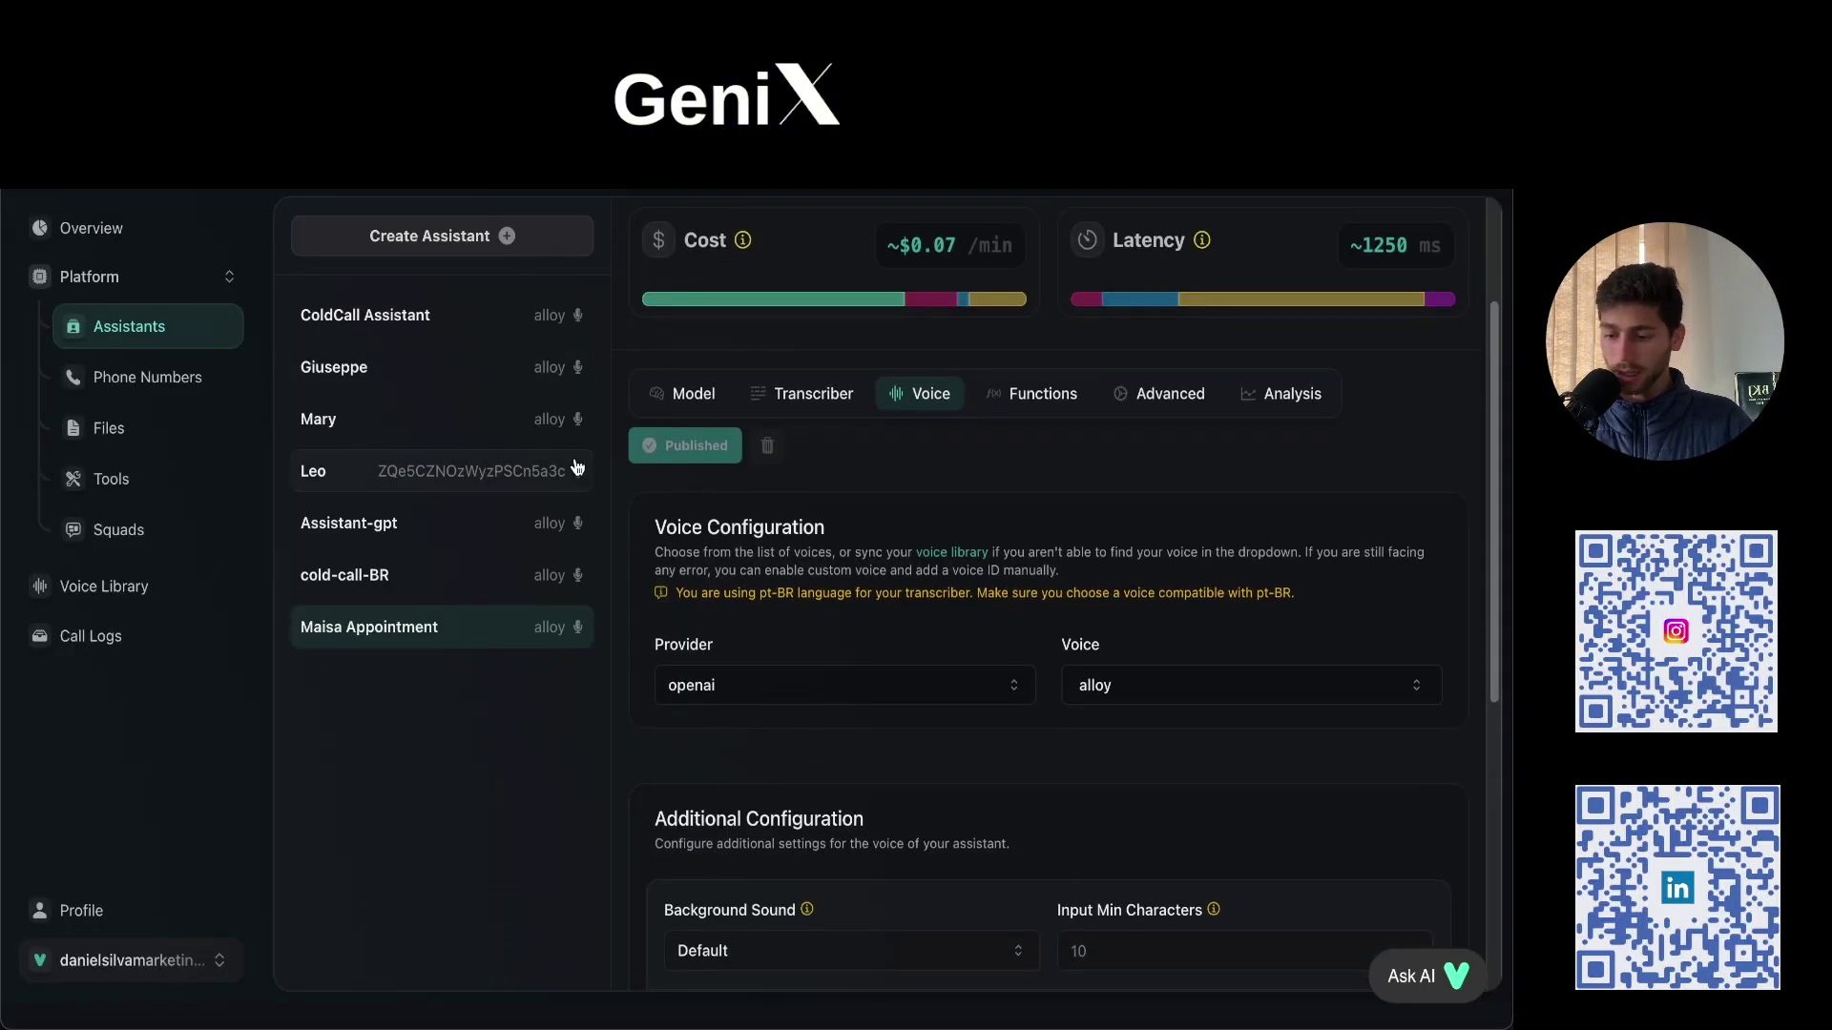
pyautogui.scroll(3, 573, 372)
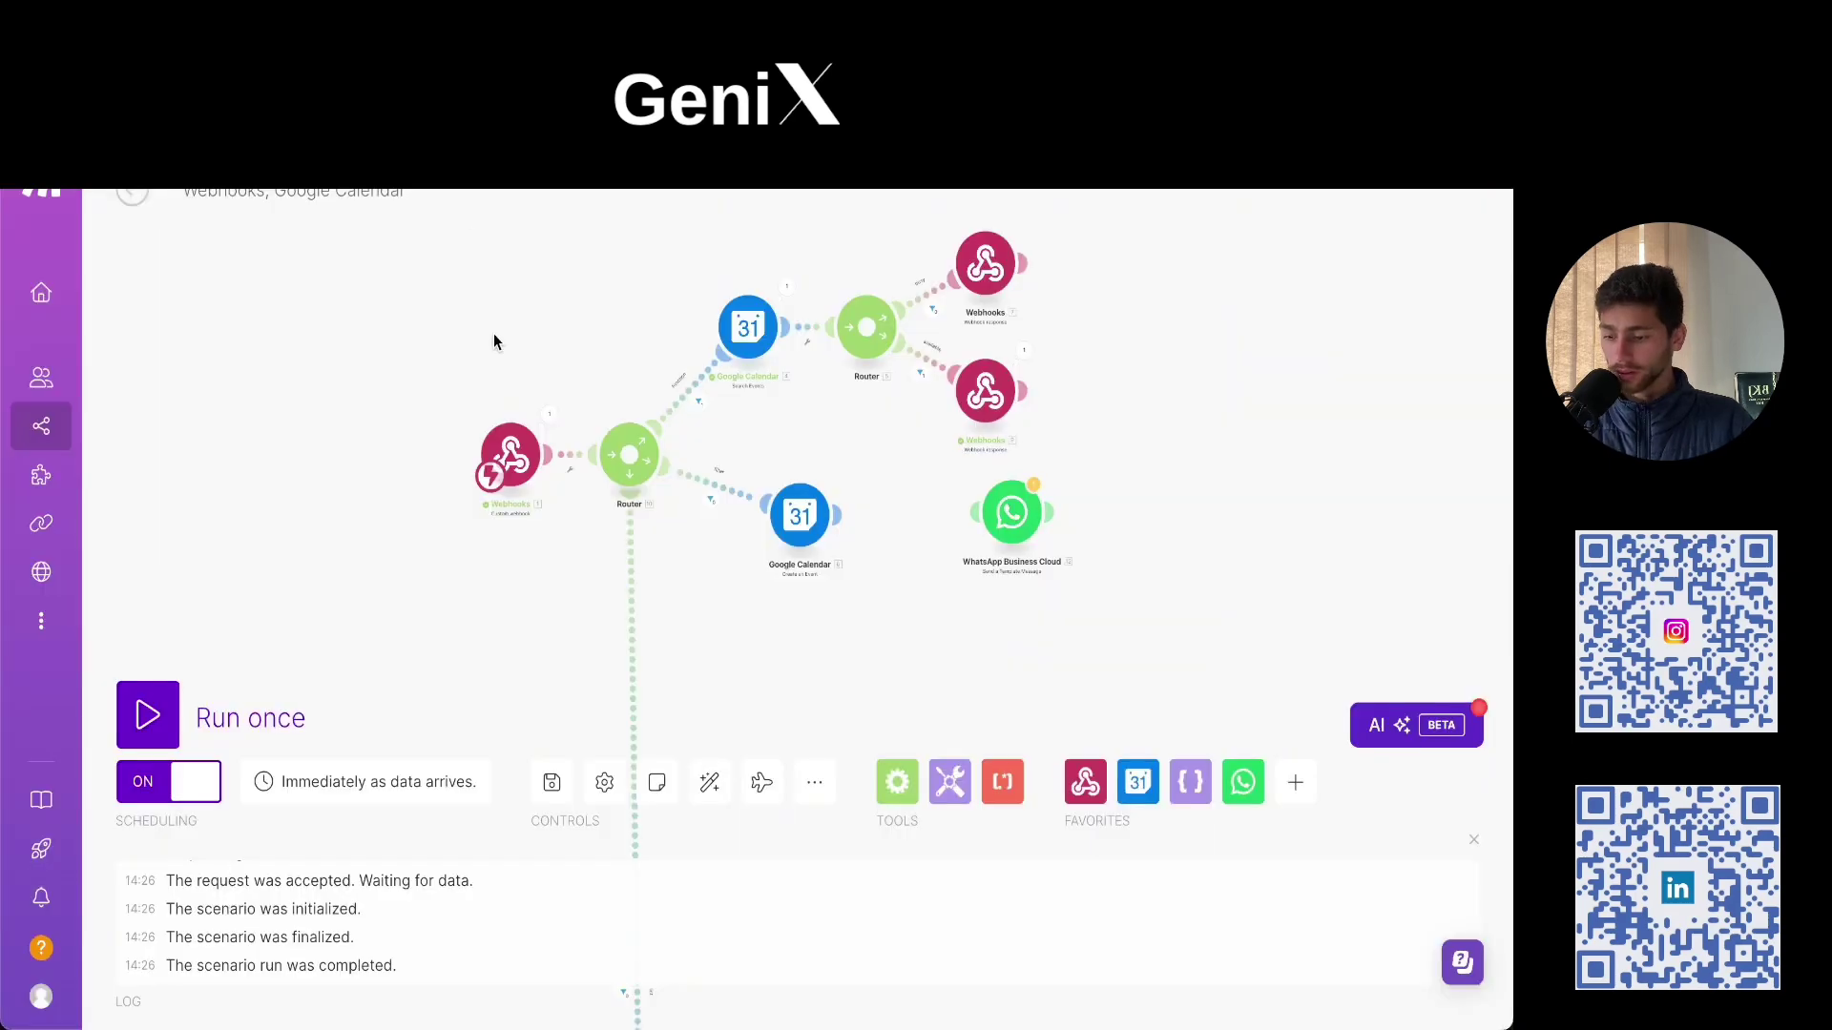
pyautogui.scroll(2, 516, 324)
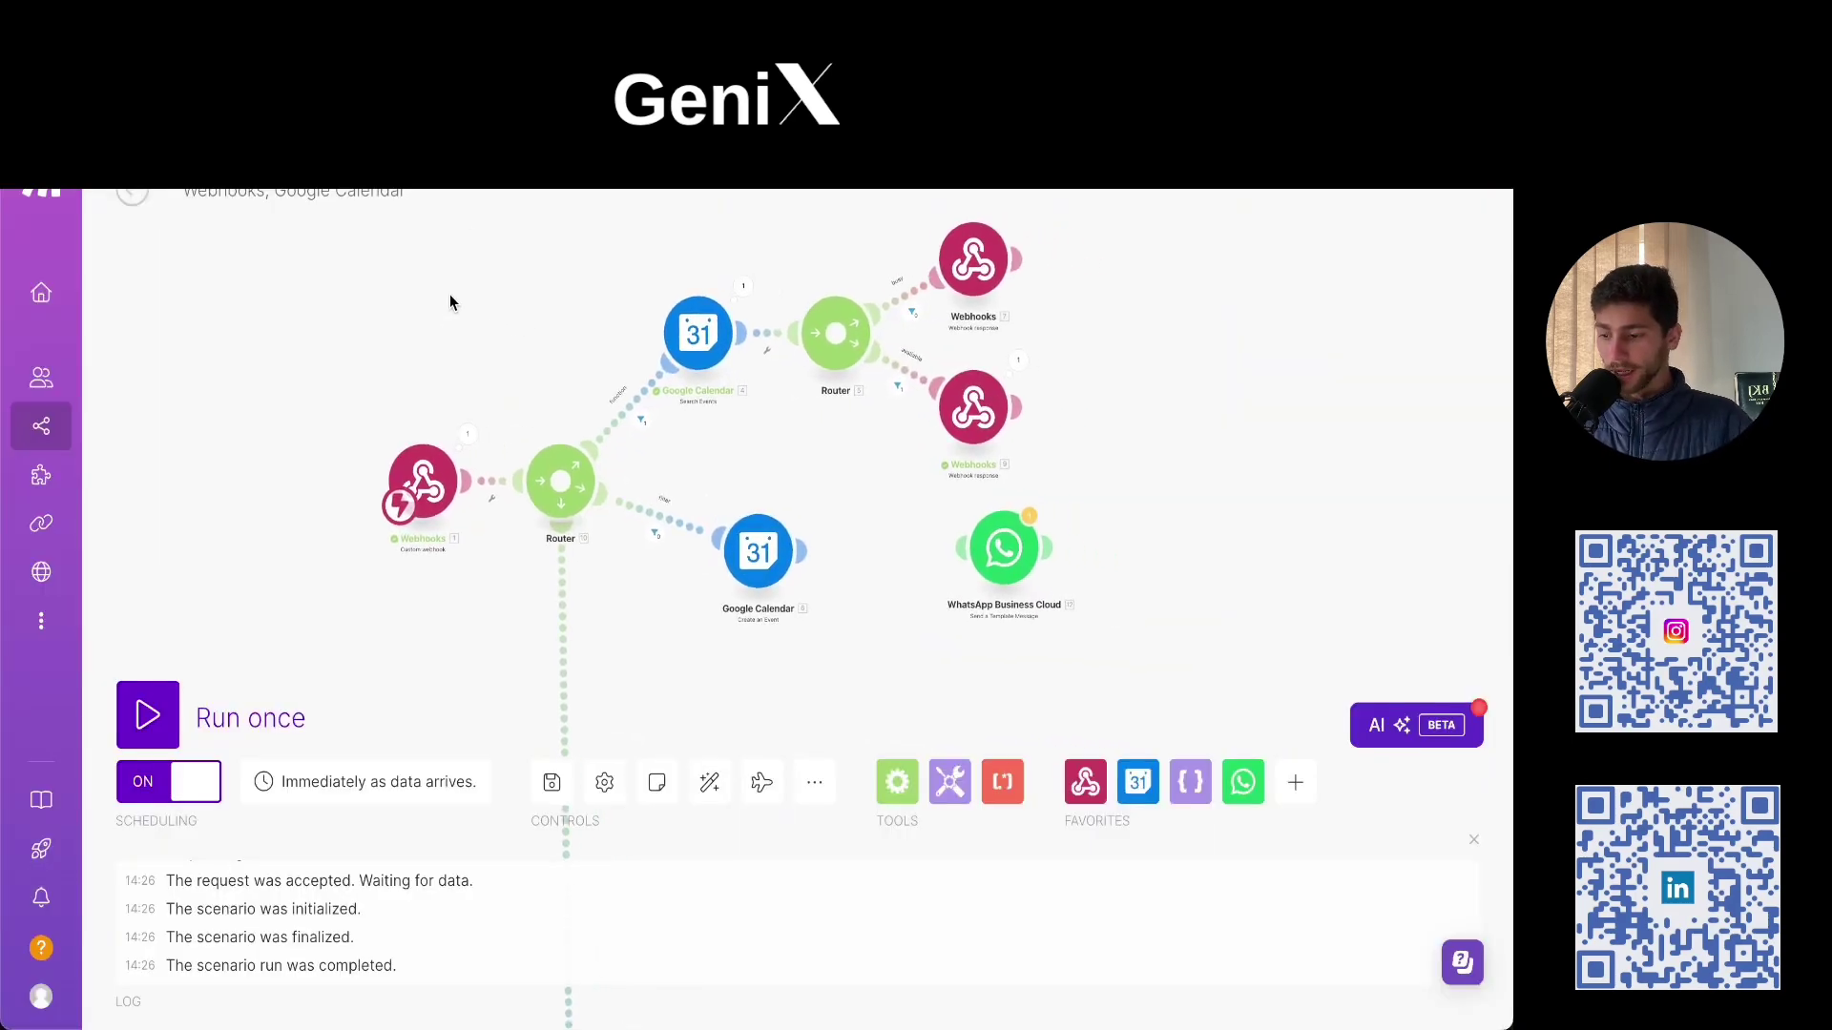